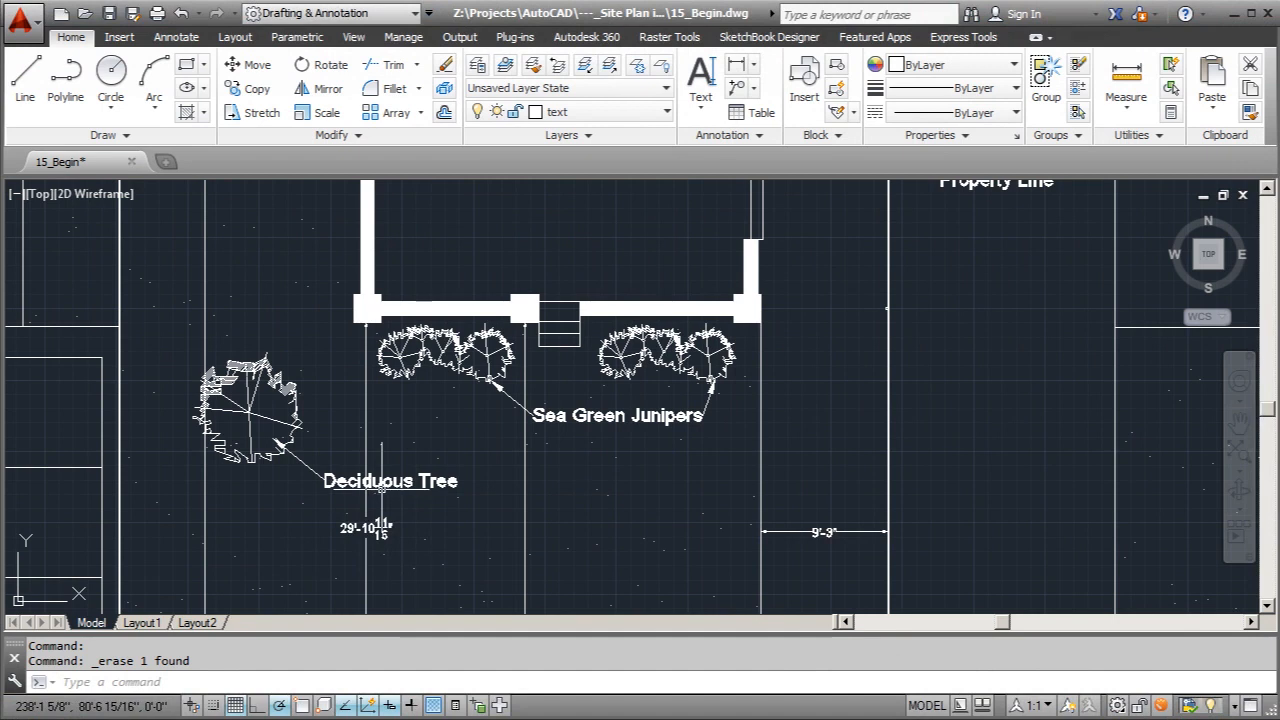
- Examine the front yard of the site plan, including its dimensions, property line labels, plantings and water utility labels
scroll(381, 487, "down", 3)
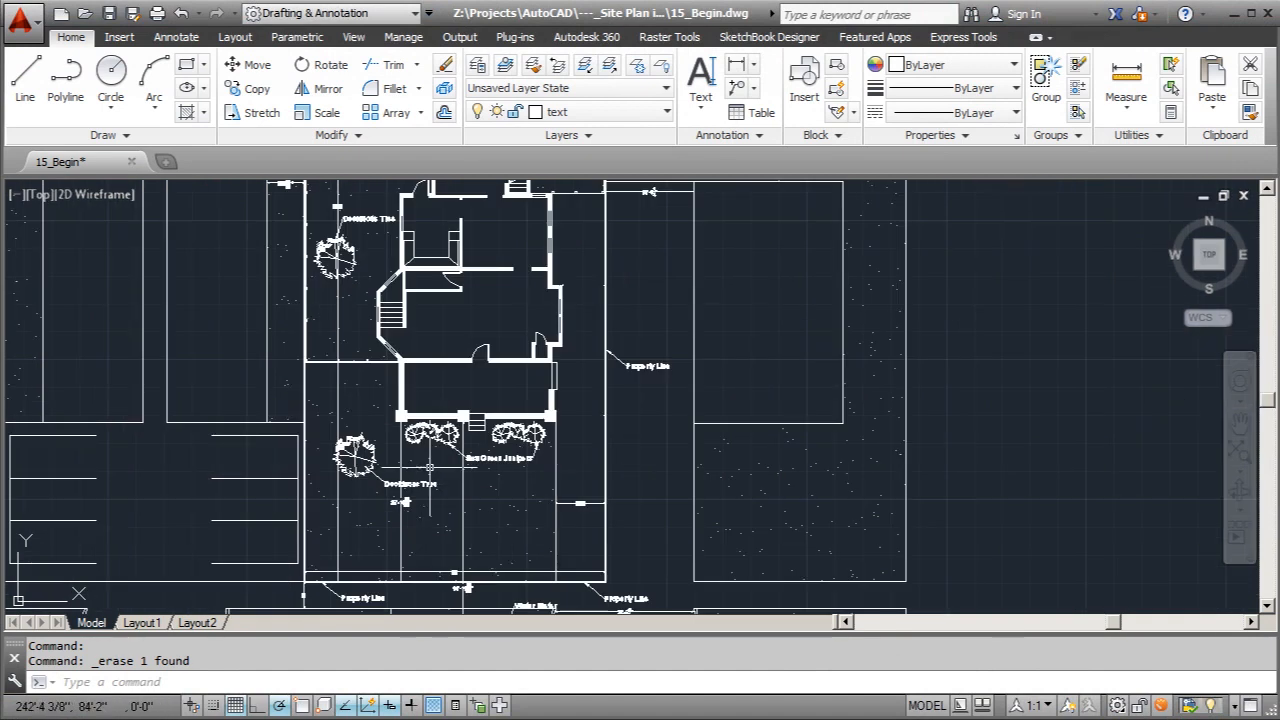
scroll(566, 483, "down", 1)
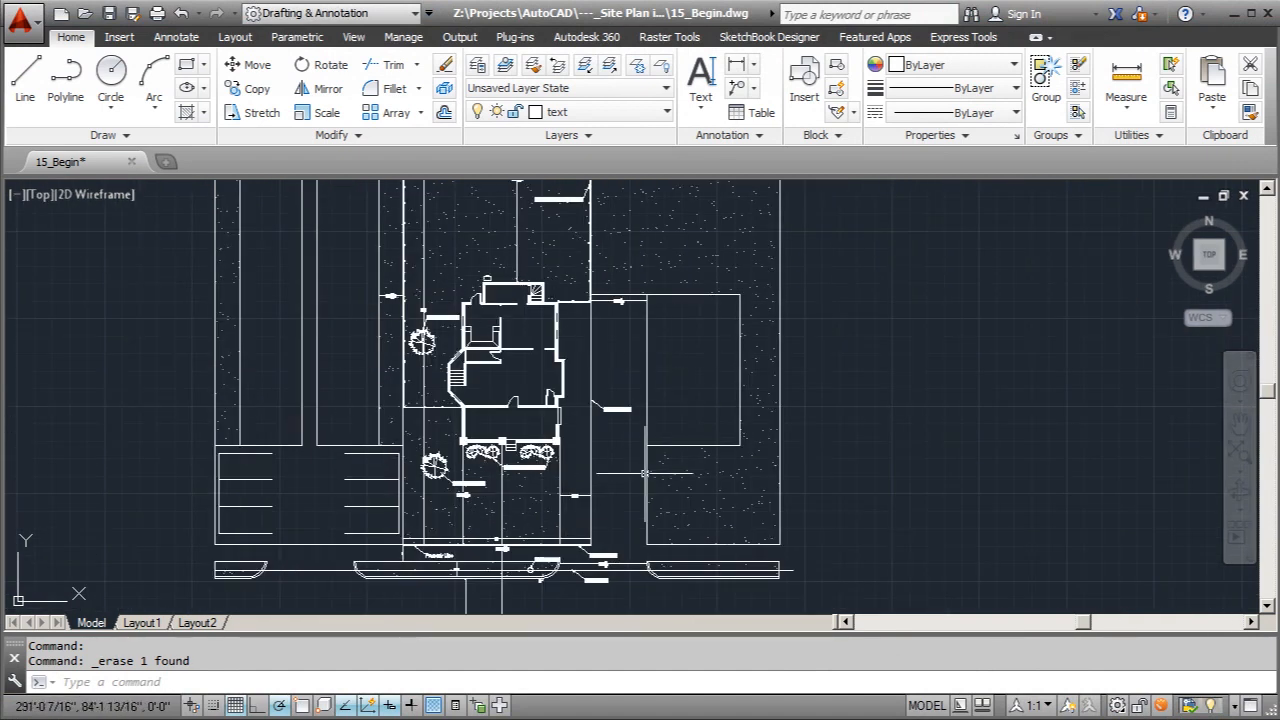
scroll(540, 490, "down", 3)
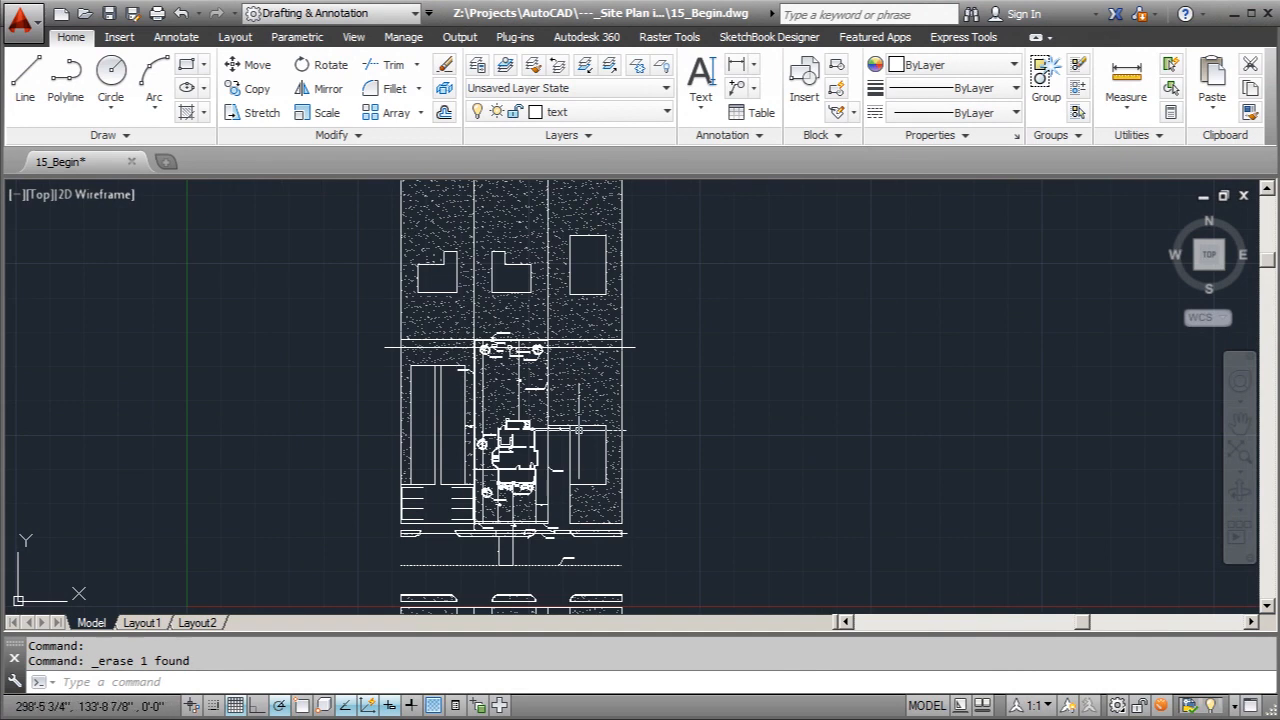
scroll(524, 452, "up", 3)
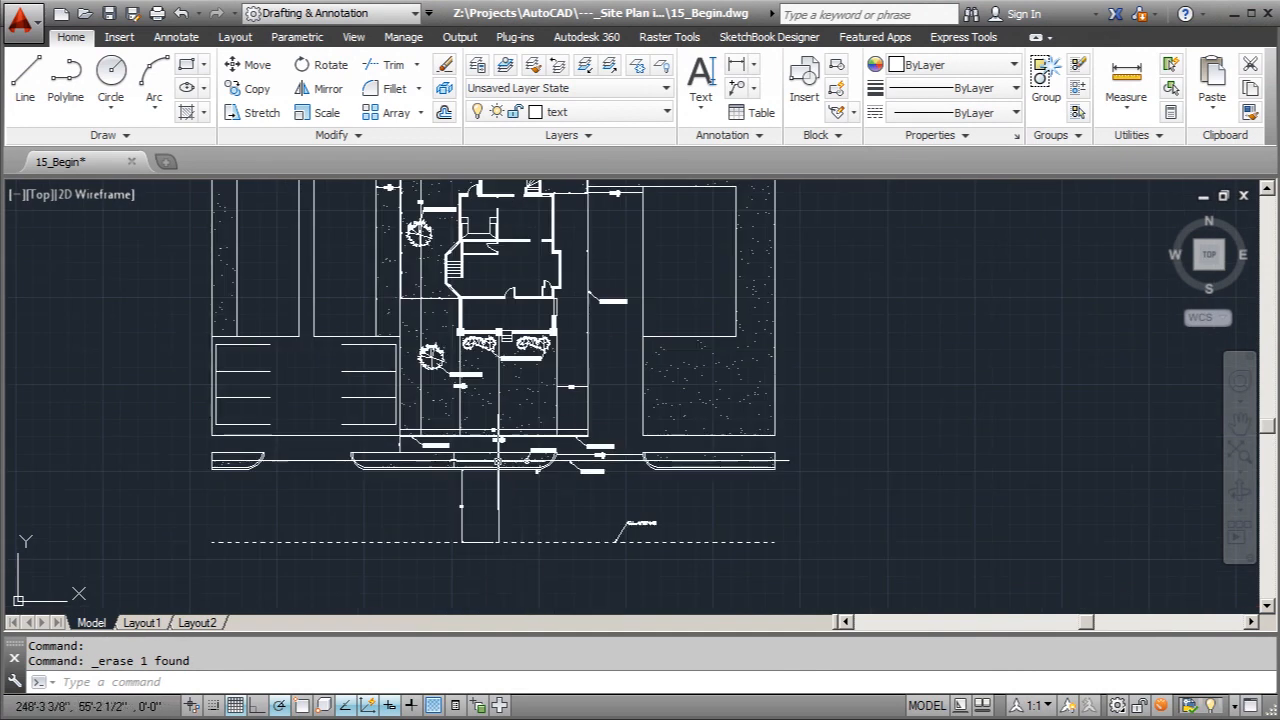
scroll(540, 500, "up", 3)
scroll(554, 526, "down", 2)
scroll(349, 363, "up", 4)
scroll(358, 498, "down", 2)
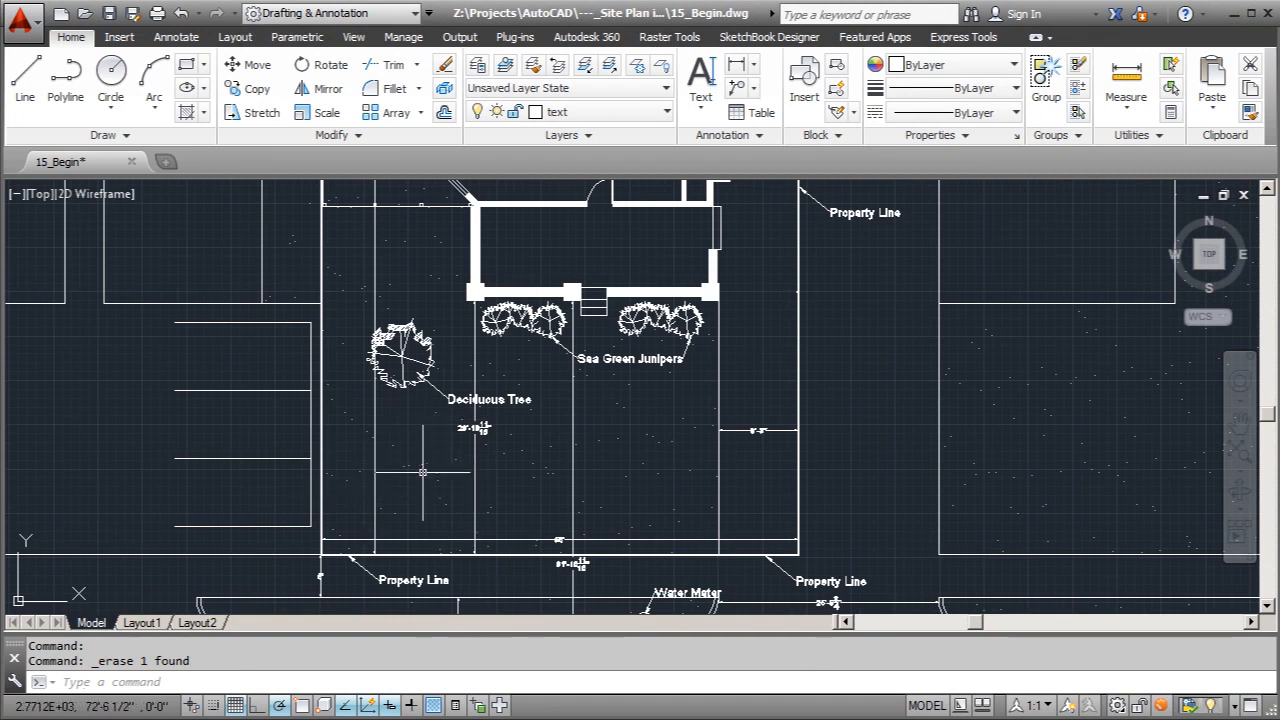
scroll(378, 590, "up", 4)
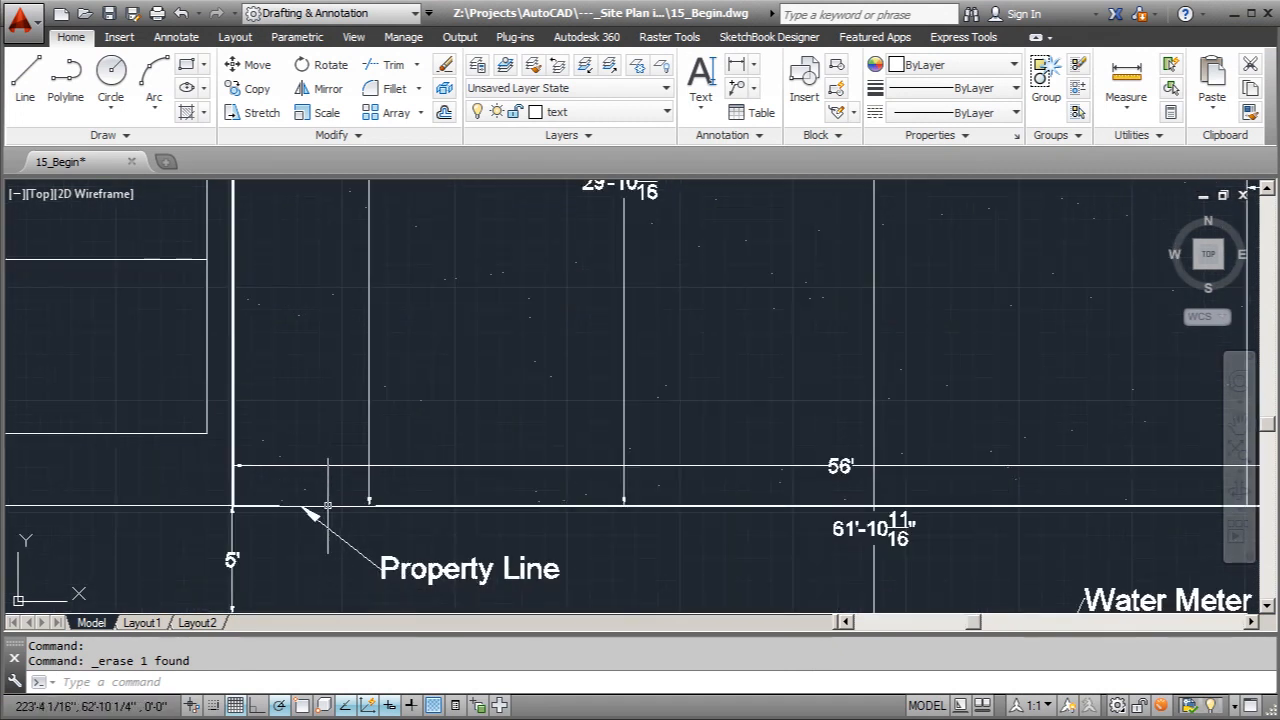
scroll(291, 503, "down", 2)
scroll(381, 546, "down", 2)
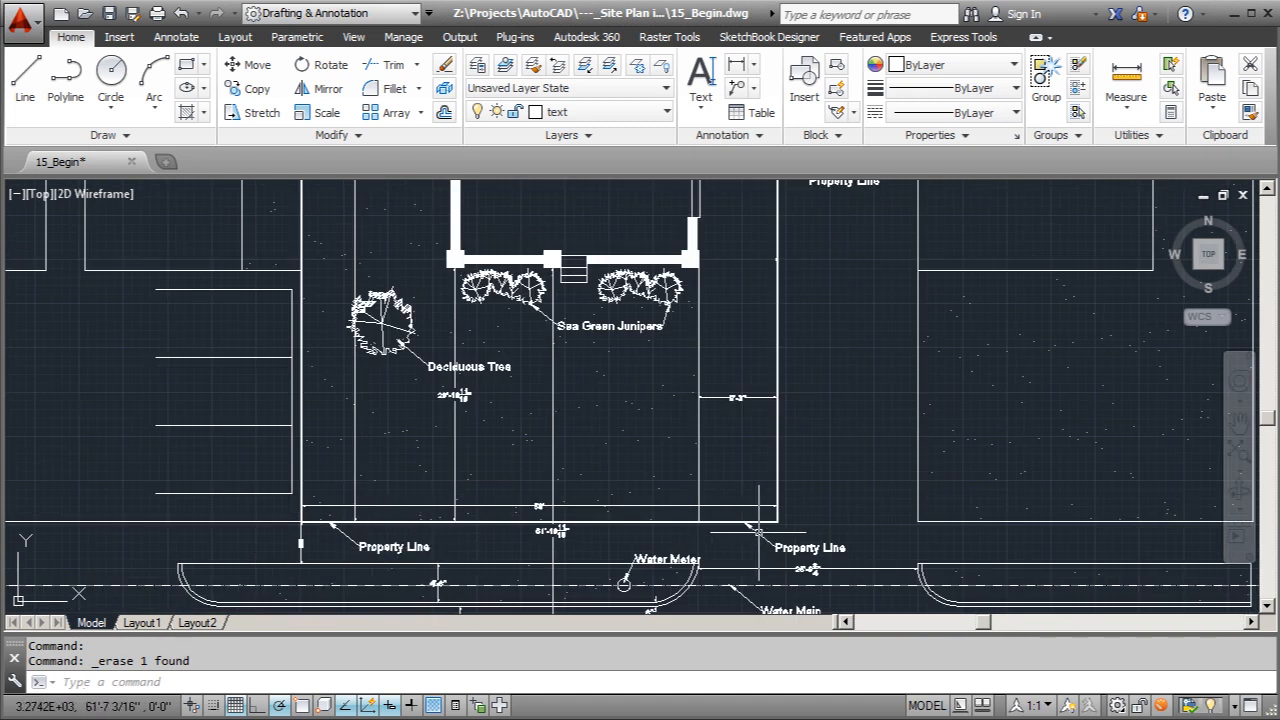
scroll(474, 579, "down", 2)
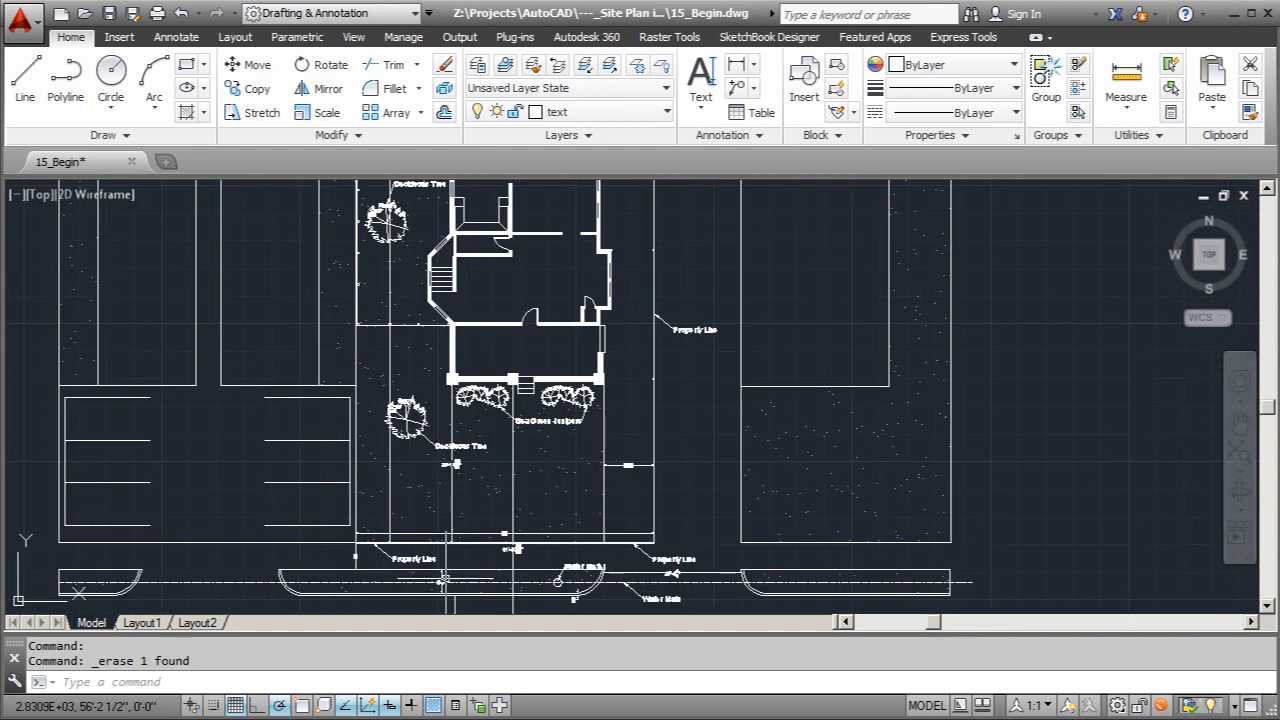
scroll(580, 500, "down", 2)
- Examine the fencing, sewer, utility pole and tree labels in the rear yard, and the adjacent lots around the house
scroll(527, 365, "up", 3)
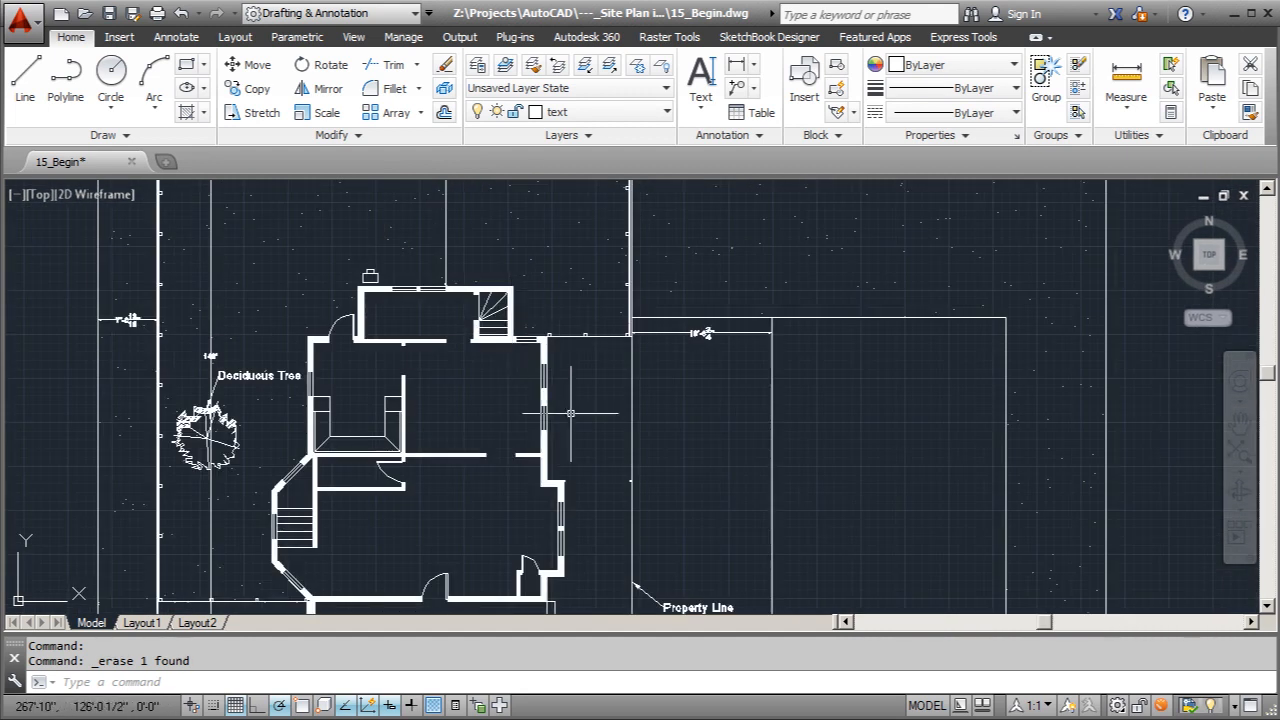
scroll(560, 380, "down", 3)
scroll(645, 362, "up", 3)
scroll(645, 362, "down", 3)
scroll(608, 397, "up", 5)
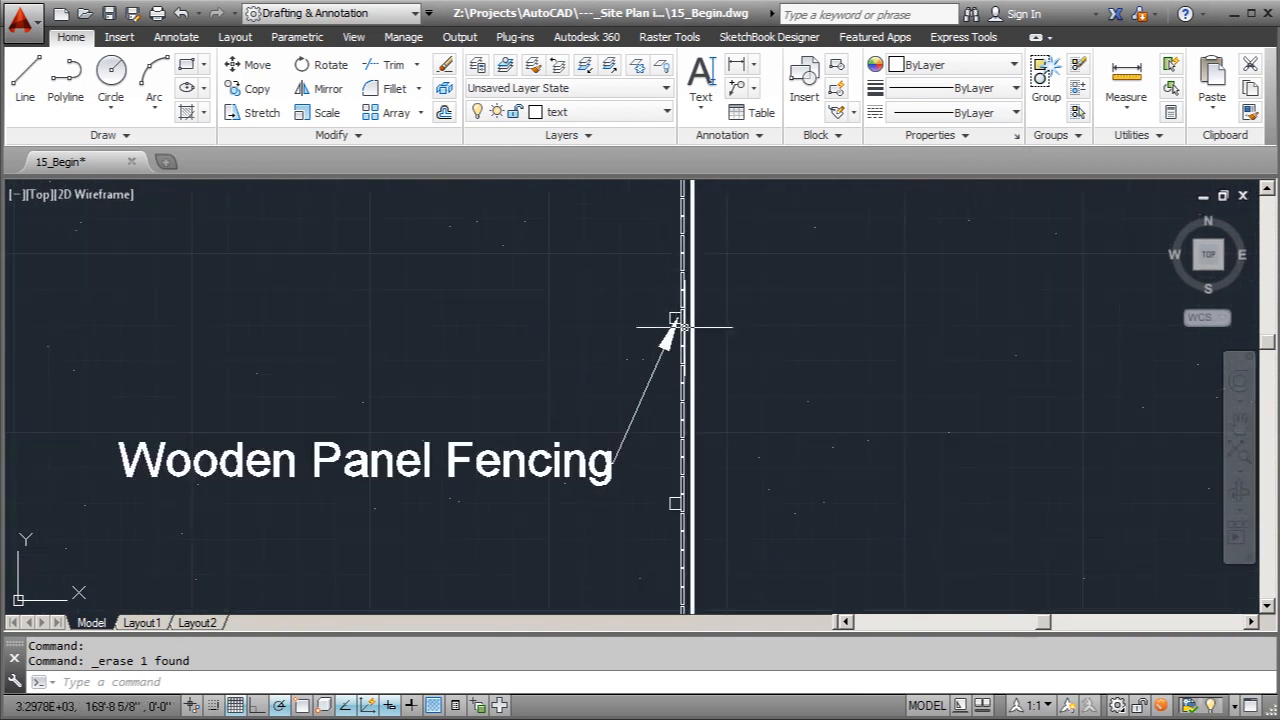
scroll(619, 451, "down", 2)
scroll(817, 429, "down", 2)
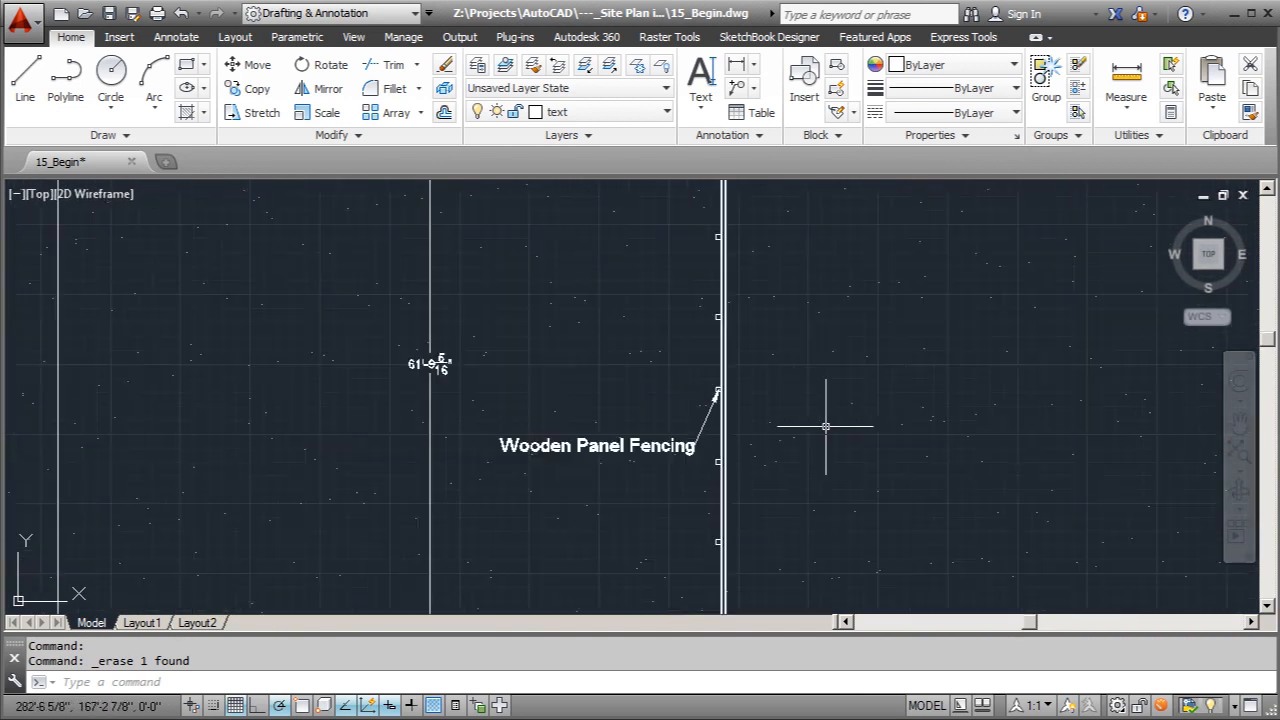
scroll(719, 447, "down", 2)
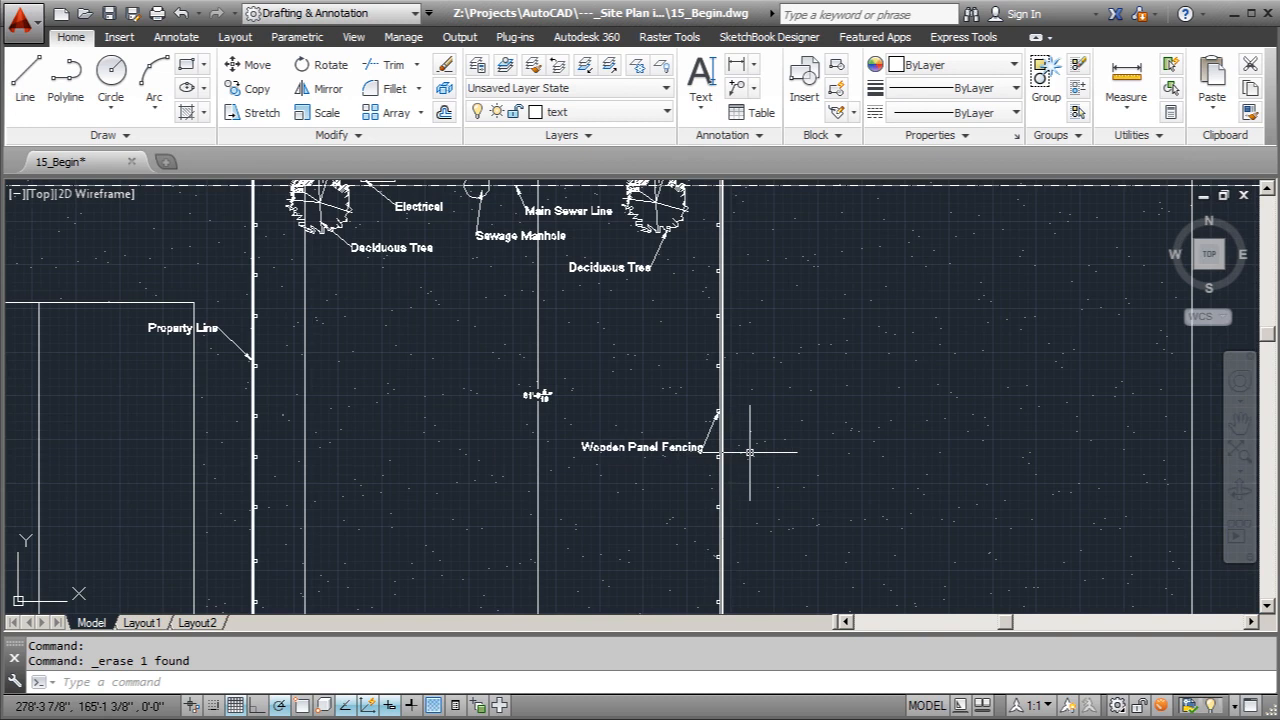
scroll(749, 452, "down", 3)
scroll(631, 291, "up", 3)
scroll(640, 300, "up", 4)
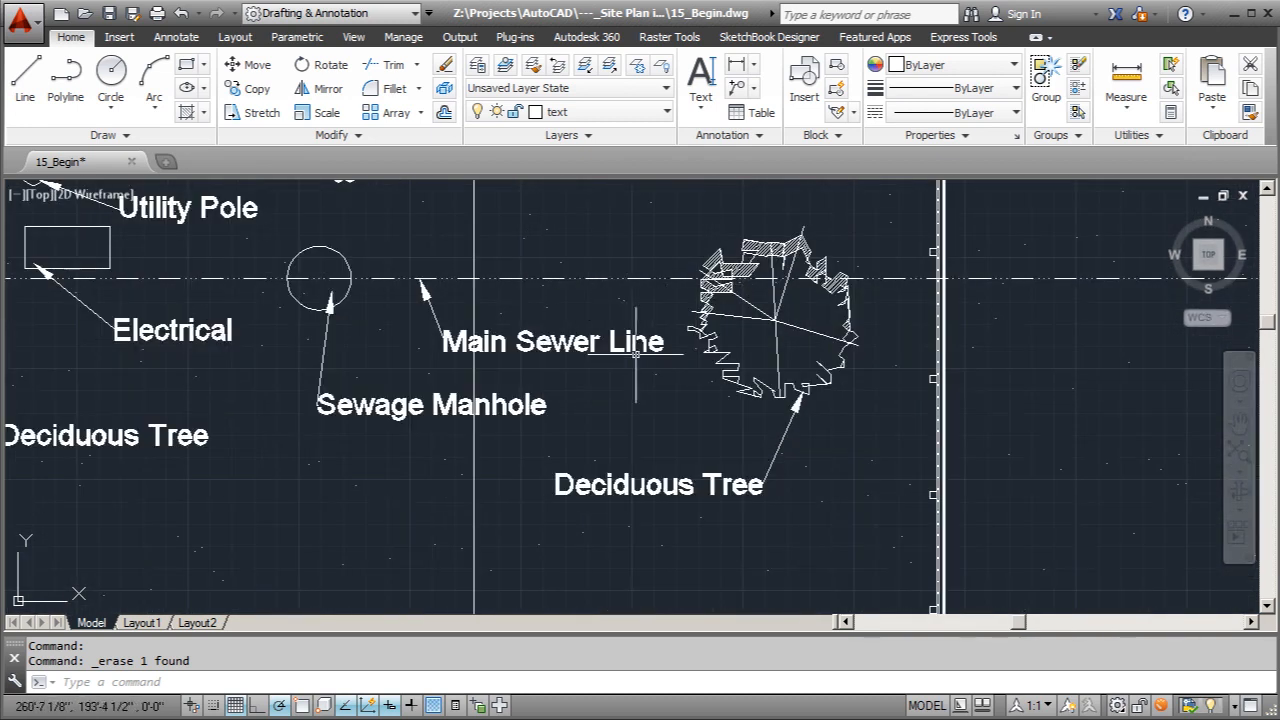
scroll(570, 355, "down", 3)
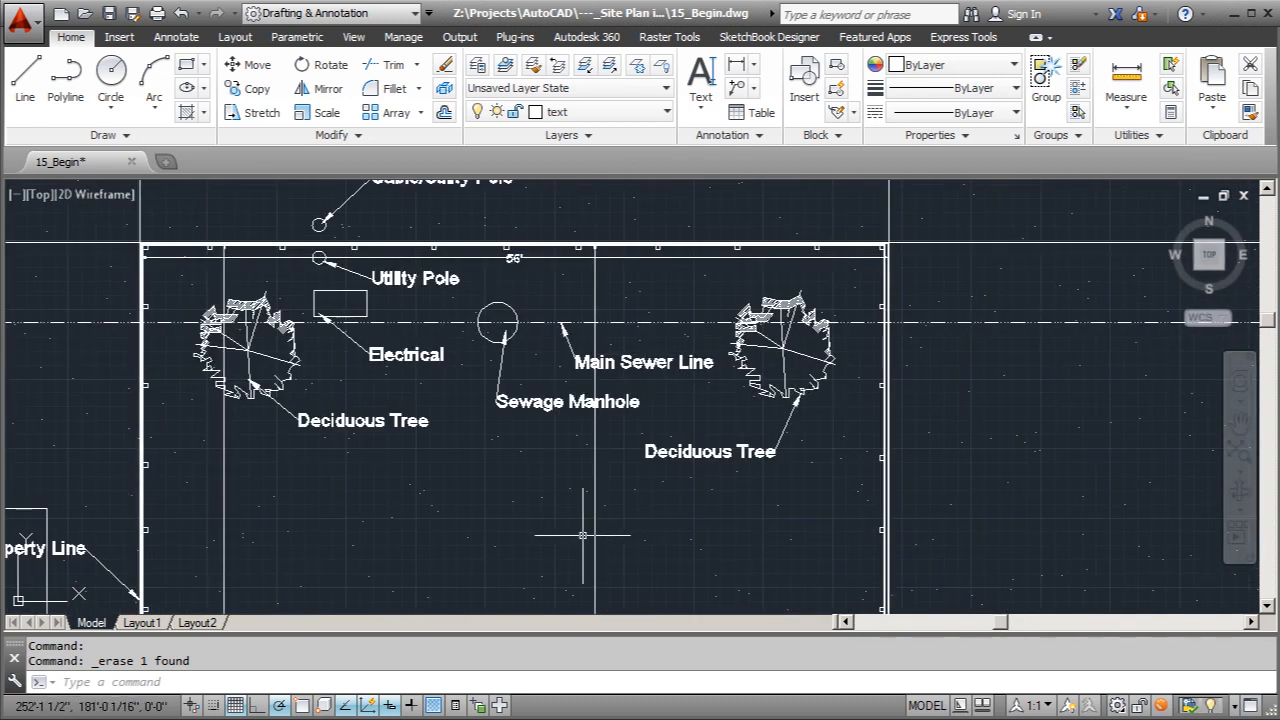
scroll(583, 541, "down", 1)
scroll(448, 336, "up", 1)
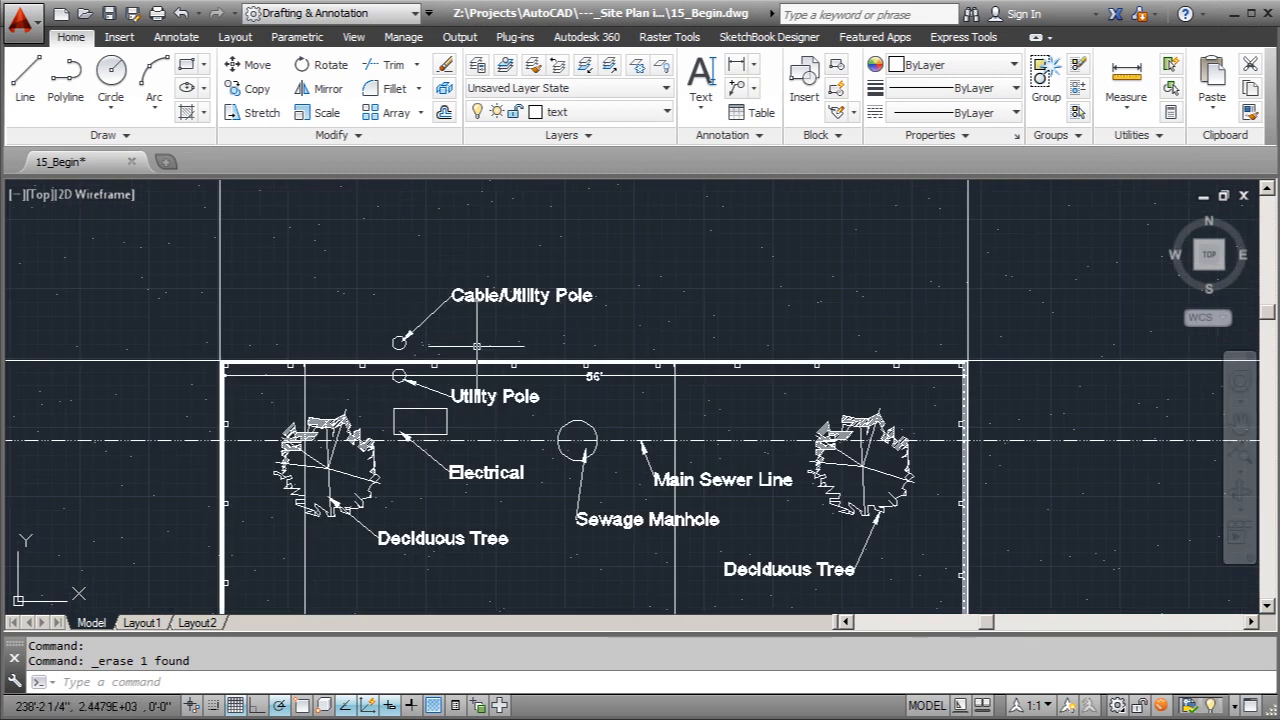
scroll(448, 300, "down", 2)
scroll(448, 298, "down", 3)
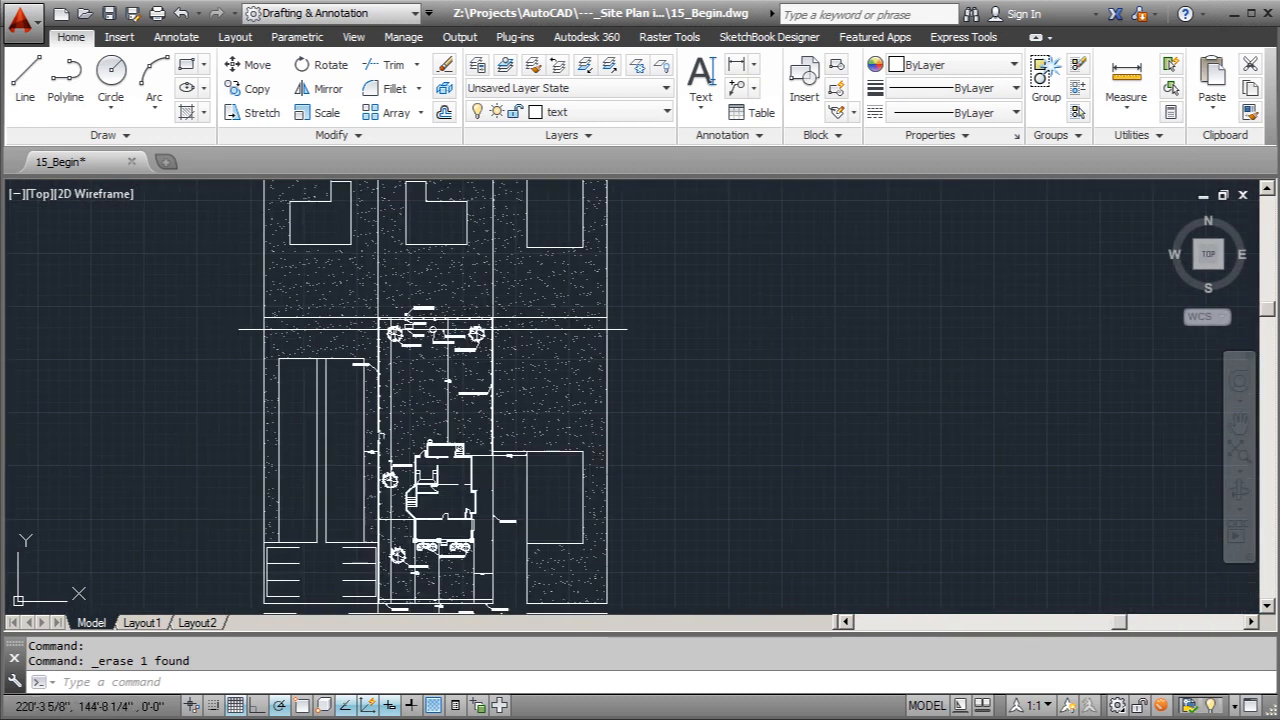
scroll(418, 334, "down", 2)
scroll(400, 474, "up", 3)
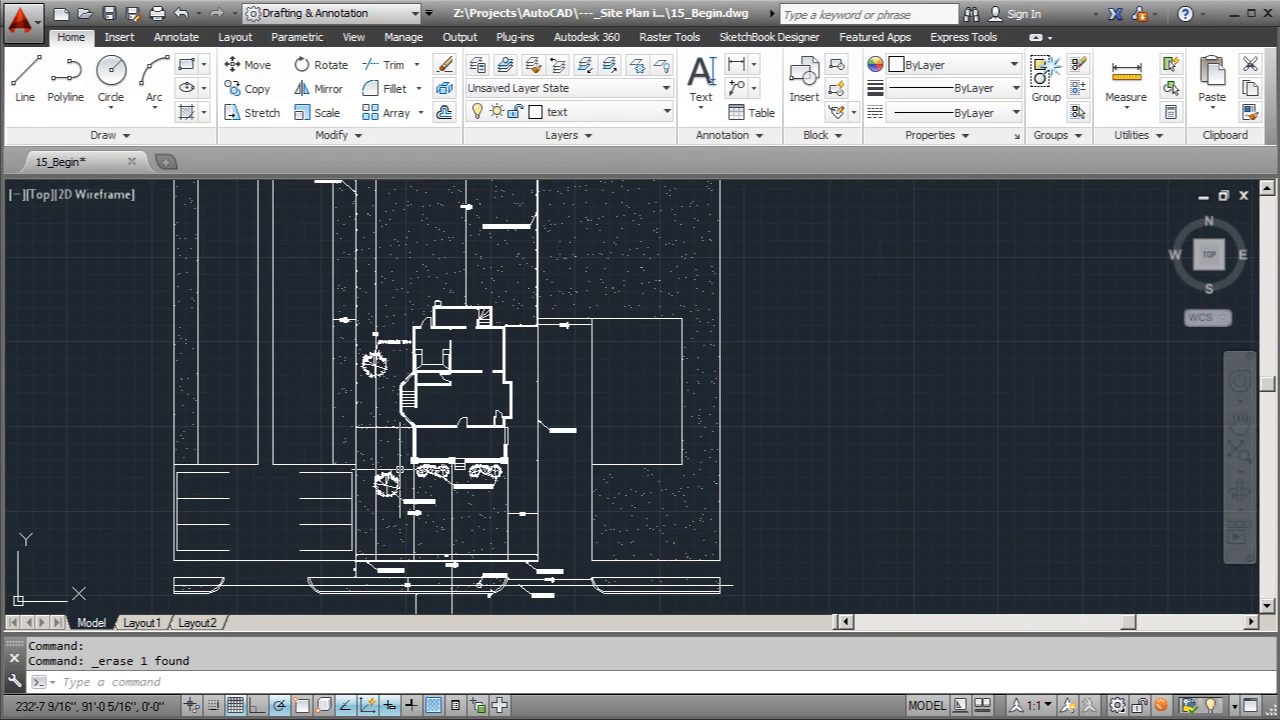
scroll(398, 469, "down", 2)
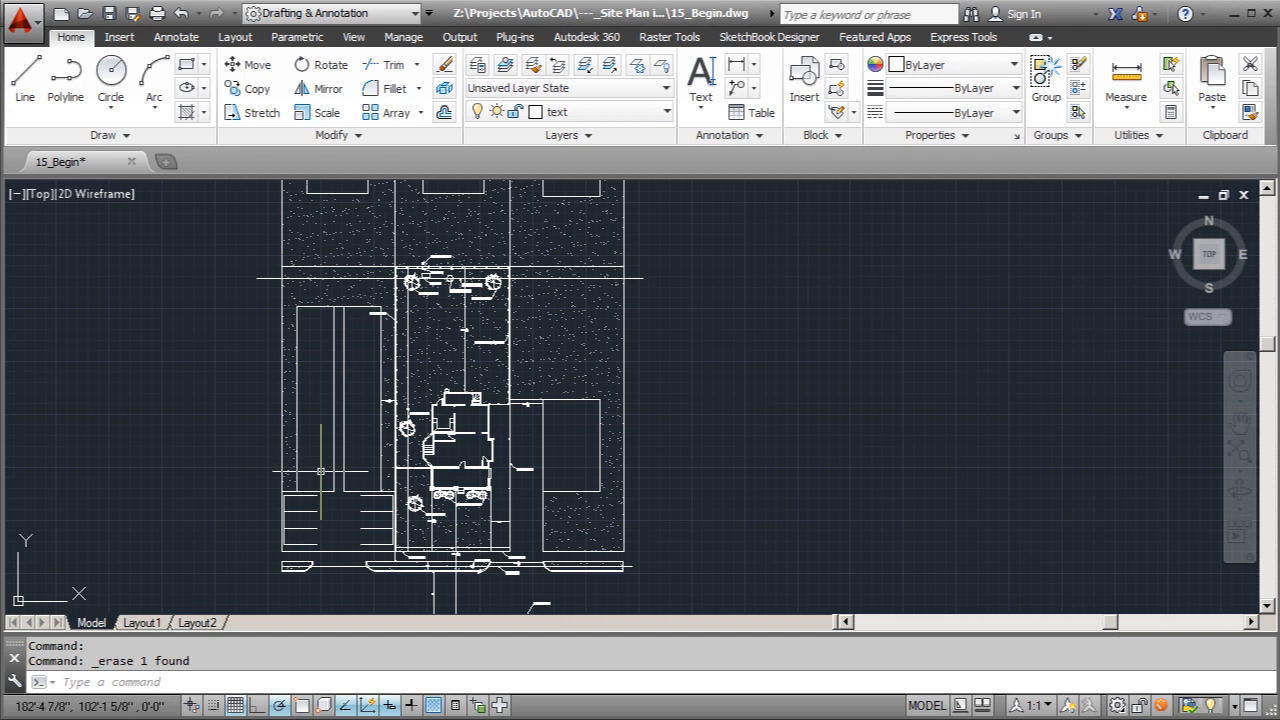
- Add single-line text reading "120" and "bldg A" on two lines, starting inside the building west of the house, about 23'-4" high with rotation 0
mouse_move(293, 392)
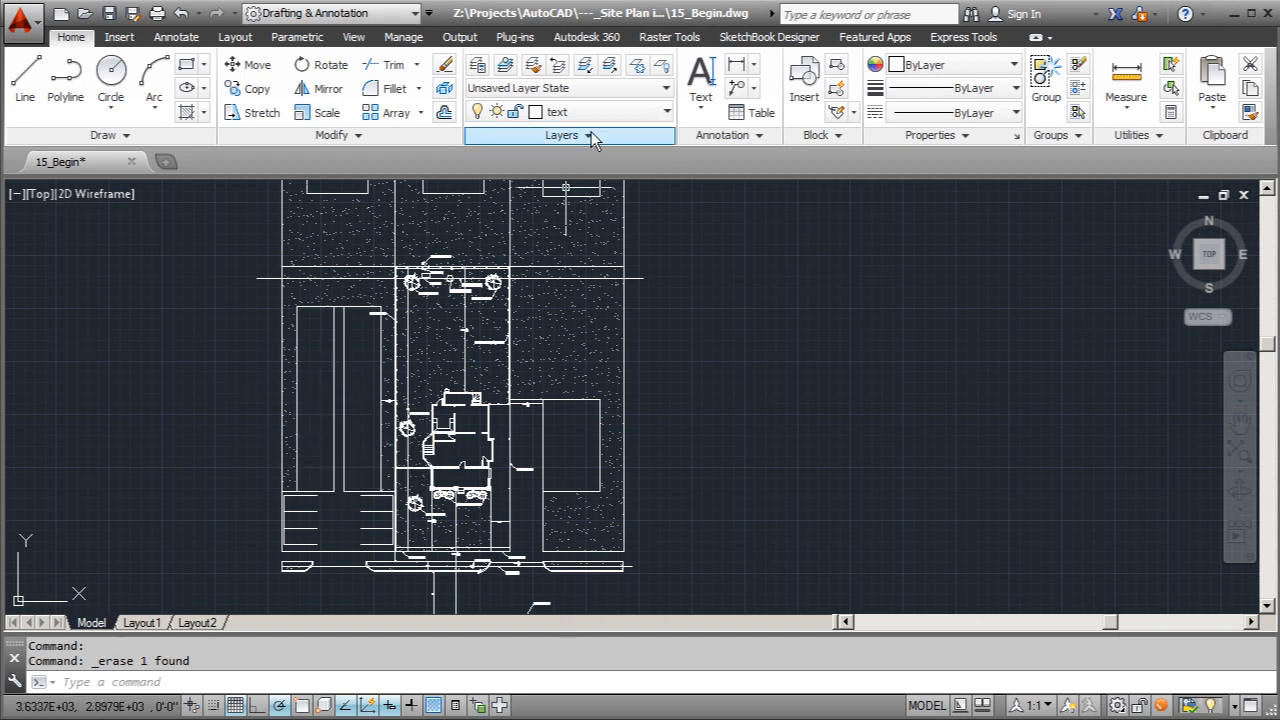
left_click(700, 78)
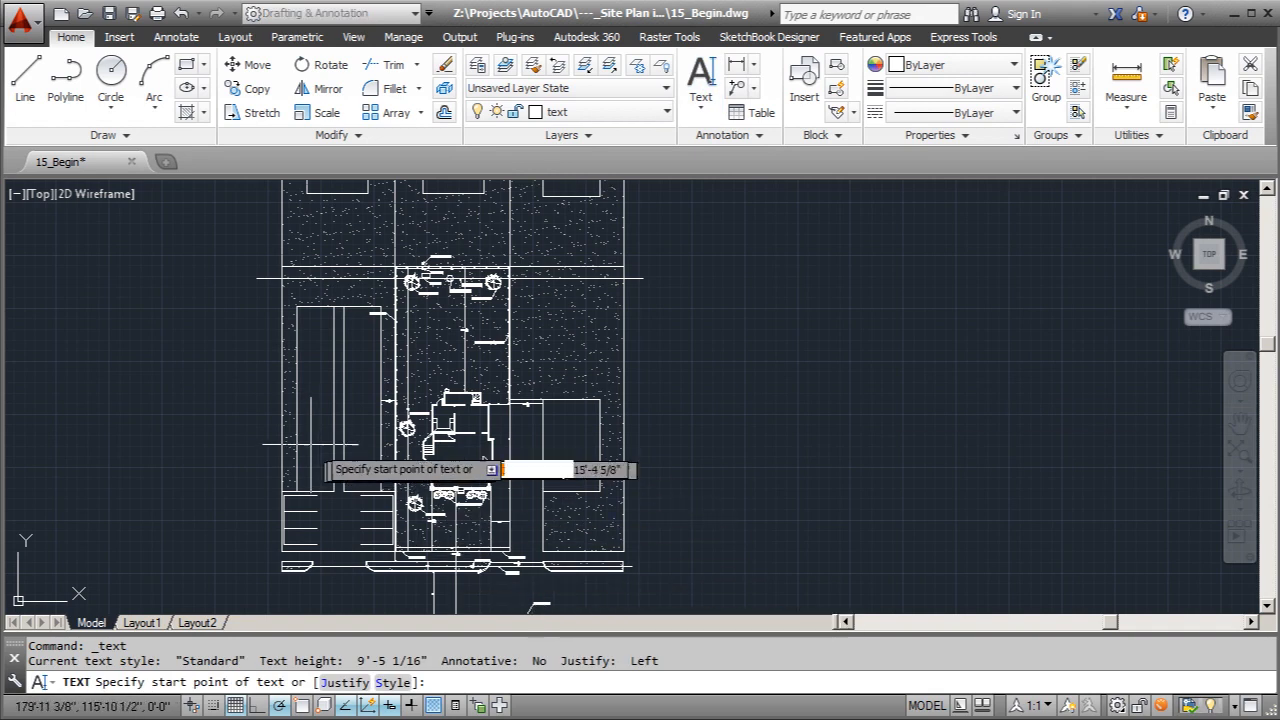
left_click(700, 108)
left_click(734, 189)
scroll(310, 405, "up", 4)
left_click(280, 382)
key("Return")
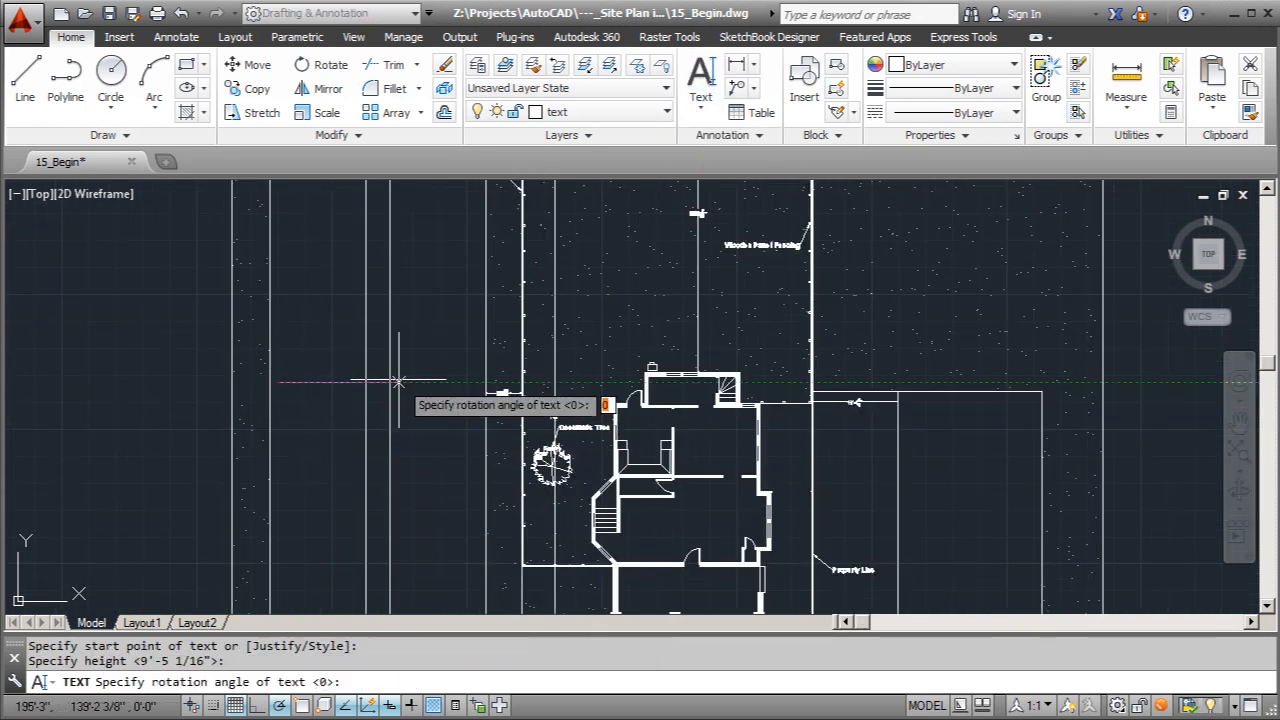
key("Return")
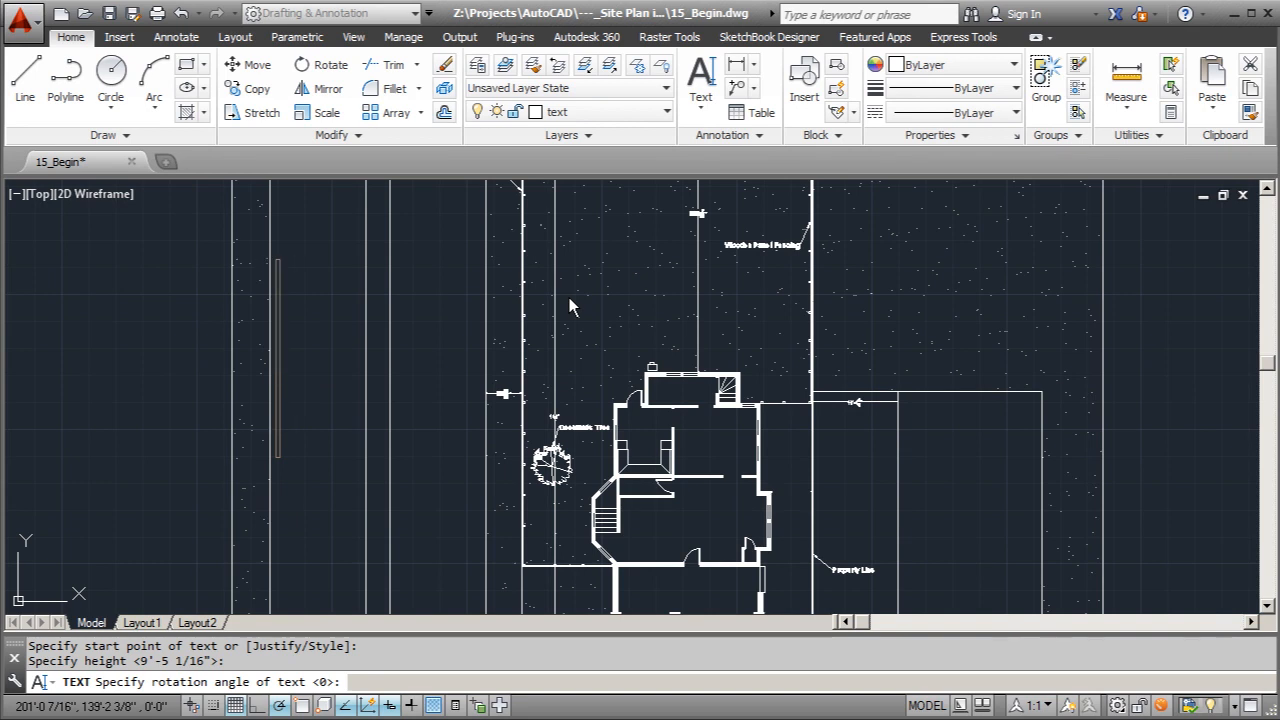
key("Return")
type("120 ")
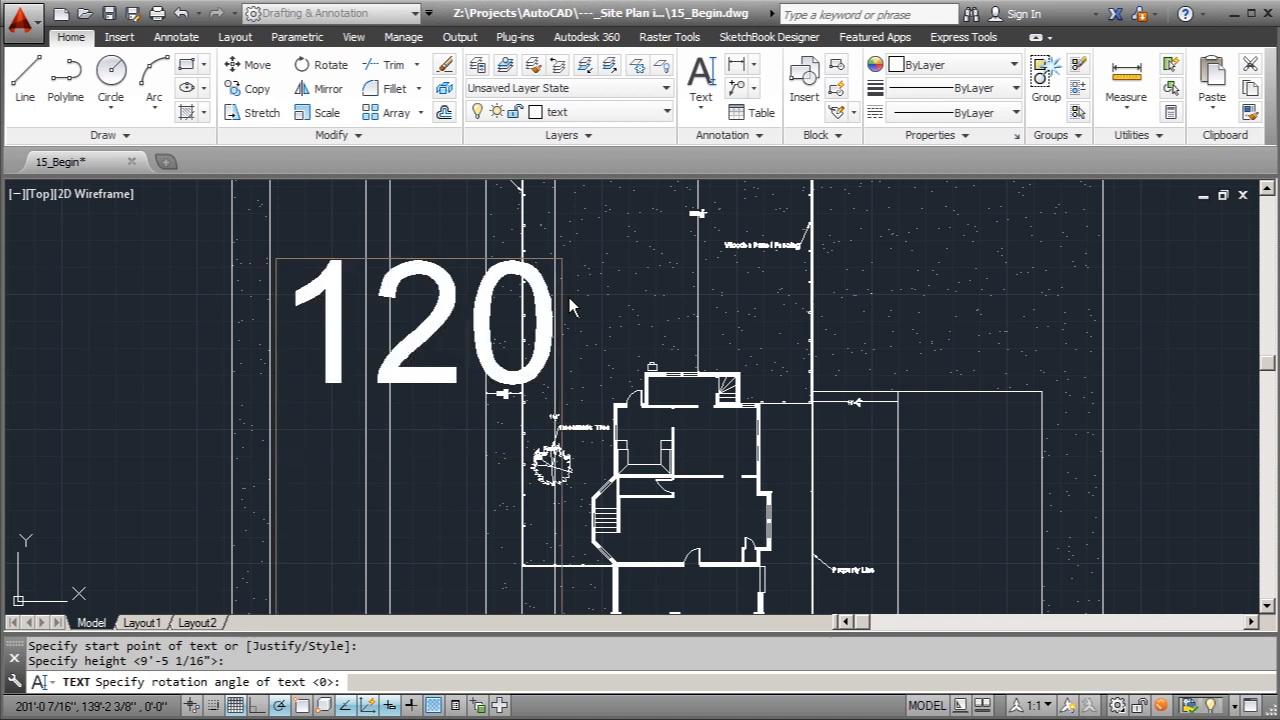
type("bldg A")
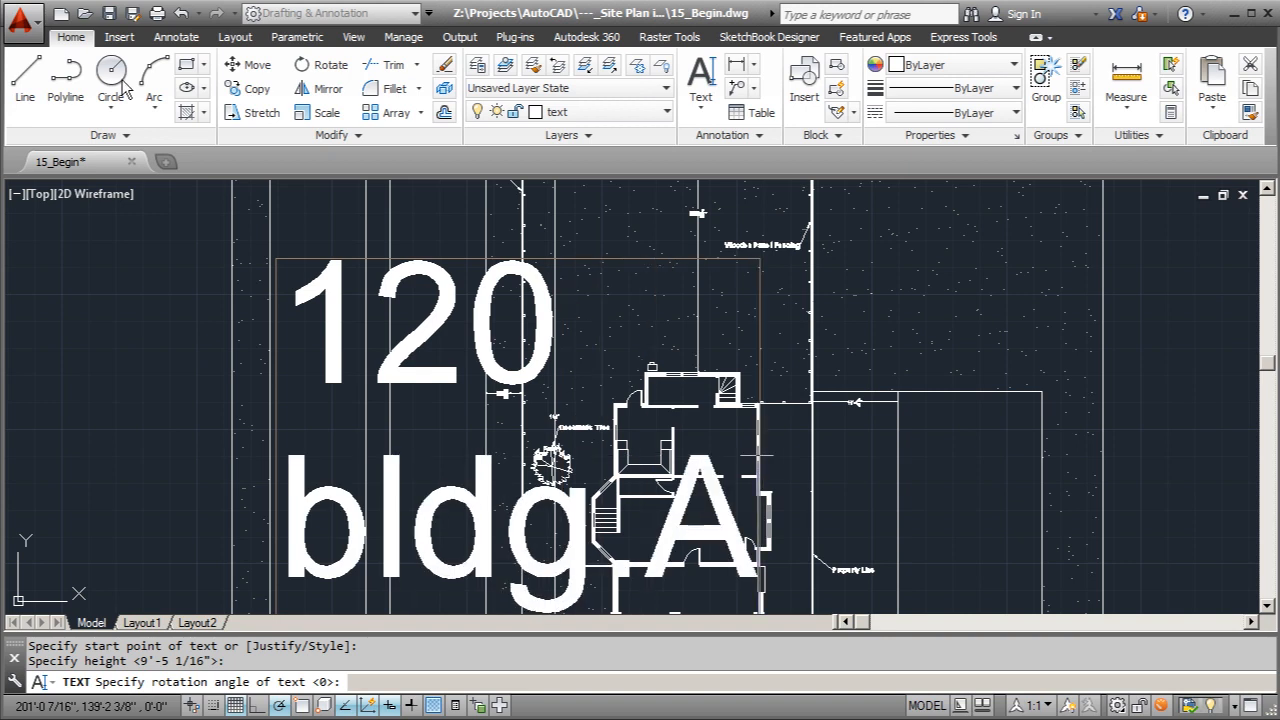
key("Return")
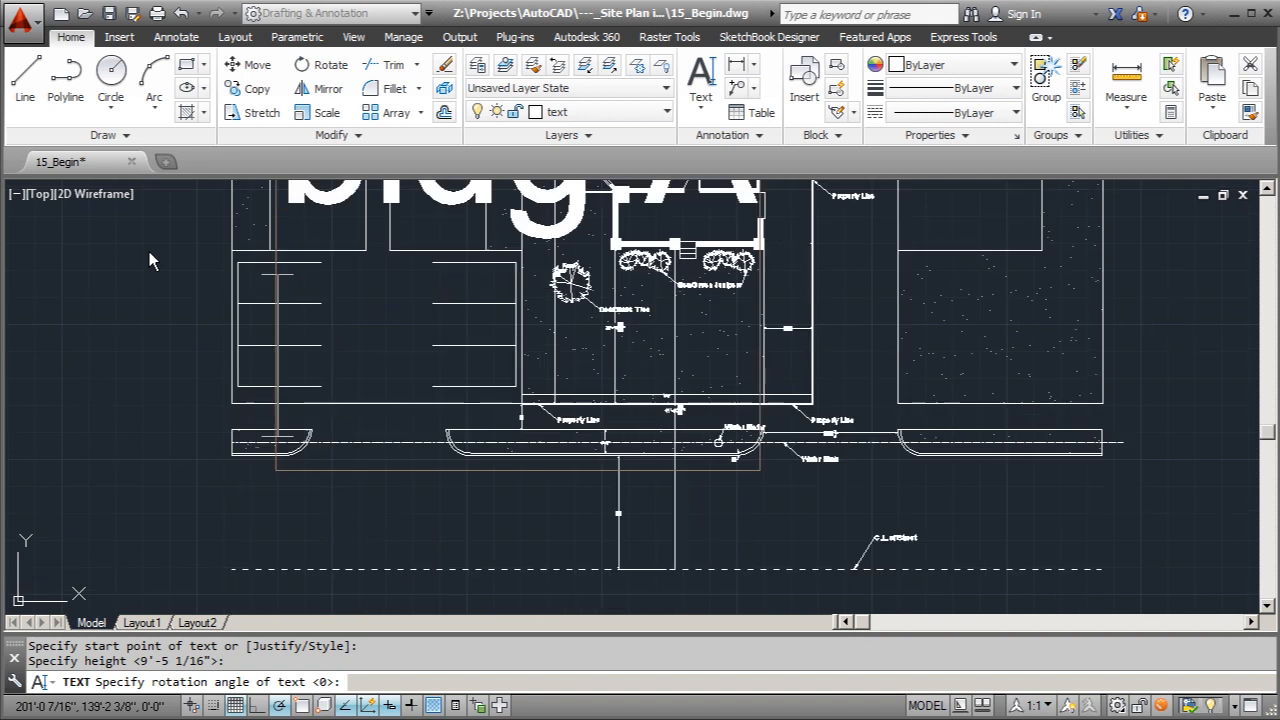
scroll(506, 569, "down", 2)
scroll(441, 409, "up", 1)
key("Return")
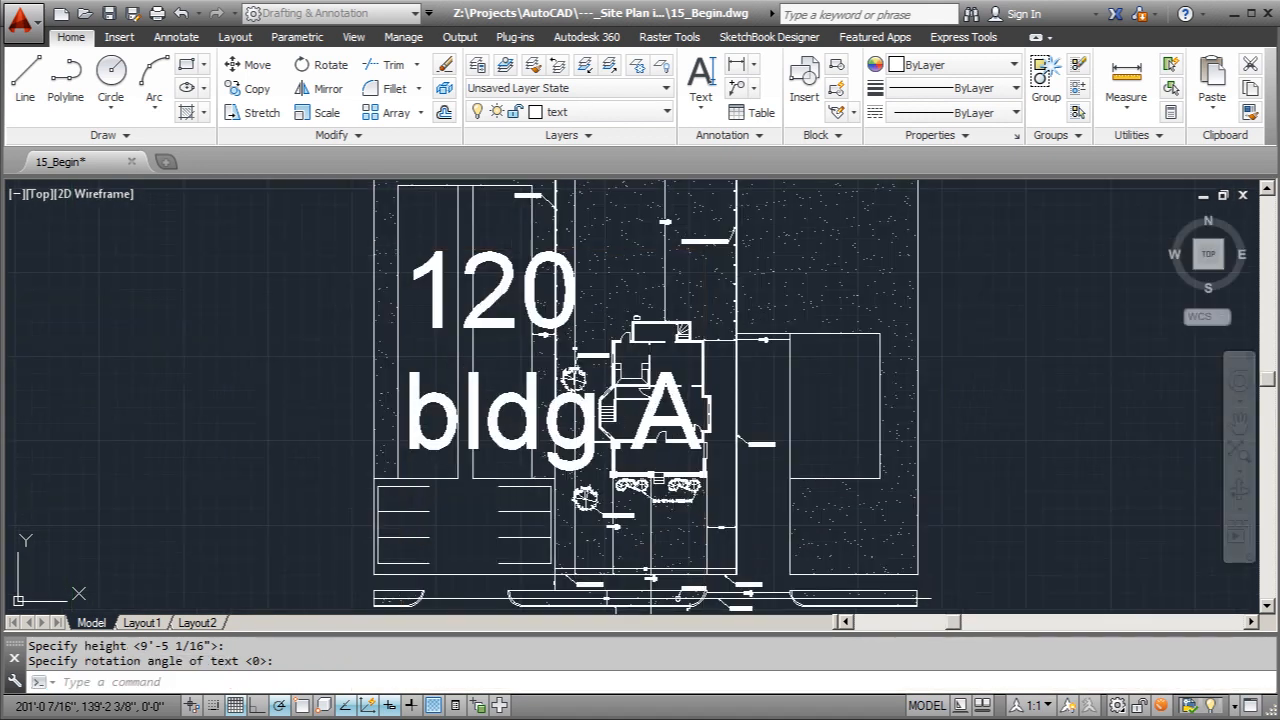
- Set the height of both the "120" and "bldg A" text lines to 1' in their properties and deselect them
left_click(438, 320)
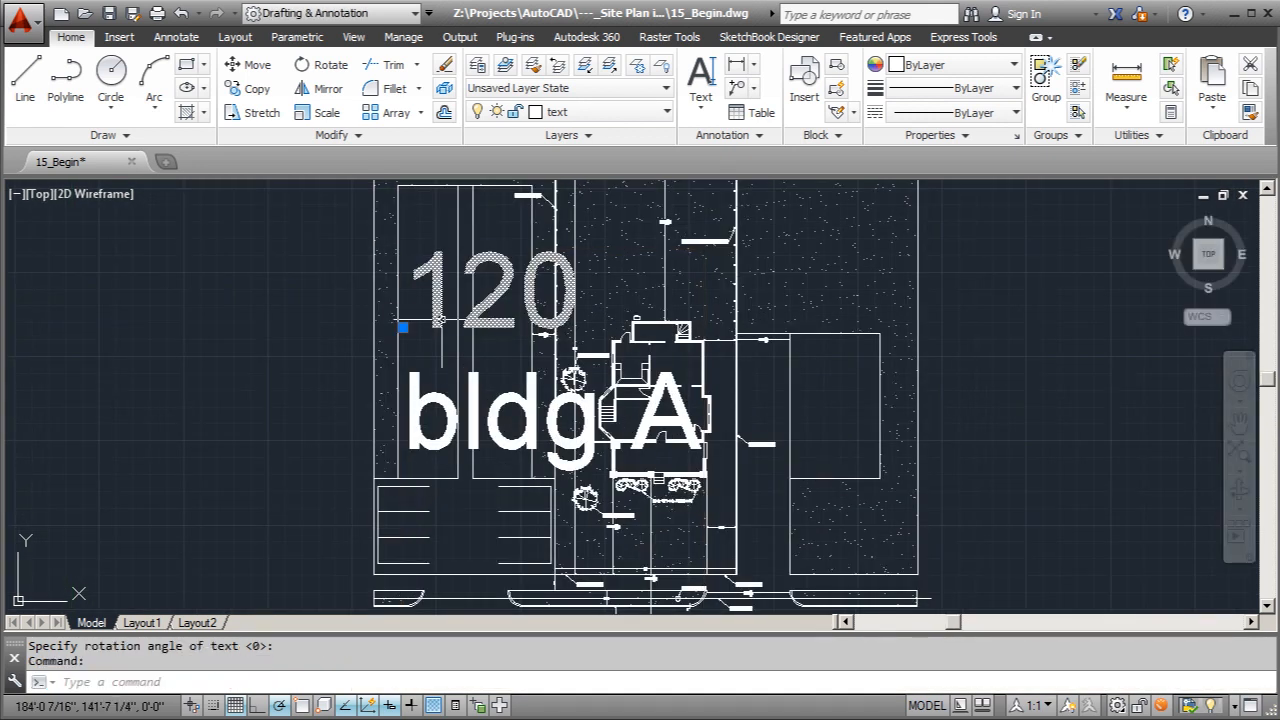
left_click(430, 396)
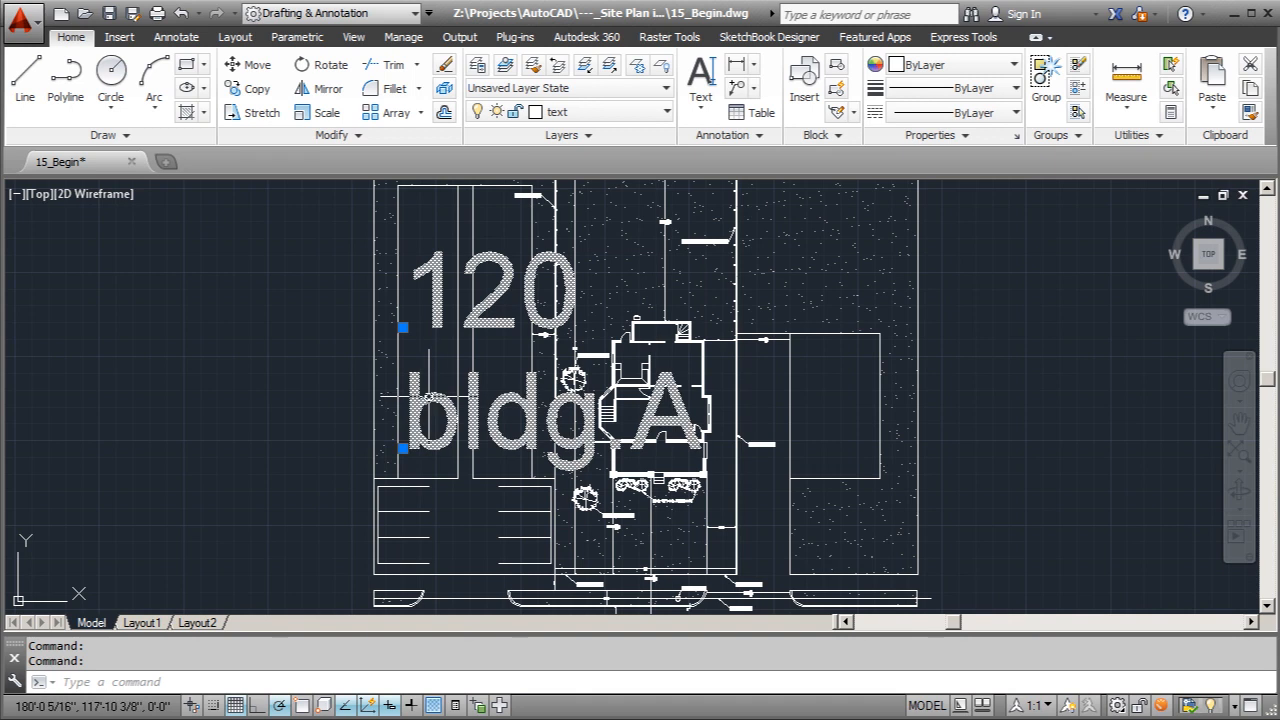
right_click(429, 368)
left_click(500, 718)
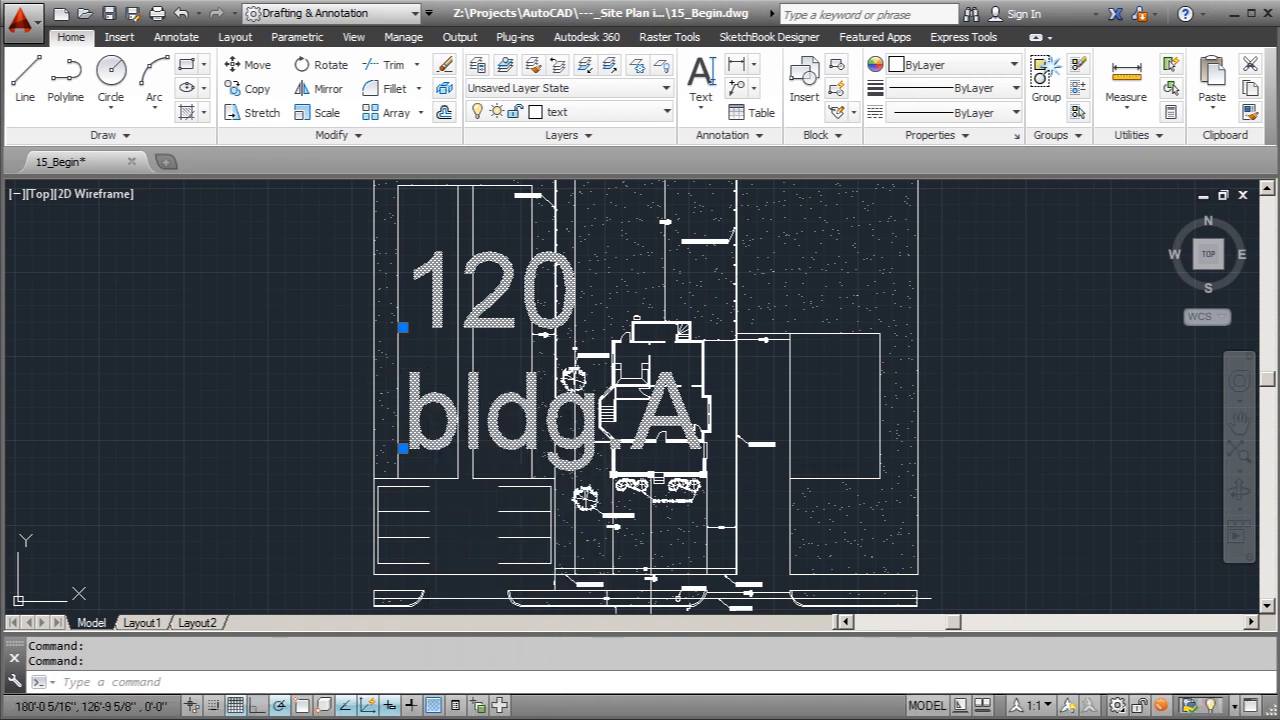
left_click(879, 583)
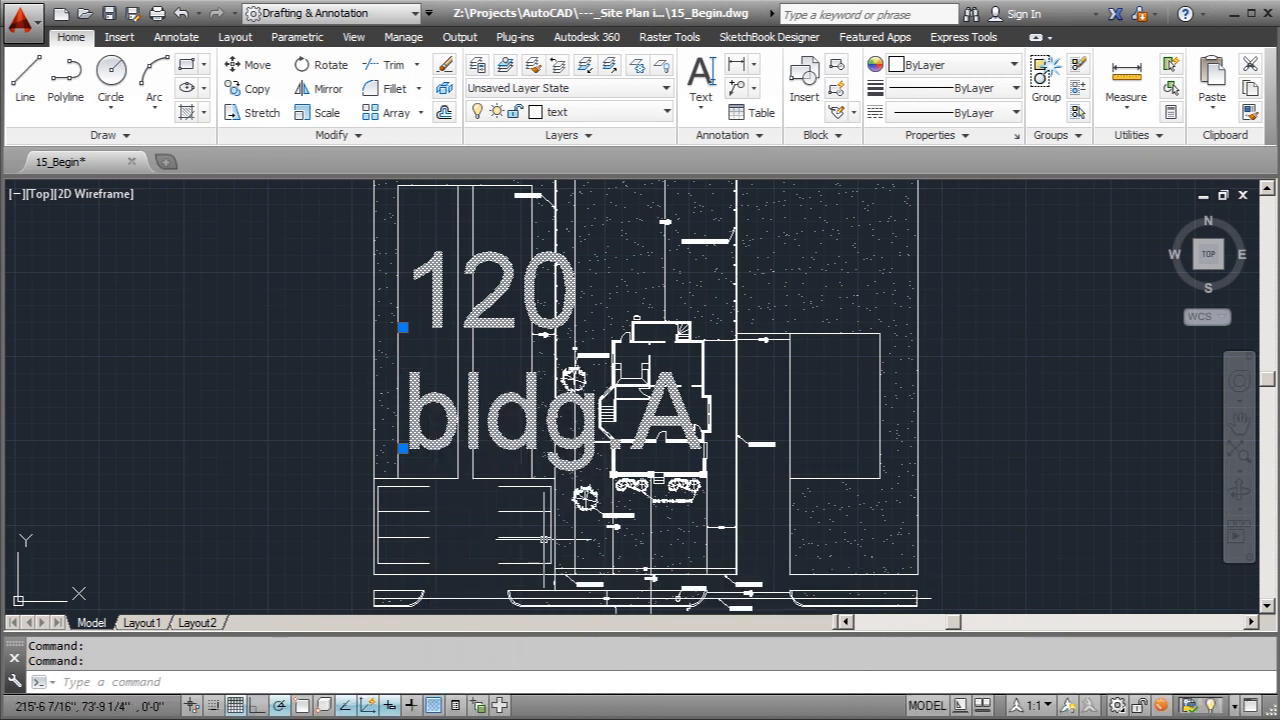
right_click(419, 456)
left_click(480, 716)
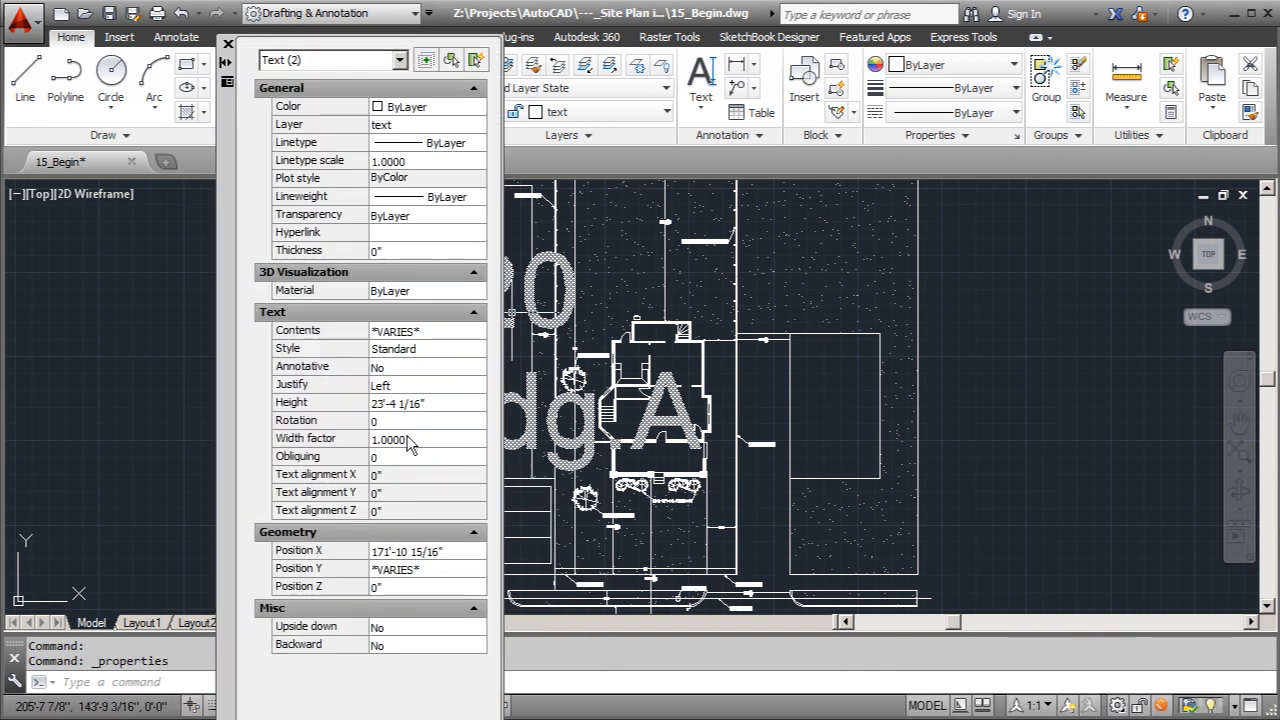
left_click(446, 403)
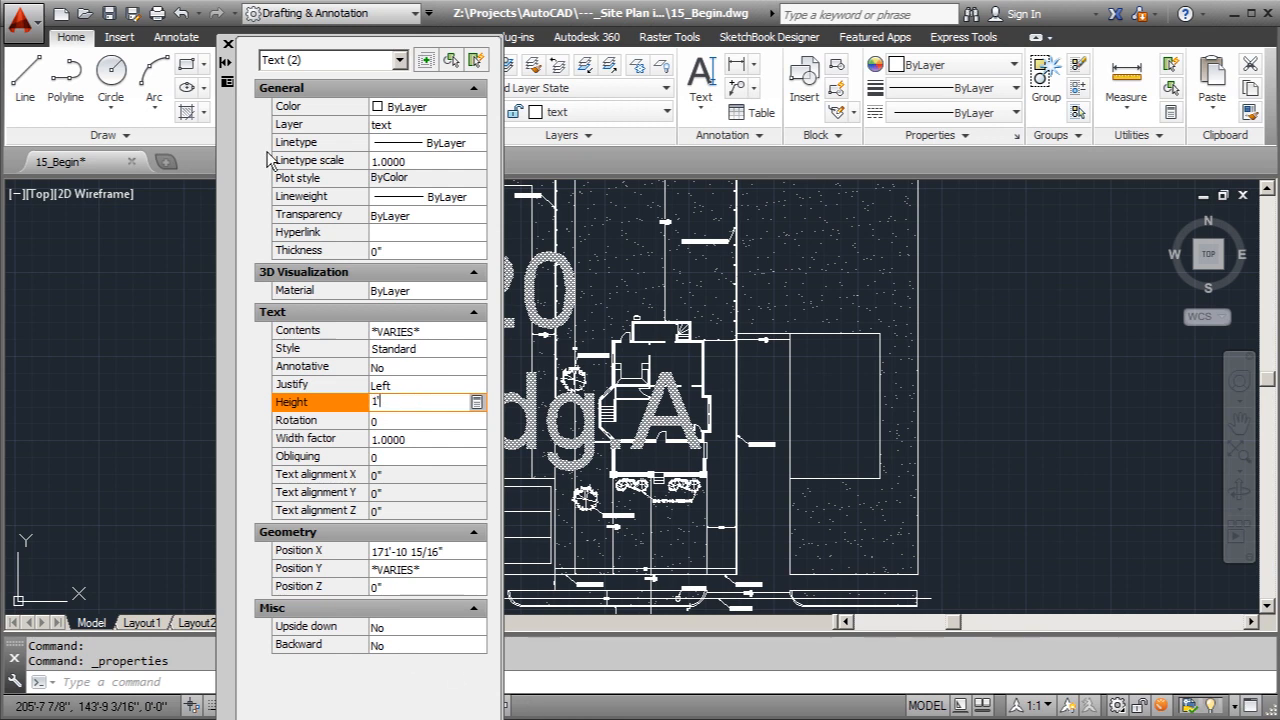
key("Tab")
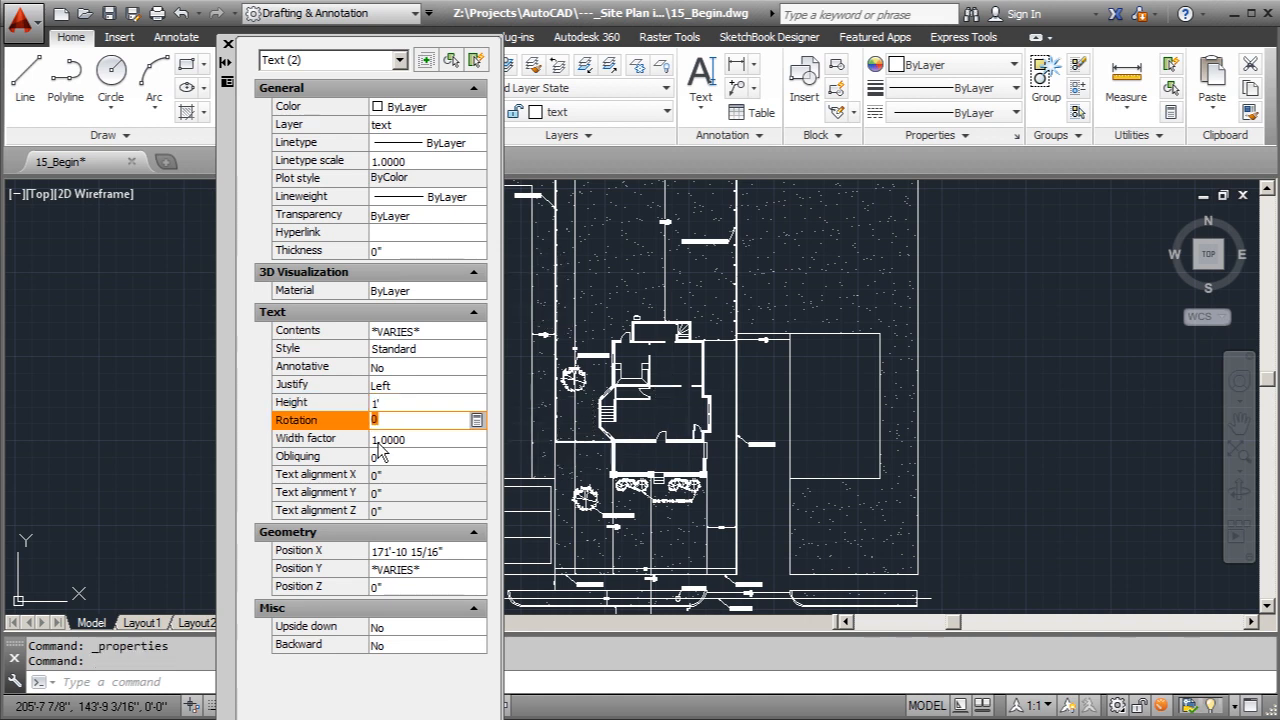
left_click(228, 44)
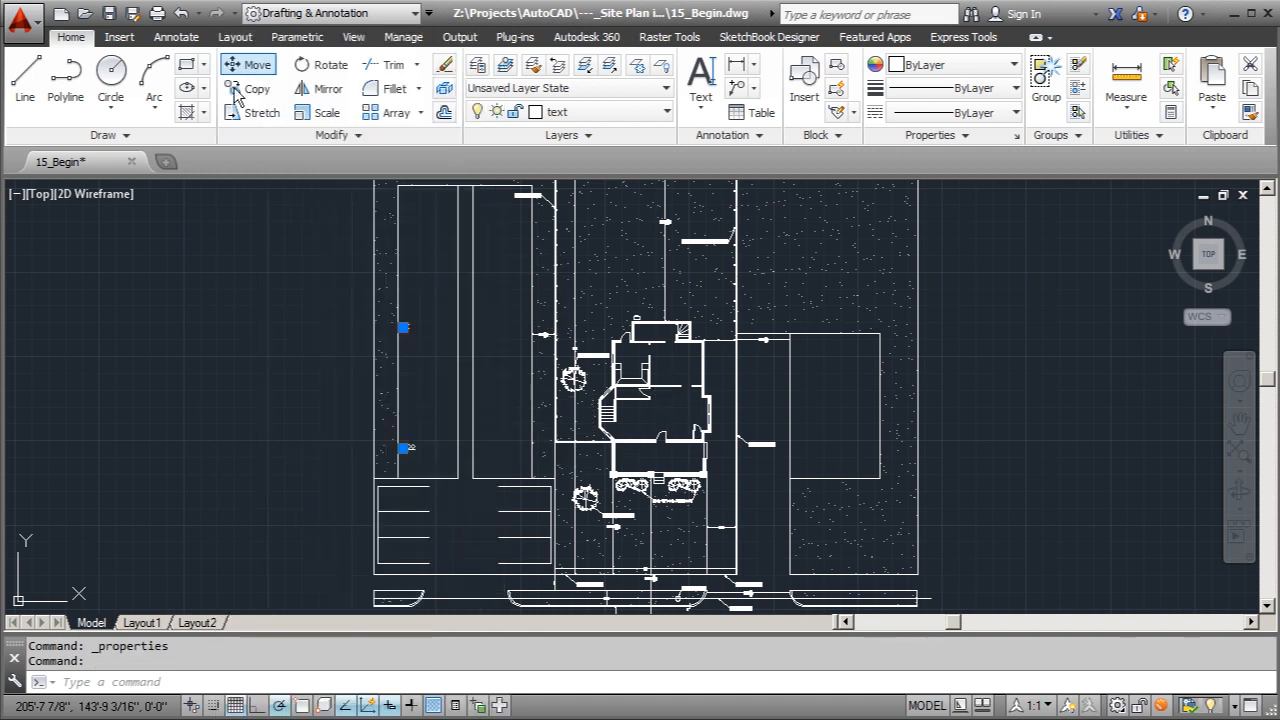
key("Escape")
scroll(473, 335, "up", 4)
scroll(473, 335, "down", 4)
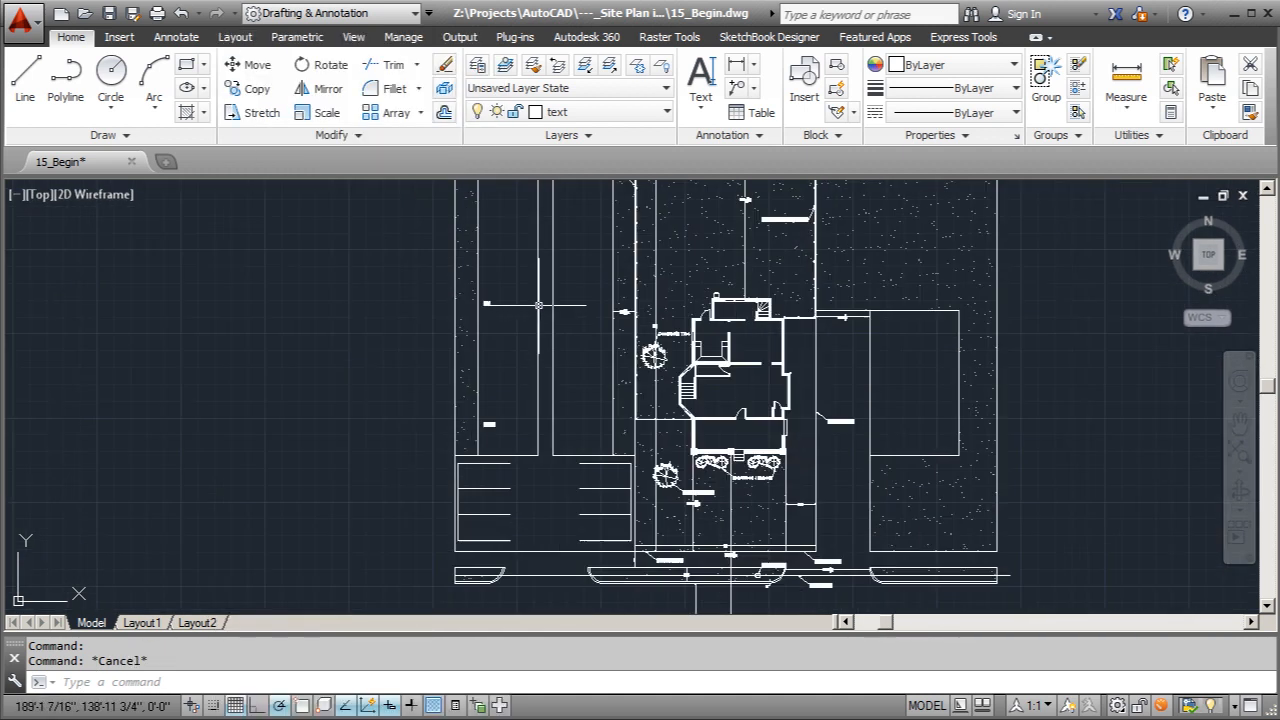
- Move the "bldg.A" text line up directly below the "120" text inside the building west of the house and deselect it
scroll(508, 408, "up", 4)
left_click(508, 408)
left_click(508, 408)
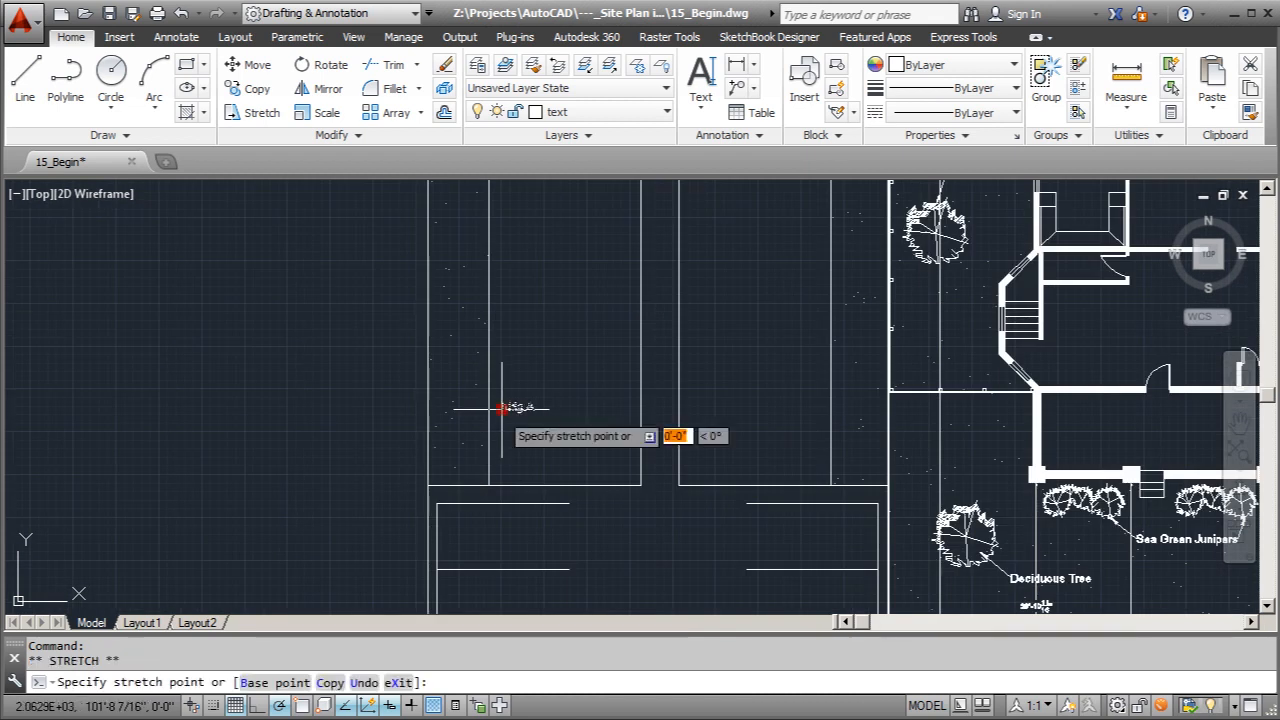
scroll(470, 410, "down", 4)
scroll(543, 514, "up", 6)
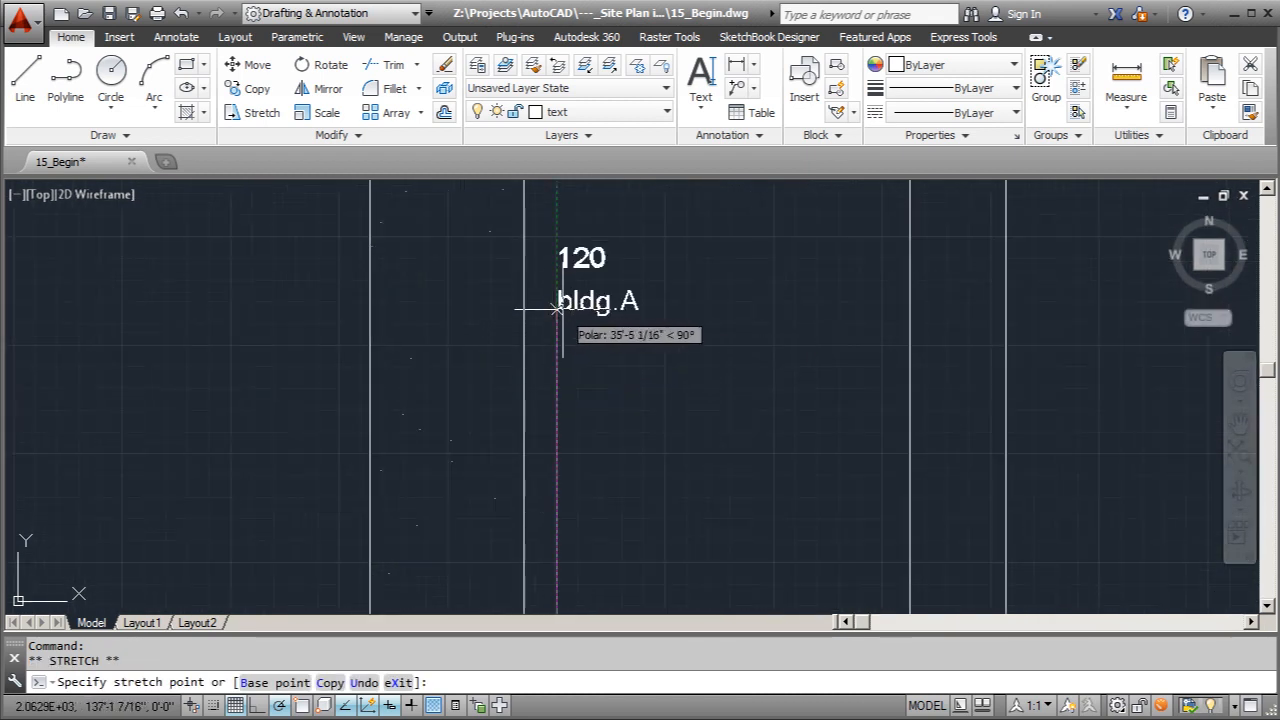
left_click(555, 300)
scroll(846, 343, "down", 5)
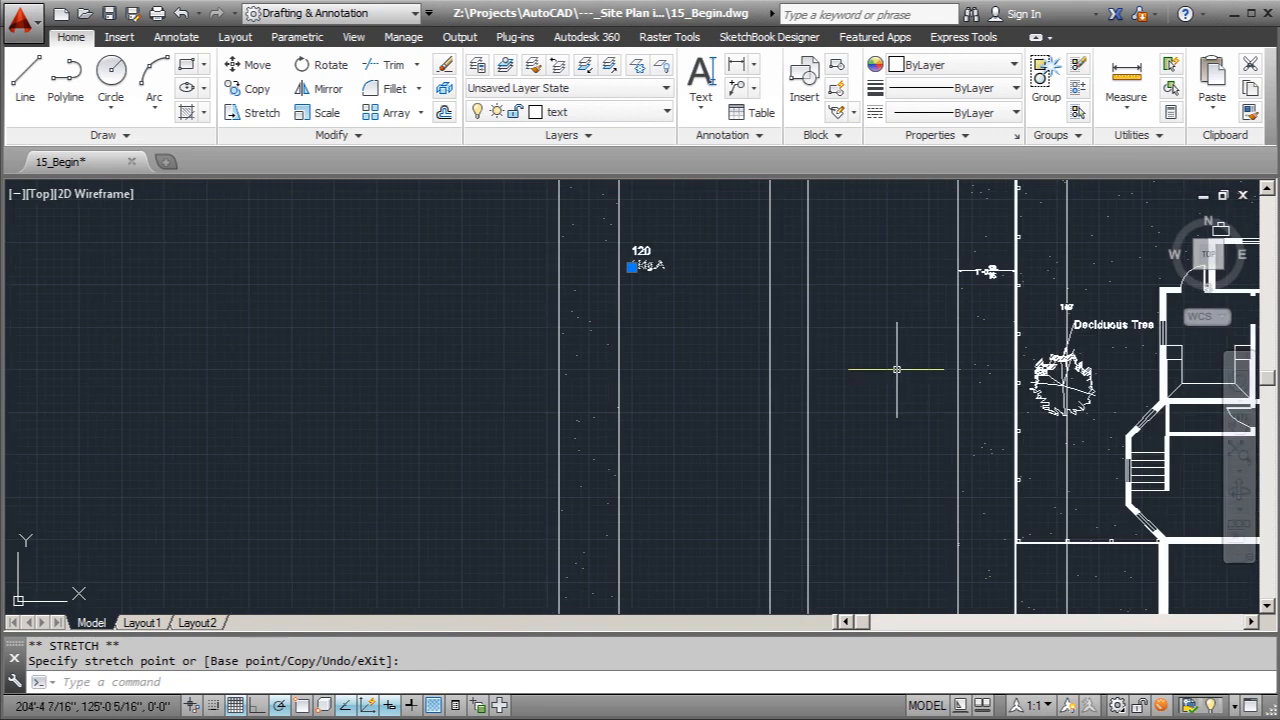
scroll(563, 380, "up", 4)
key("Escape")
- Scale the "120" and "bldg.A" text lines together by a factor of 2.0 from the lower line's insertion point
left_click(817, 449)
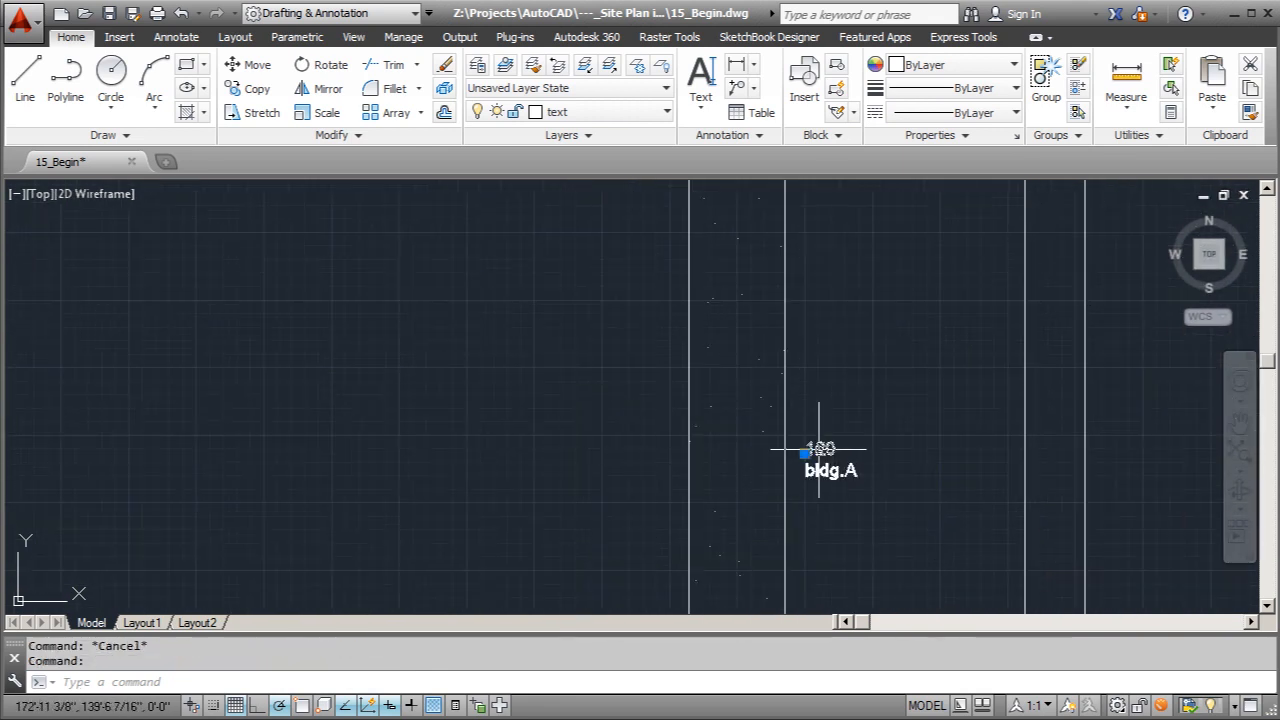
left_click(817, 469)
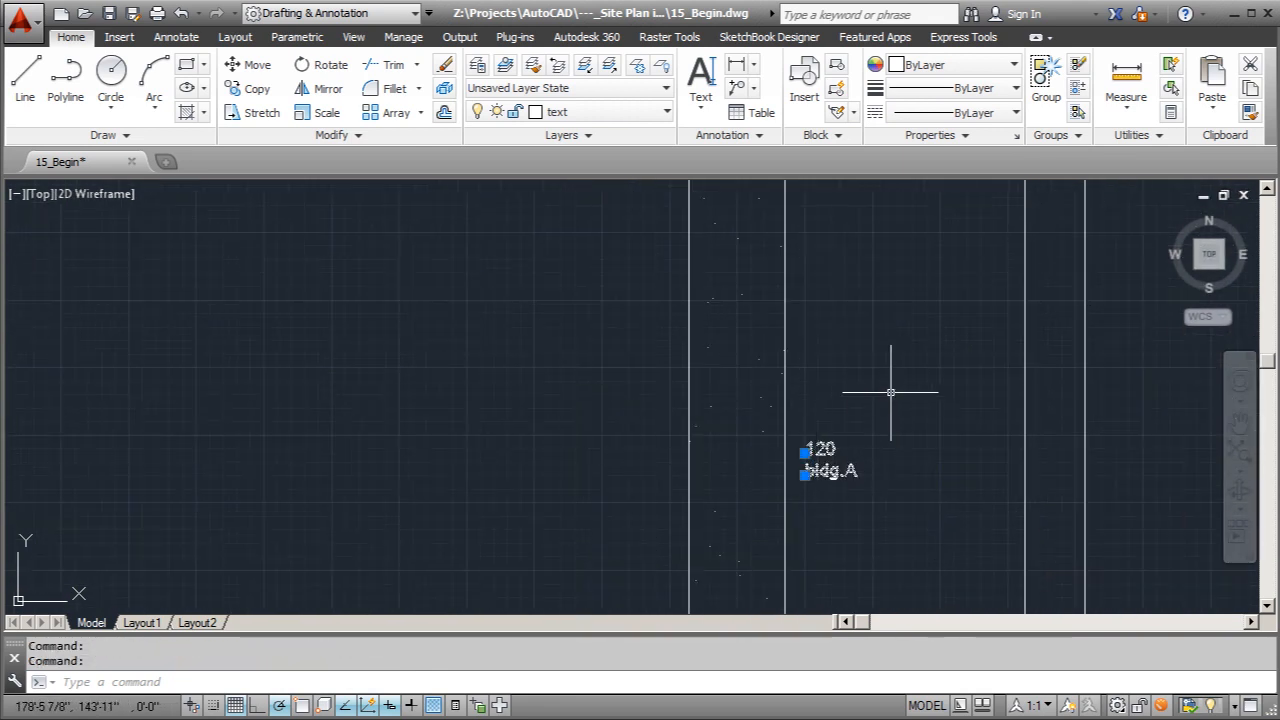
type("scle")
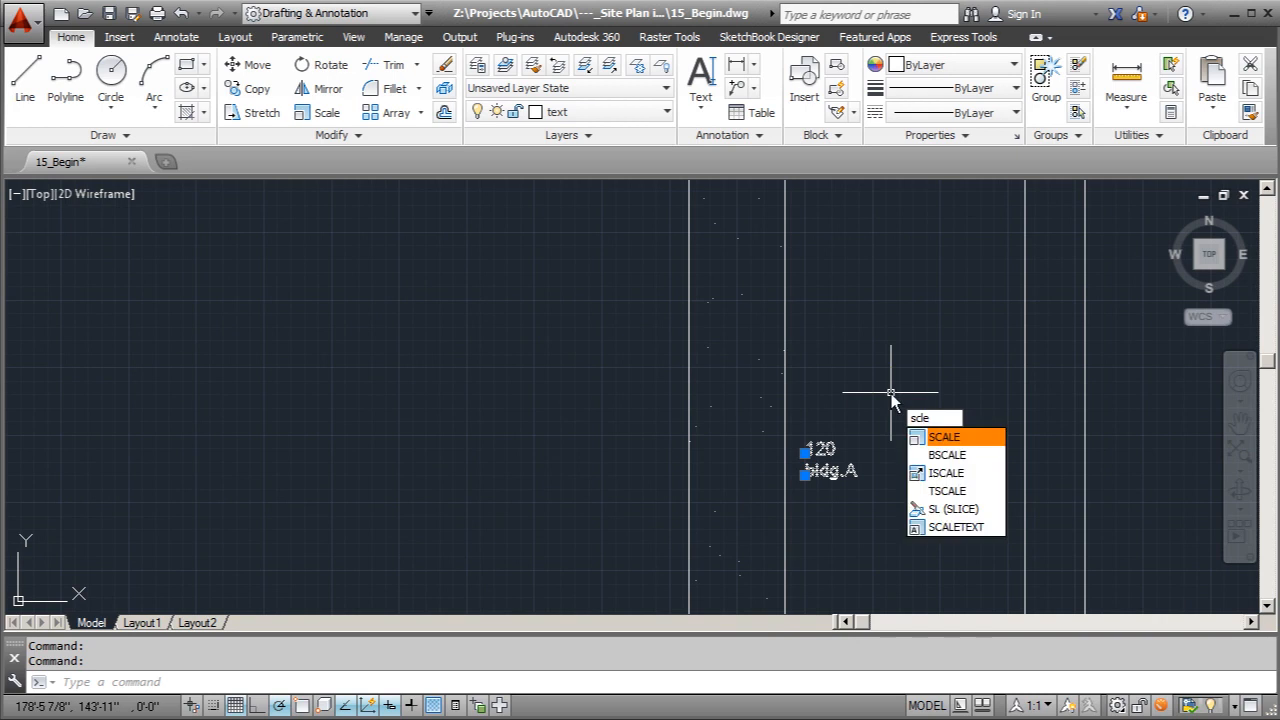
key("BackSpace")
key("BackSpace")
type("ale")
key("Return")
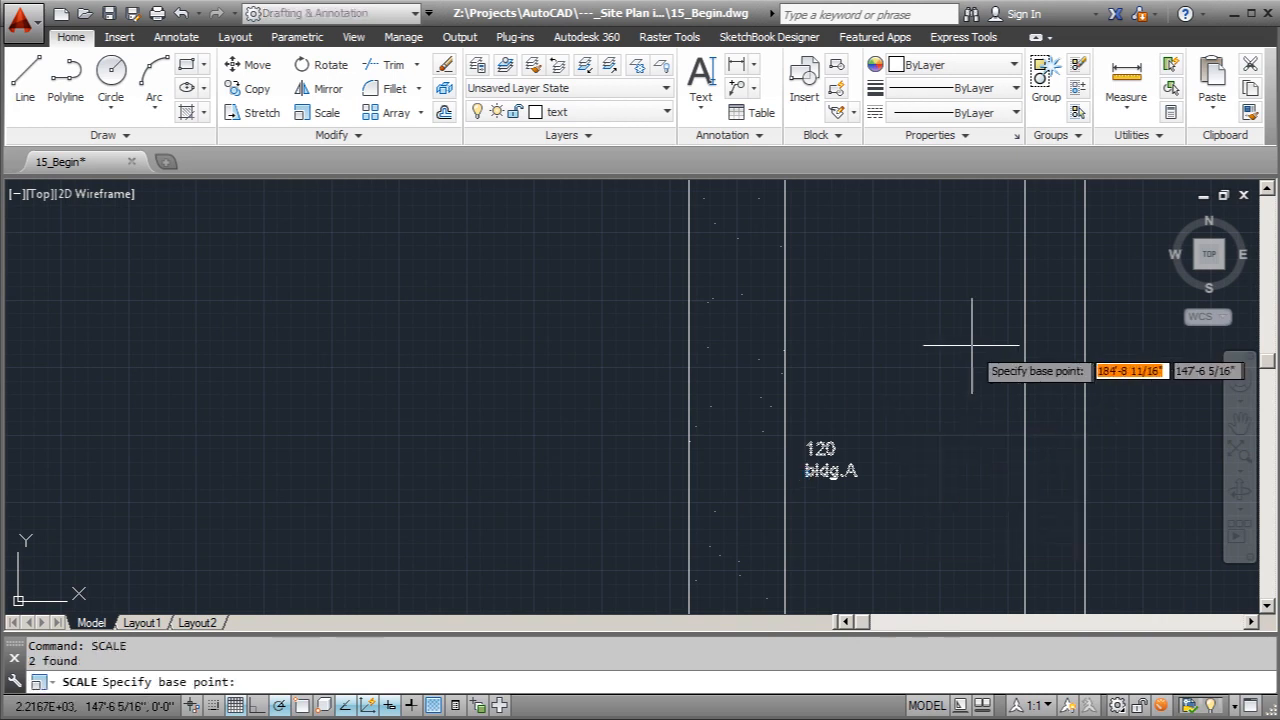
left_click(809, 476)
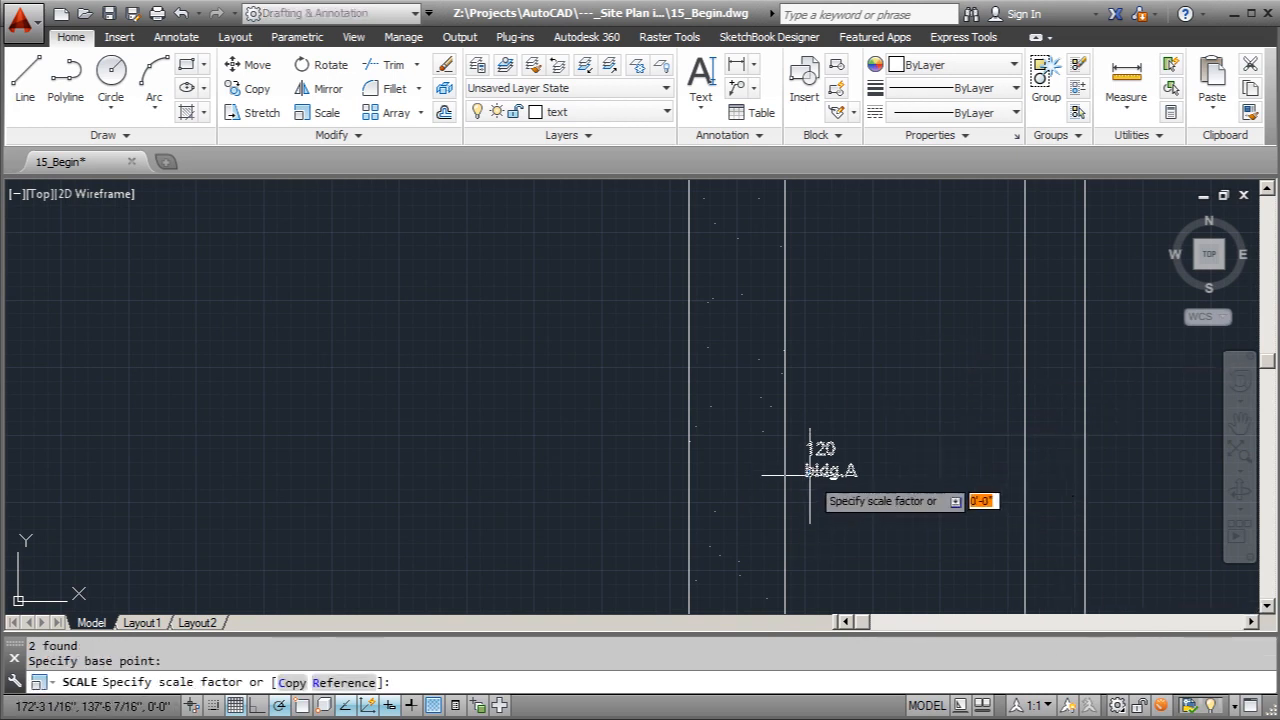
type("2.")
key("Return")
- Move both label lines down to the centre of the westernmost building's south end
scroll(706, 294, "down", 3)
scroll(813, 316, "up", 2)
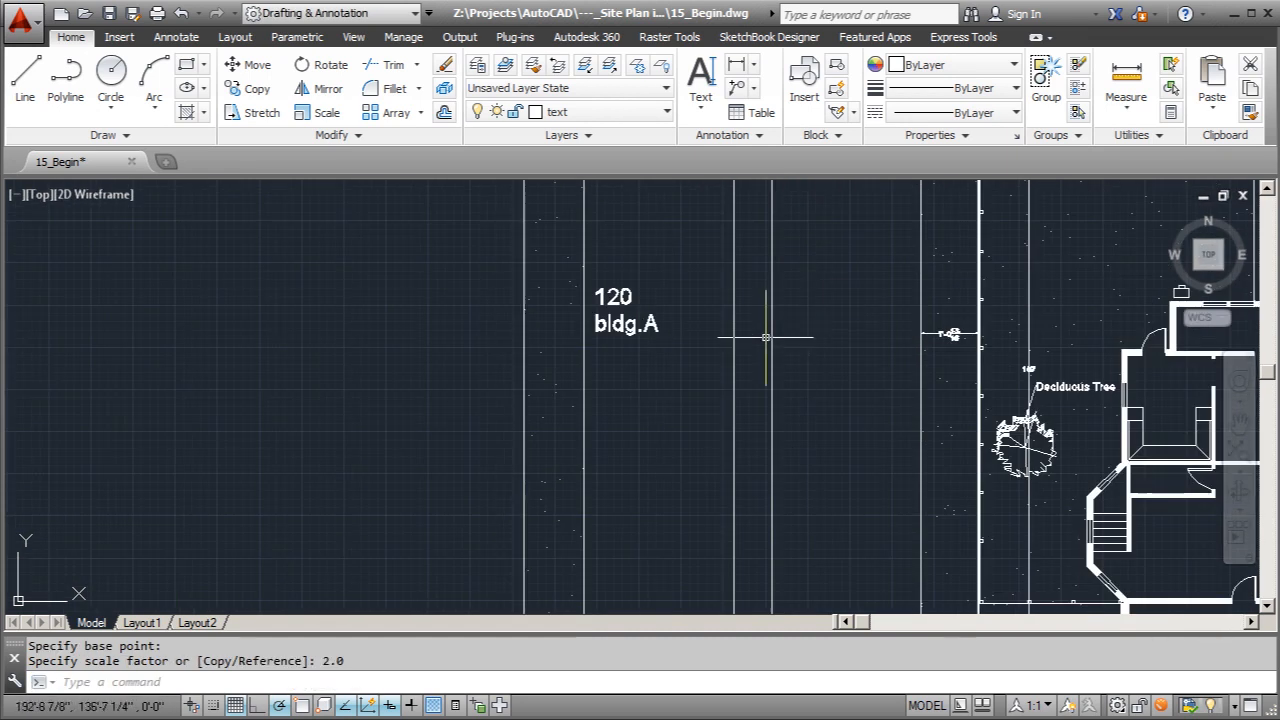
left_click(597, 322)
left_click(248, 64)
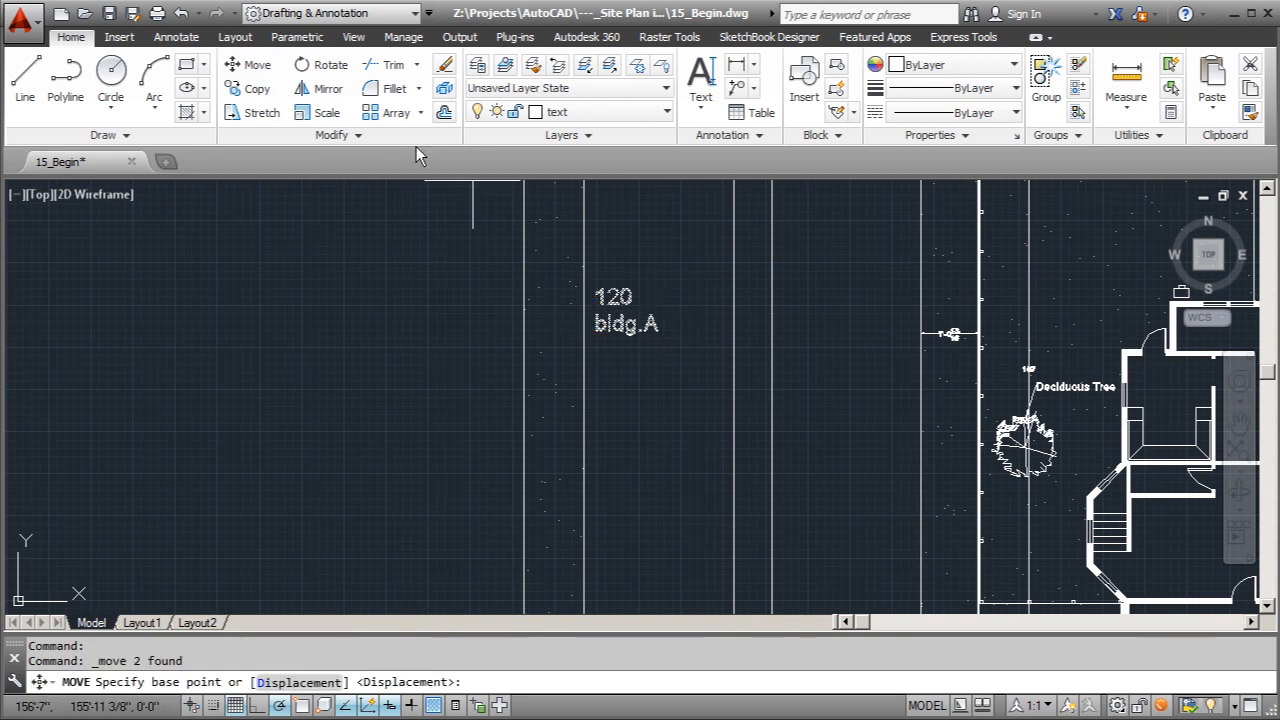
left_click(615, 308)
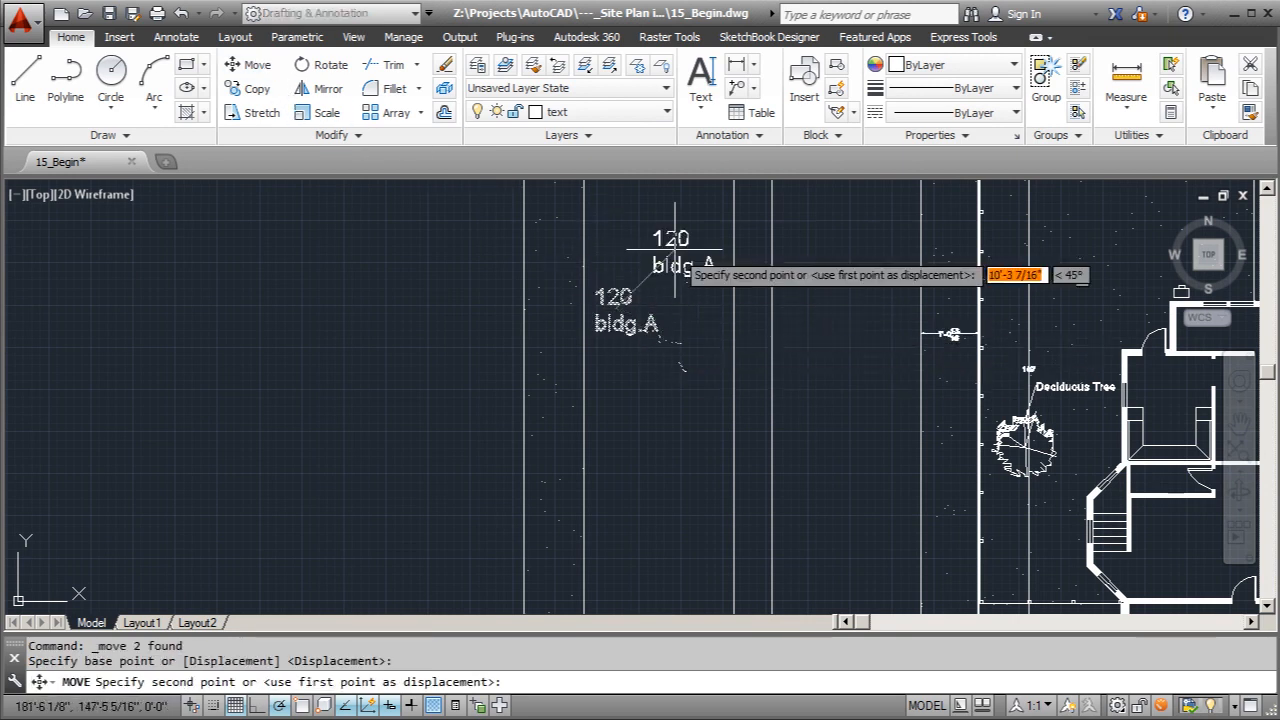
scroll(660, 262, "down", 2)
left_click(664, 465)
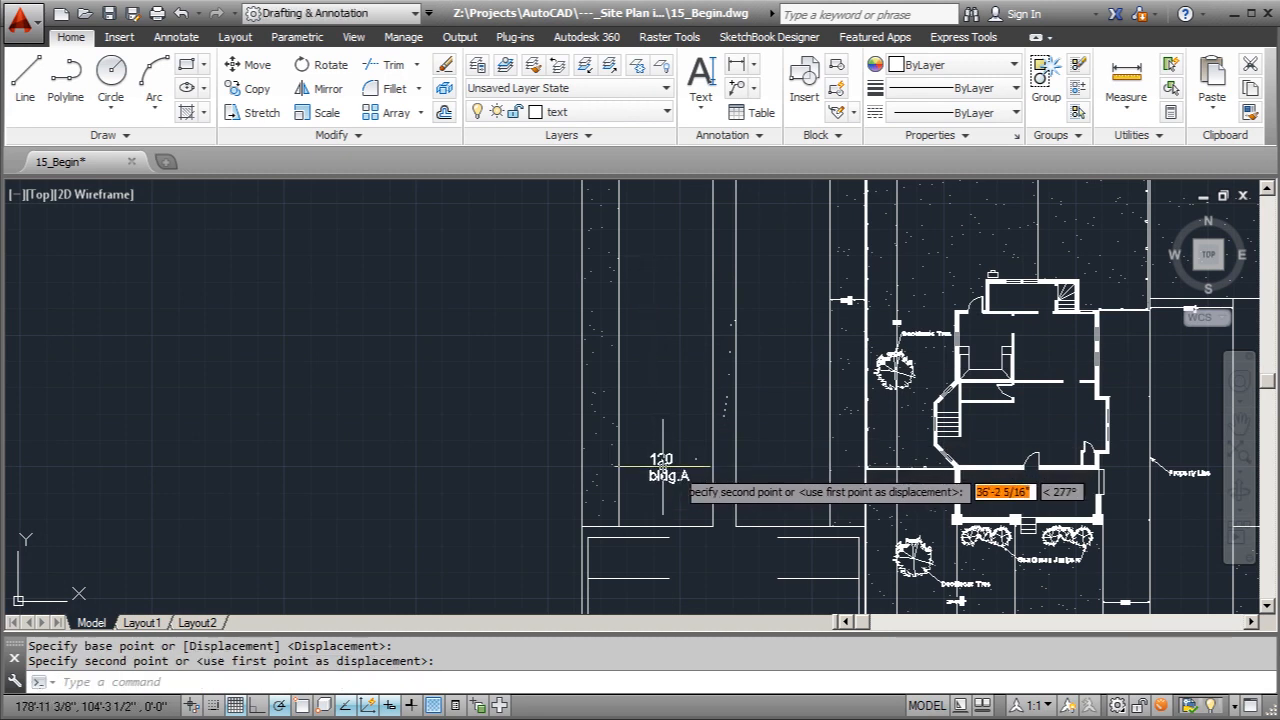
- Copy the "120" and "bldg.A" lines straight across into the neighbouring long building to the east
left_click(642, 442)
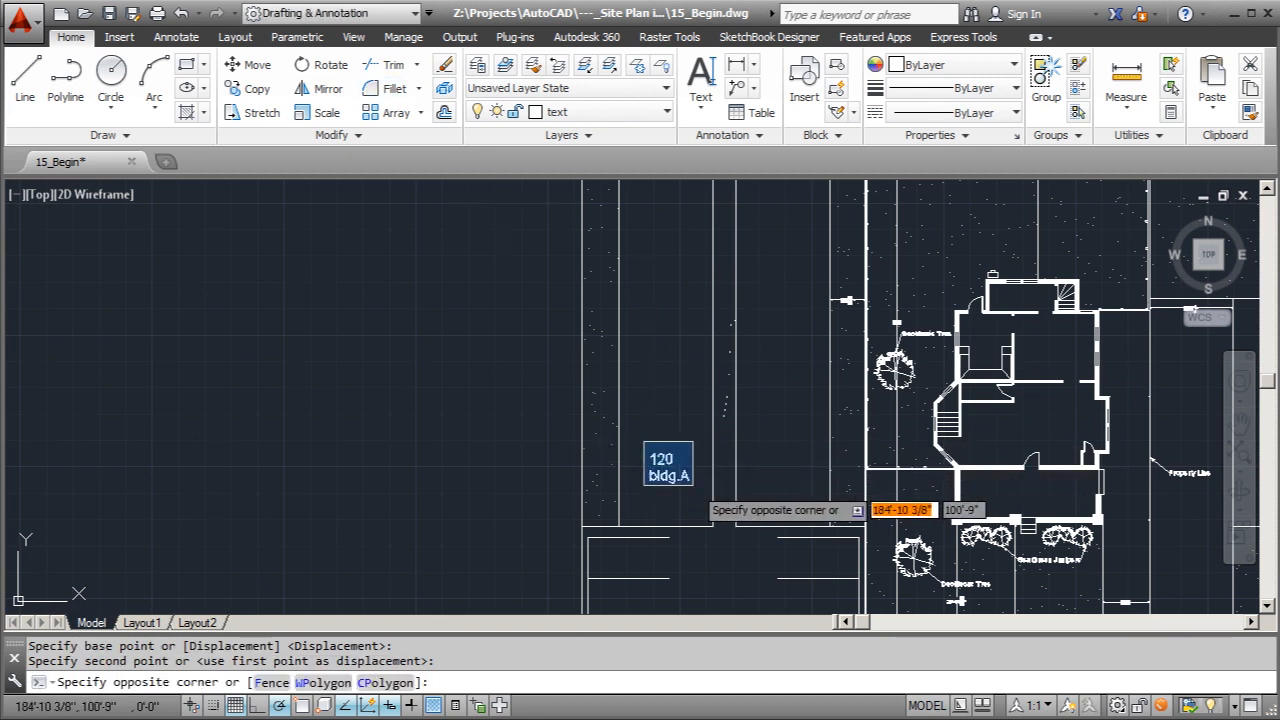
left_click(698, 492)
left_click(250, 88)
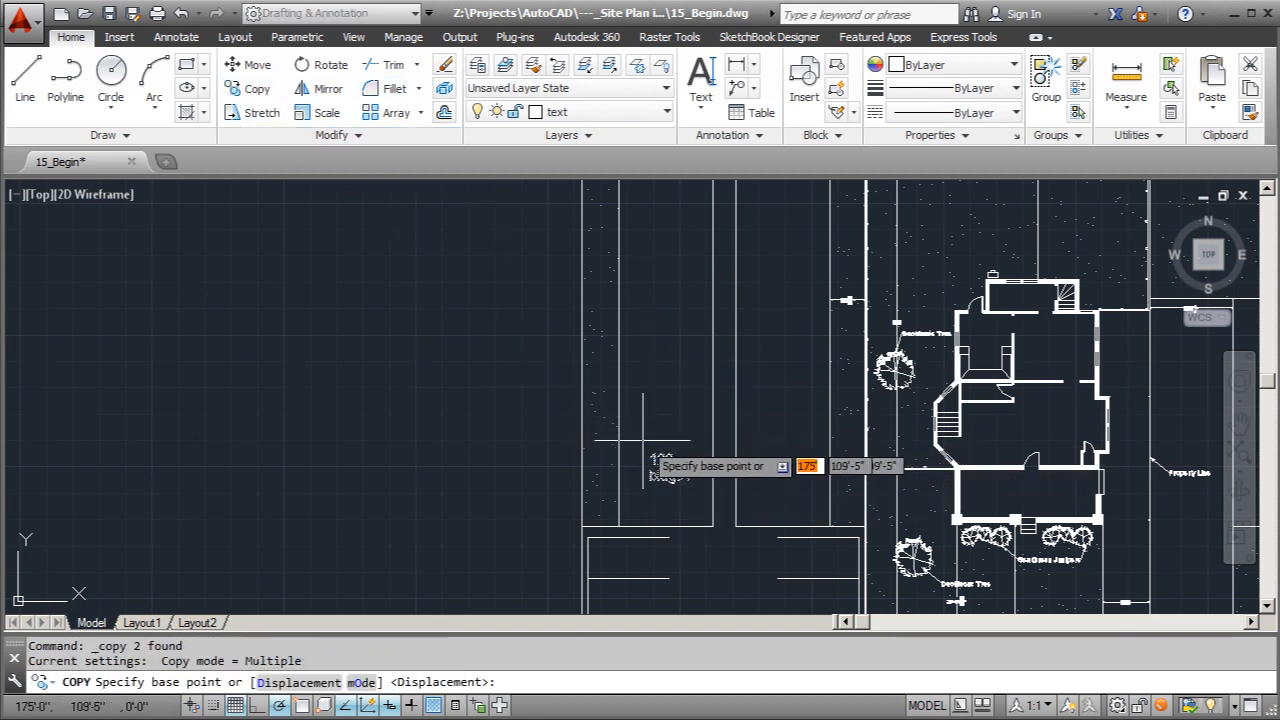
left_click(652, 462)
left_click(765, 462)
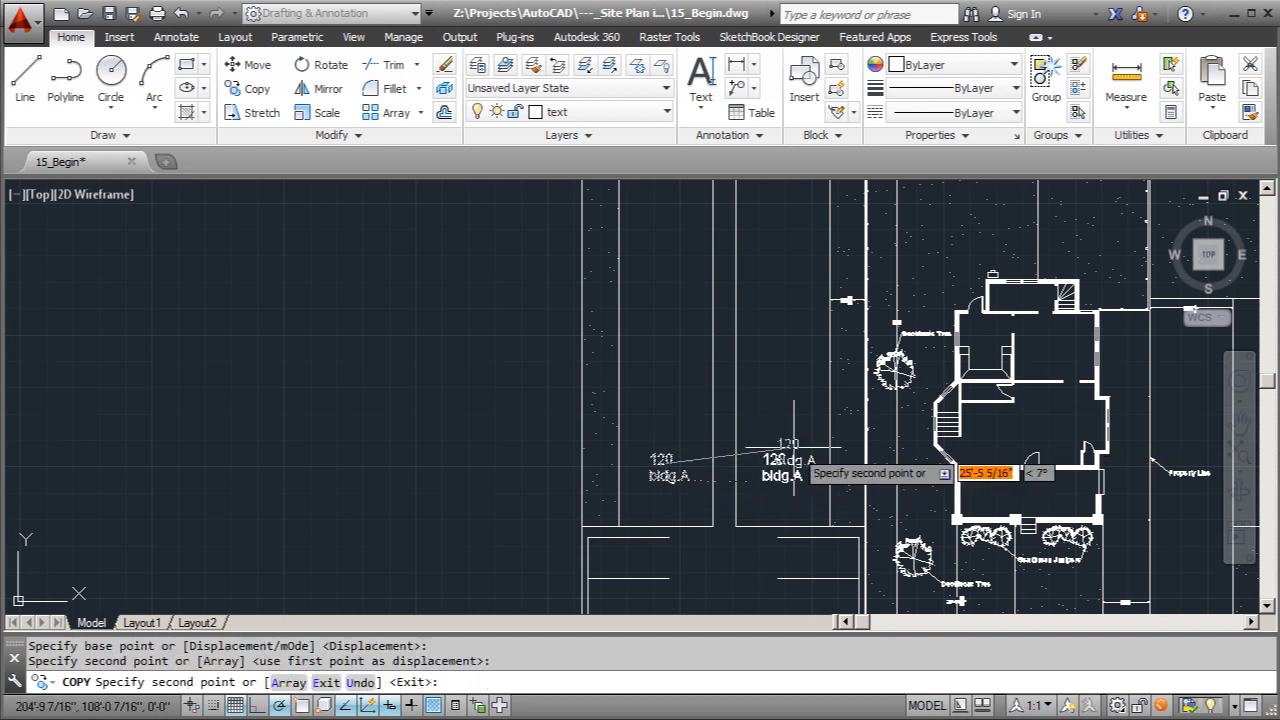
key("Escape")
- Change the second line of the copied label to "bldg.B" and end text editing
scroll(815, 500, "up", 3)
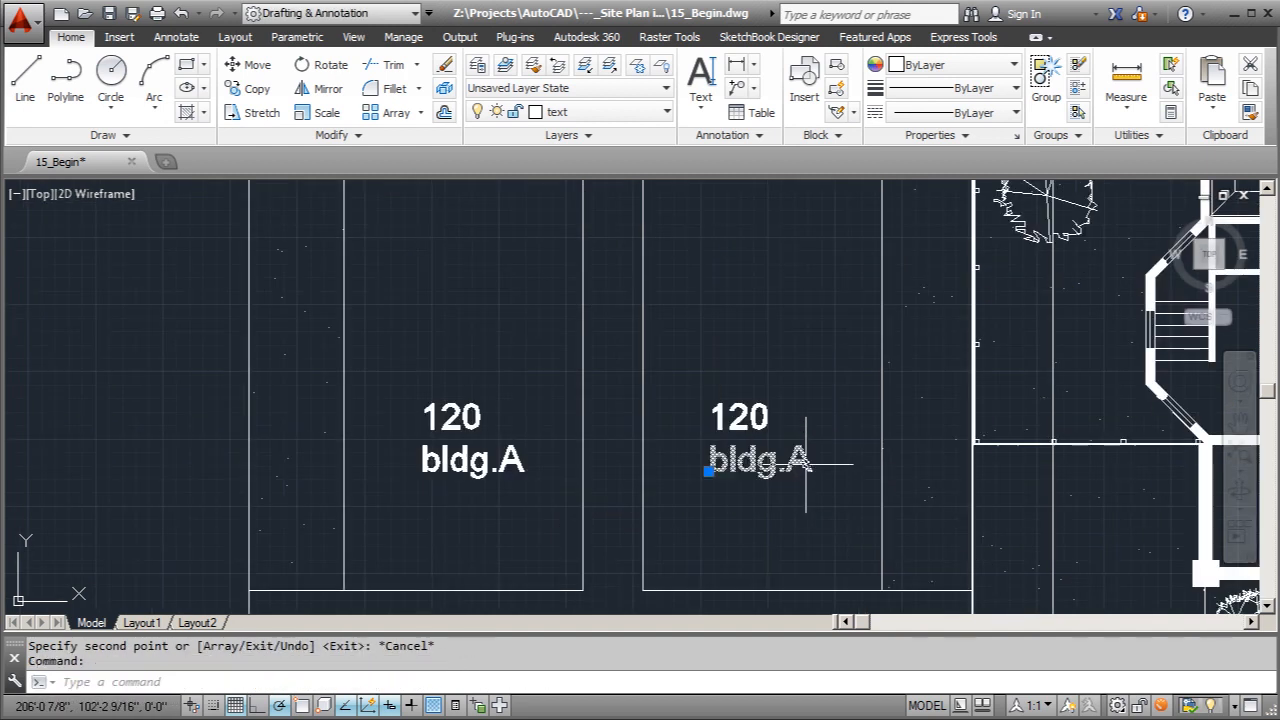
double_click(808, 466)
left_click(812, 460)
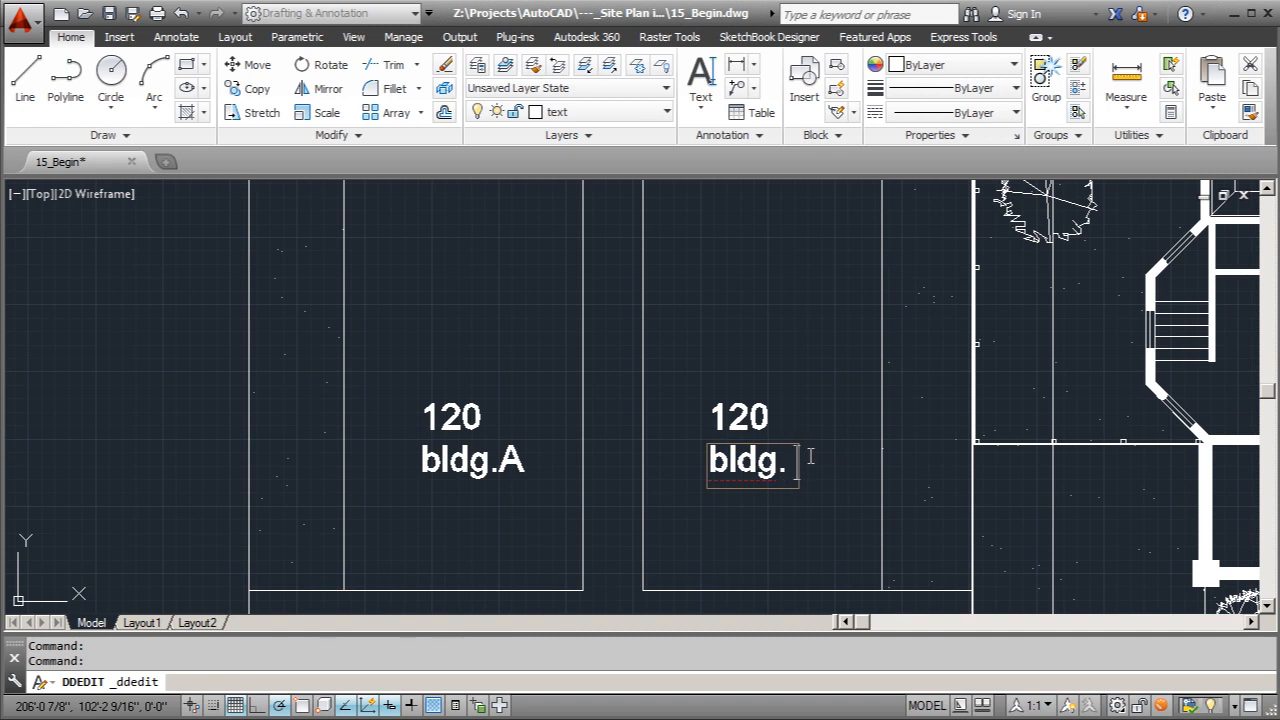
left_click(826, 383)
key("Escape")
- Copy the "120" text above "bldg.B" into the front room of the house
scroll(502, 471, "down", 2)
scroll(613, 337, "down", 2)
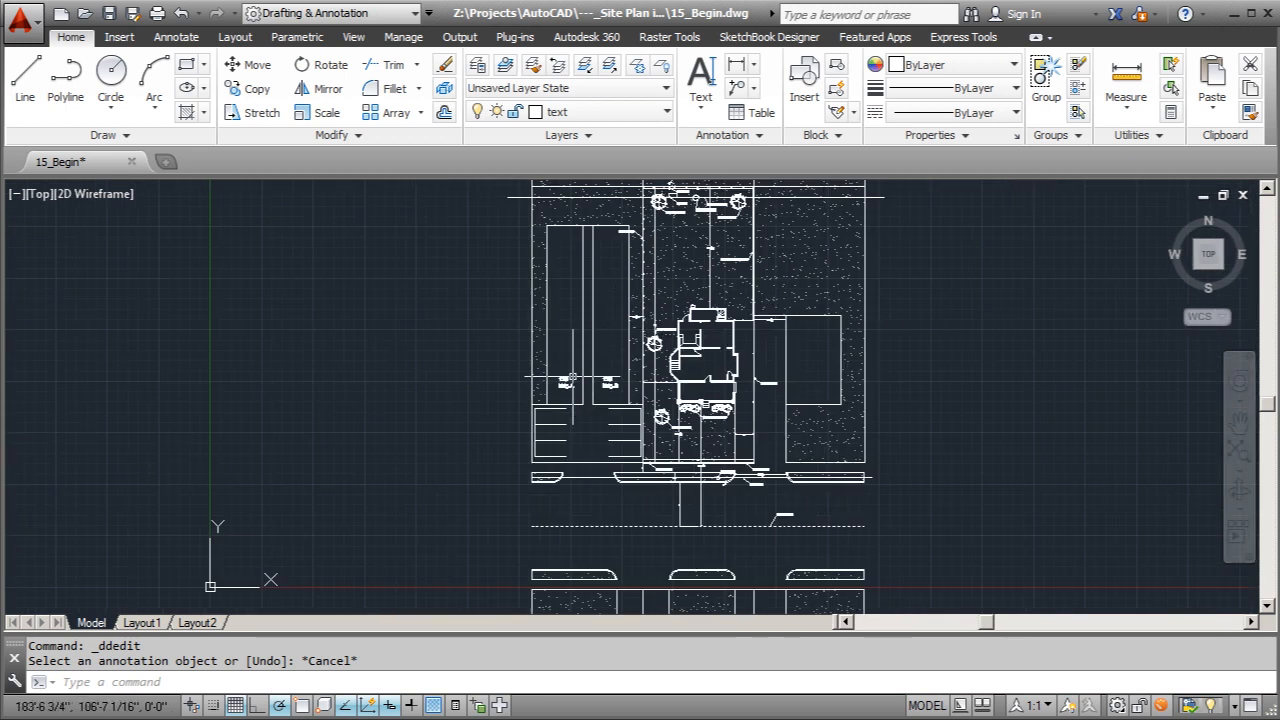
scroll(630, 388, "up", 2)
scroll(597, 408, "up", 2)
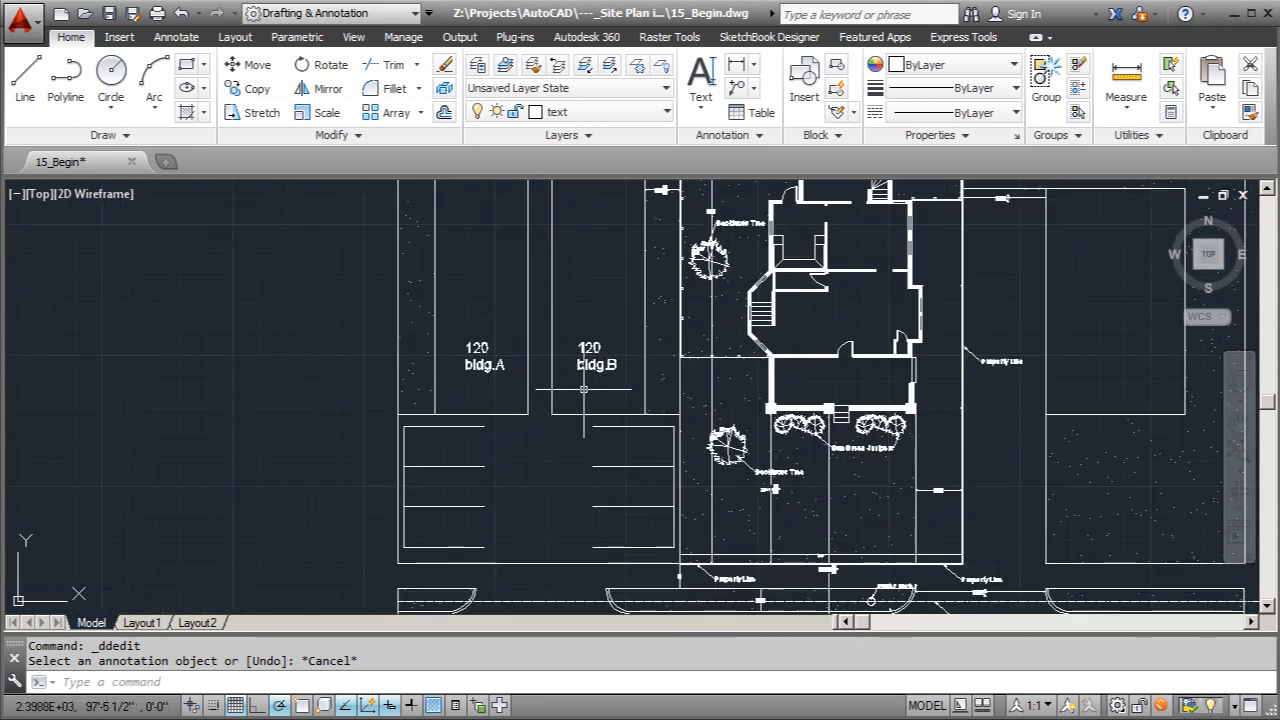
scroll(426, 370, "down", 2)
scroll(488, 362, "up", 2)
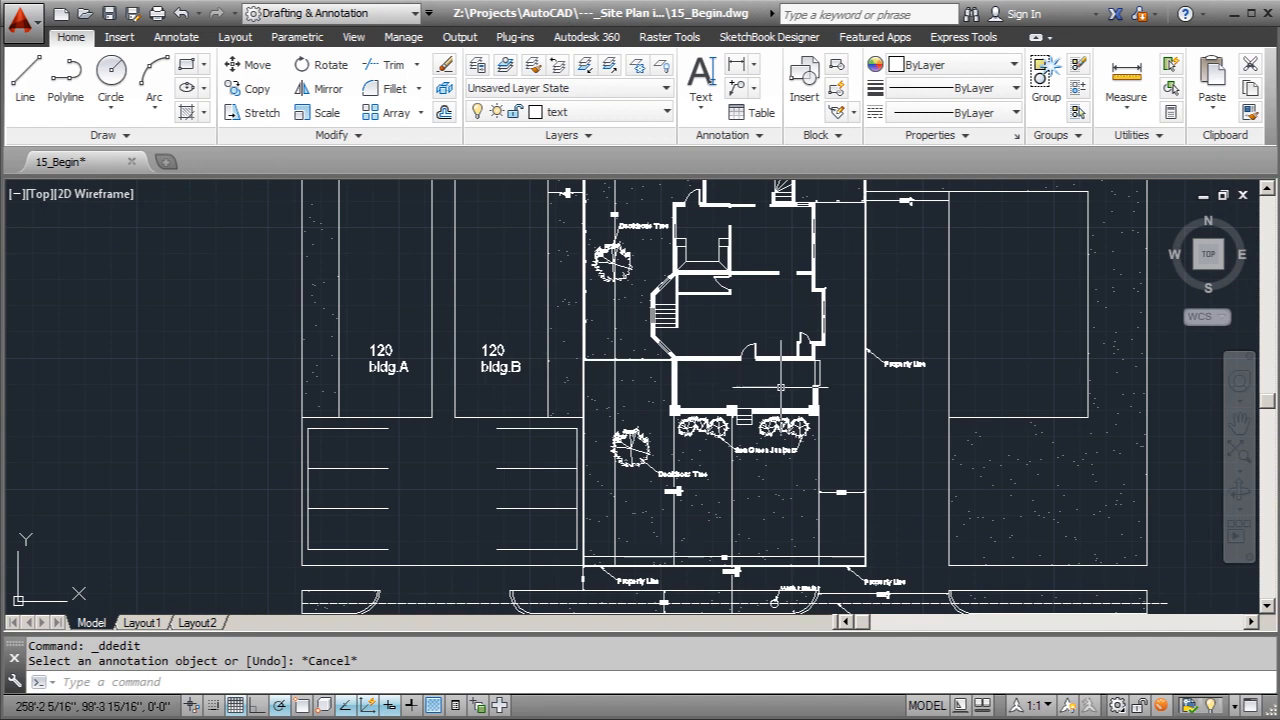
left_click(492, 352)
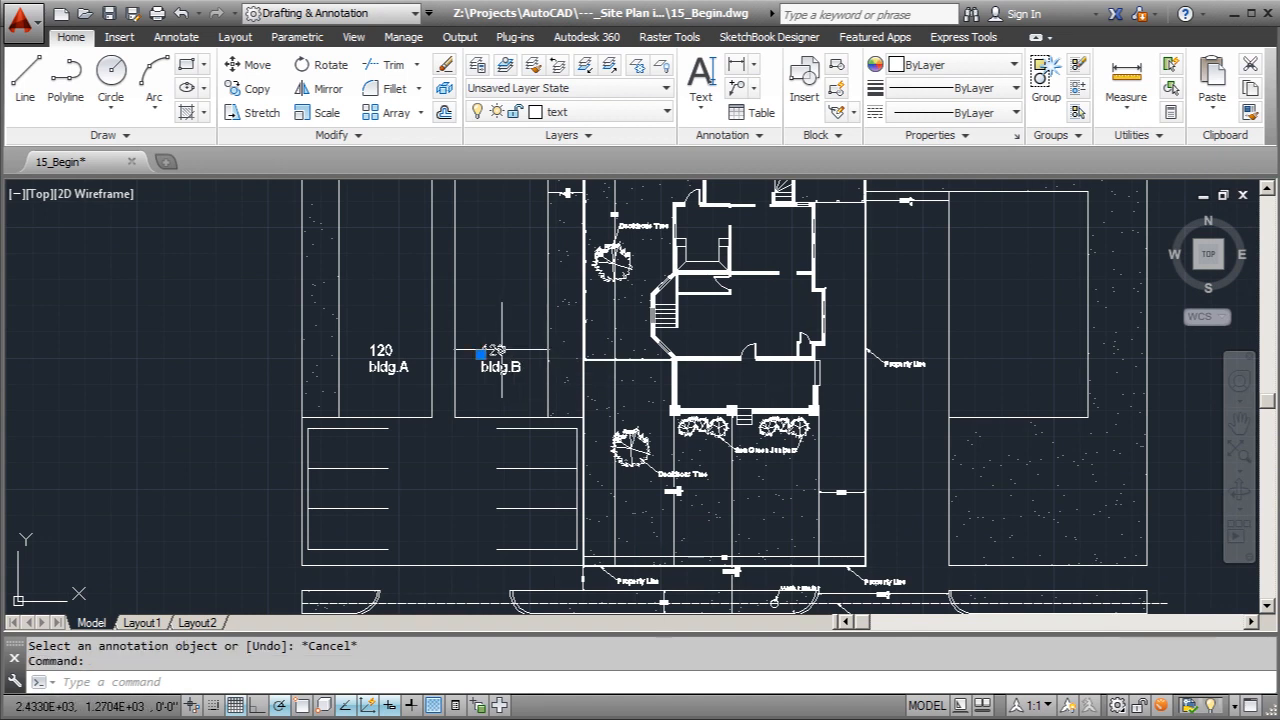
left_click(250, 88)
left_click(489, 348)
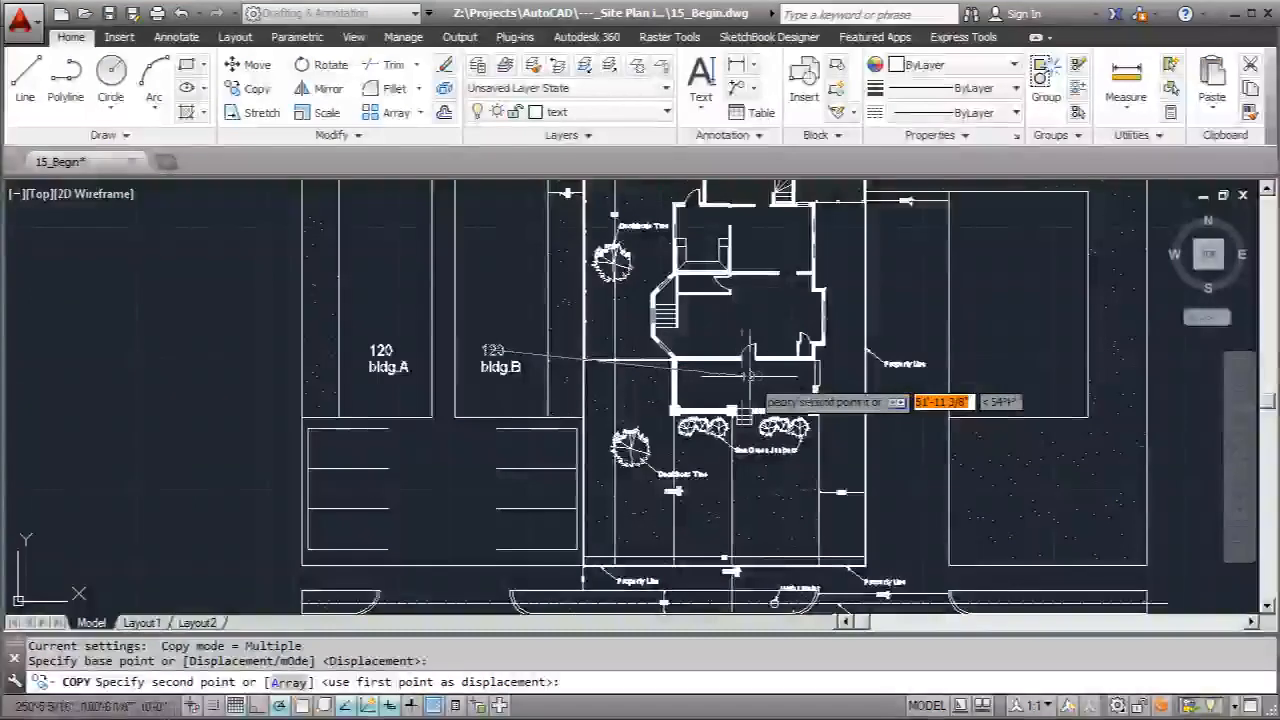
left_click(699, 376)
key("Escape")
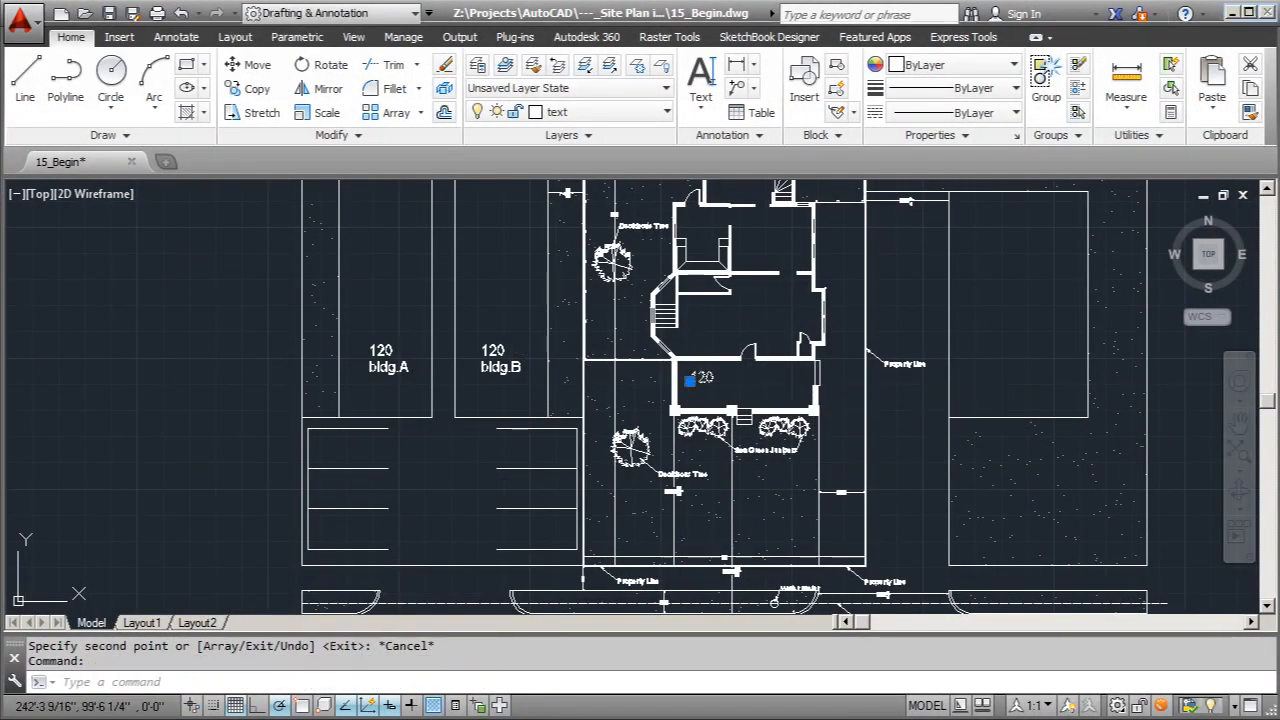
- Extend the copied "120" text in the house's front room to the full street address, keeping its position
double_click(705, 380)
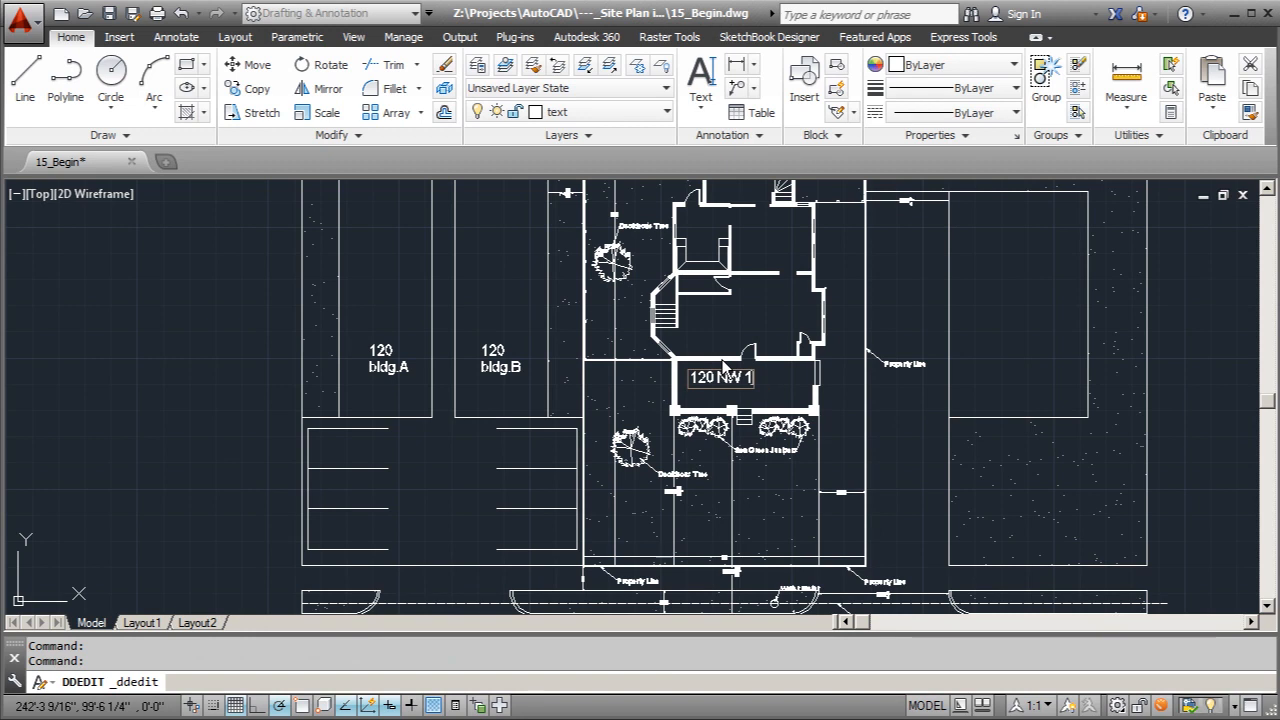
key("Return")
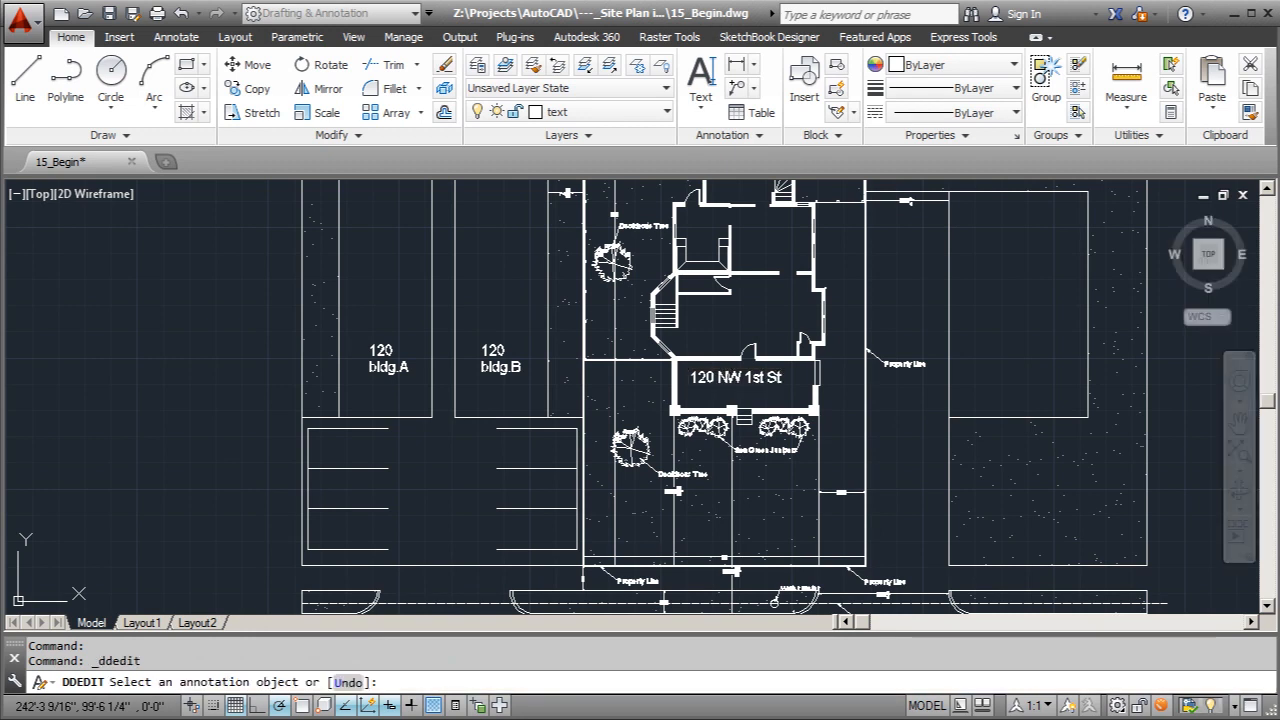
key("Escape")
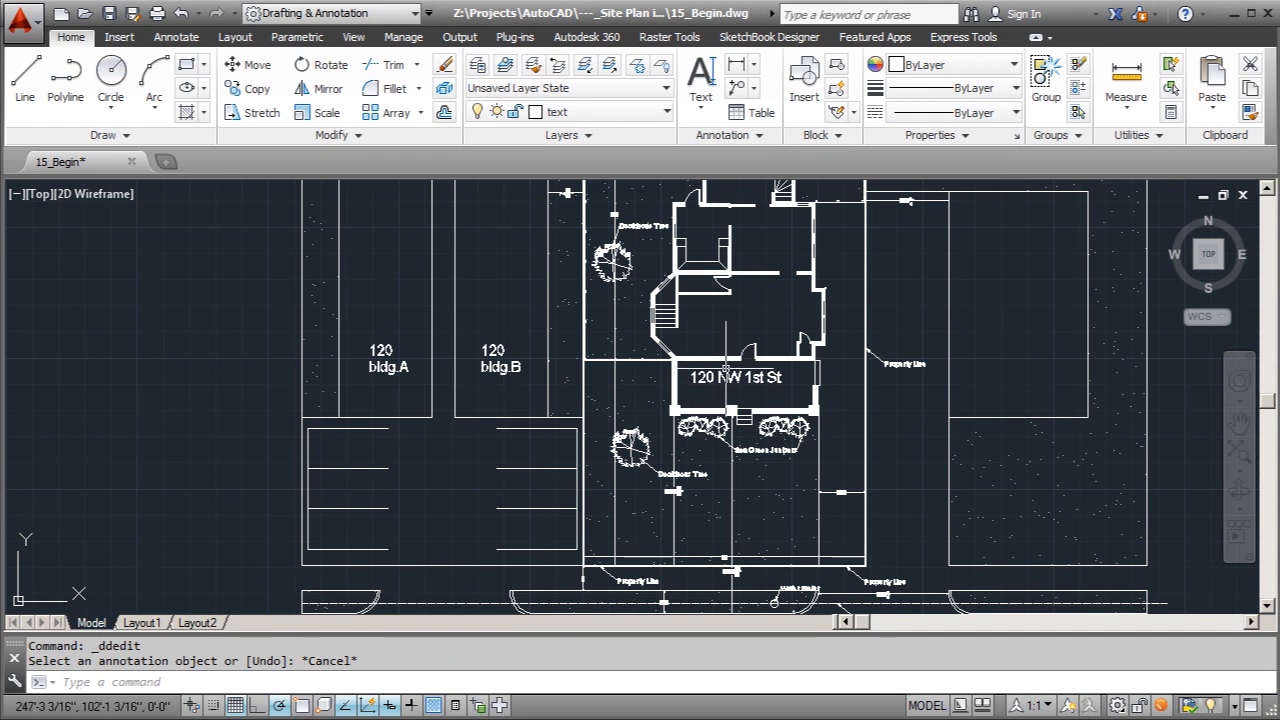
left_click(689, 380)
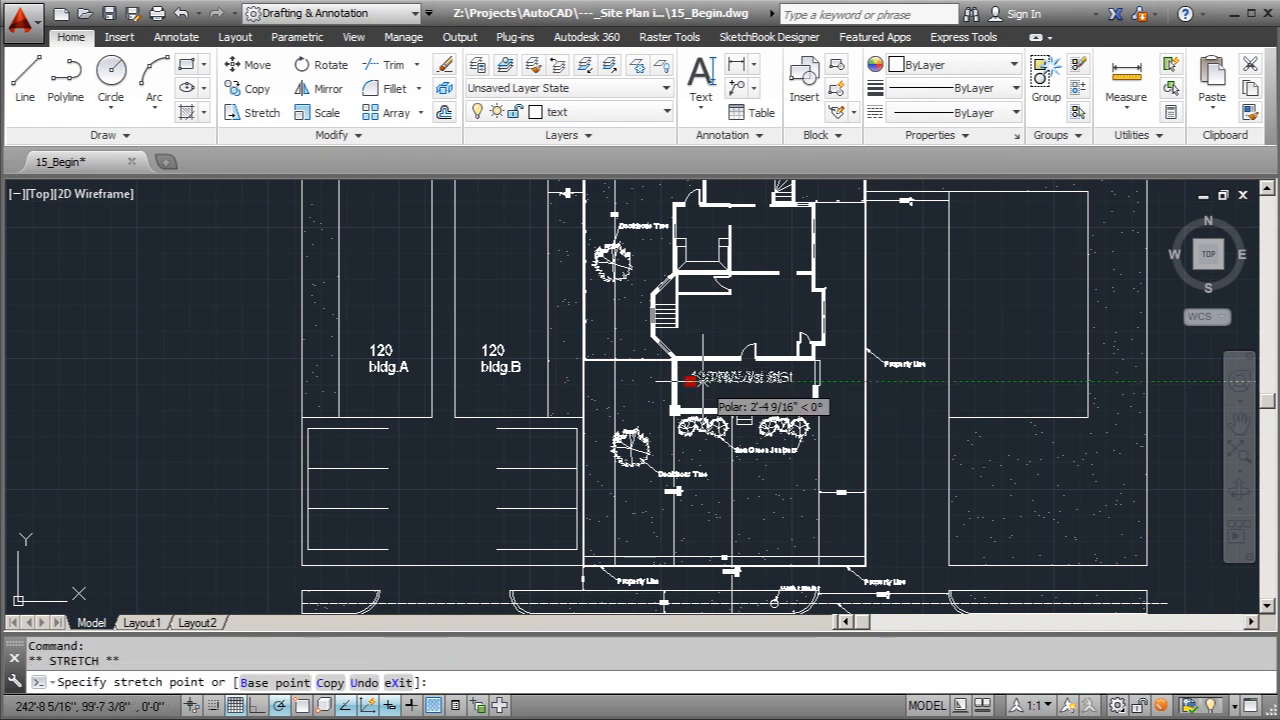
key("Escape")
- Copy the "120" text above "bldg.B" into the lower part of the building east of the house
scroll(704, 380, "down", 3)
scroll(808, 396, "up", 3)
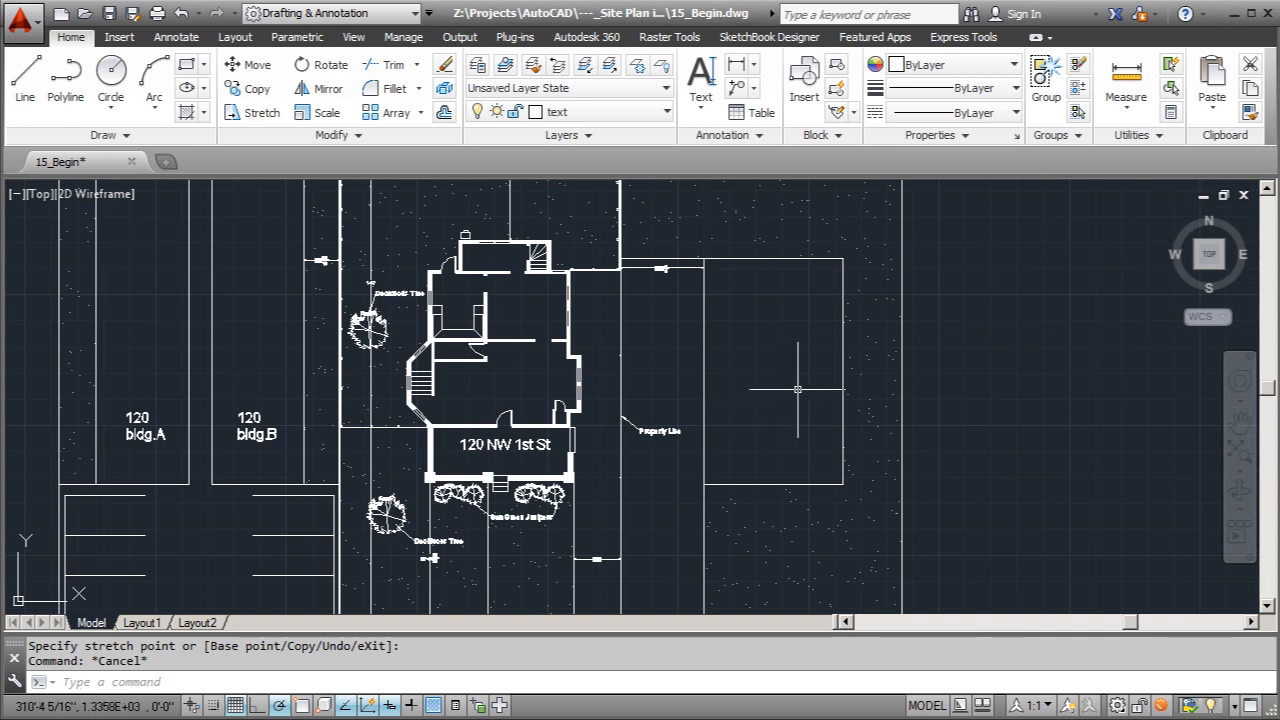
left_click(250, 419)
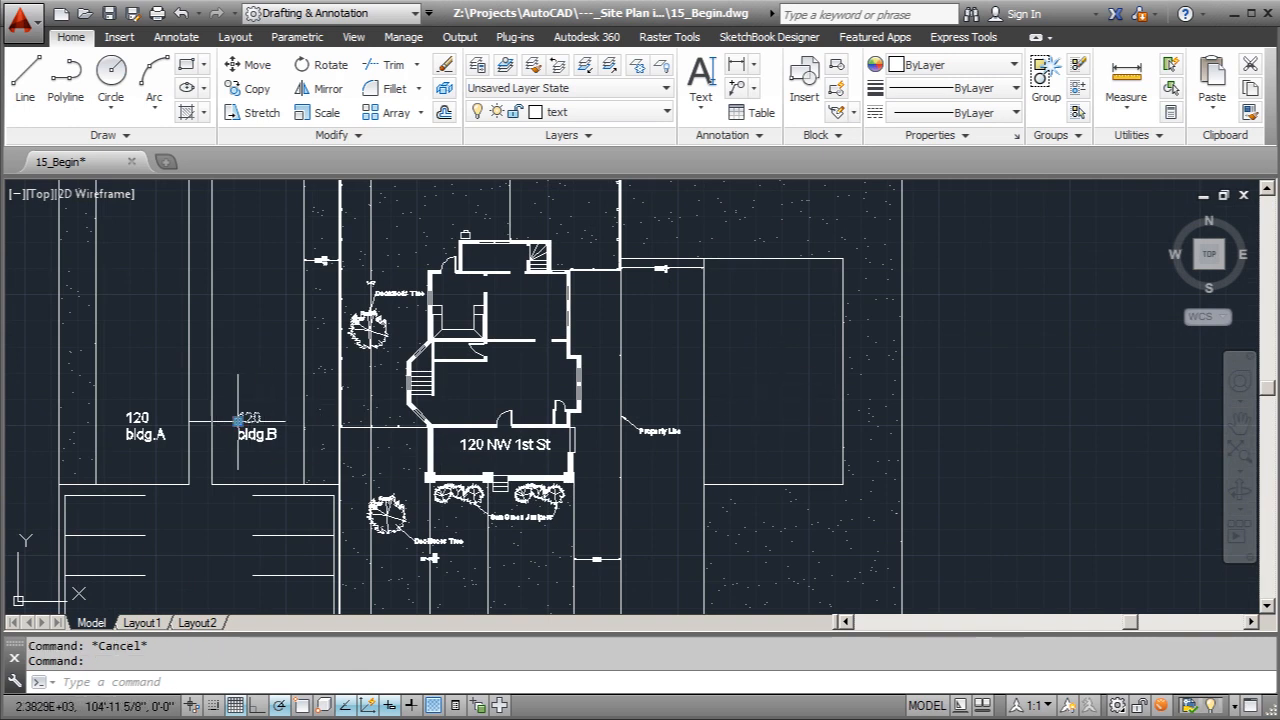
left_click(248, 88)
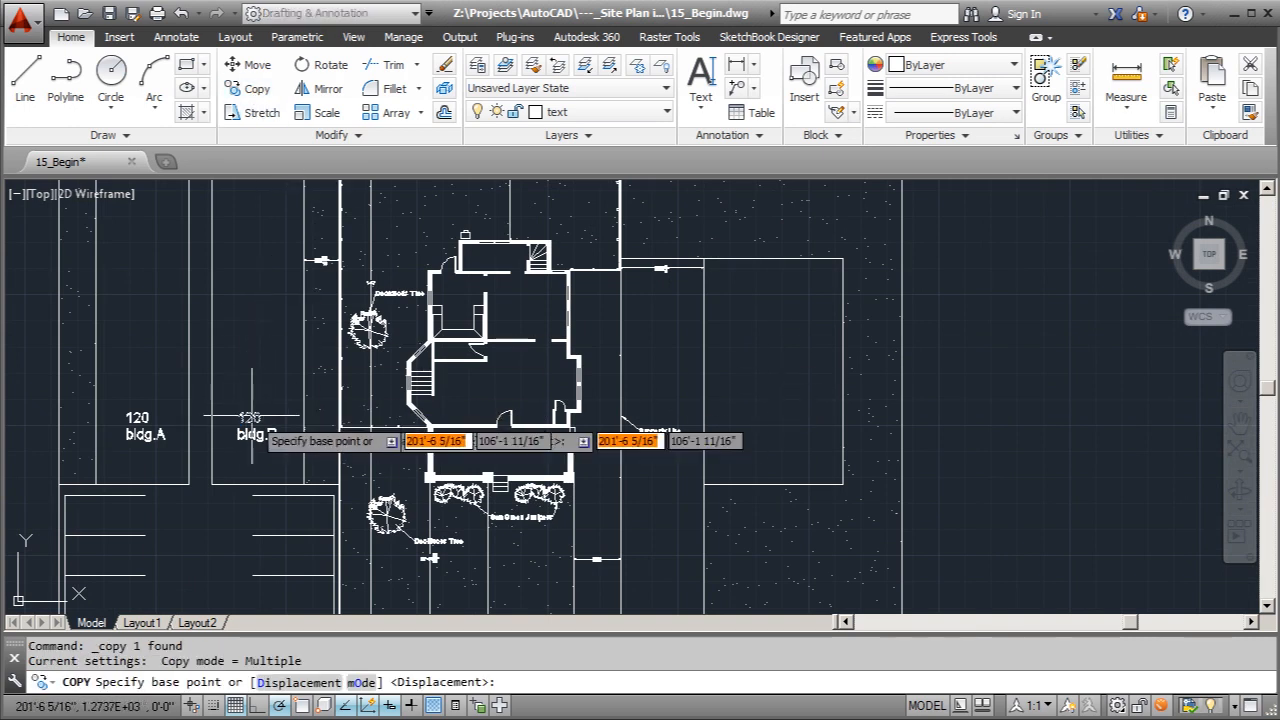
left_click(242, 420)
left_click(772, 418)
key("Escape")
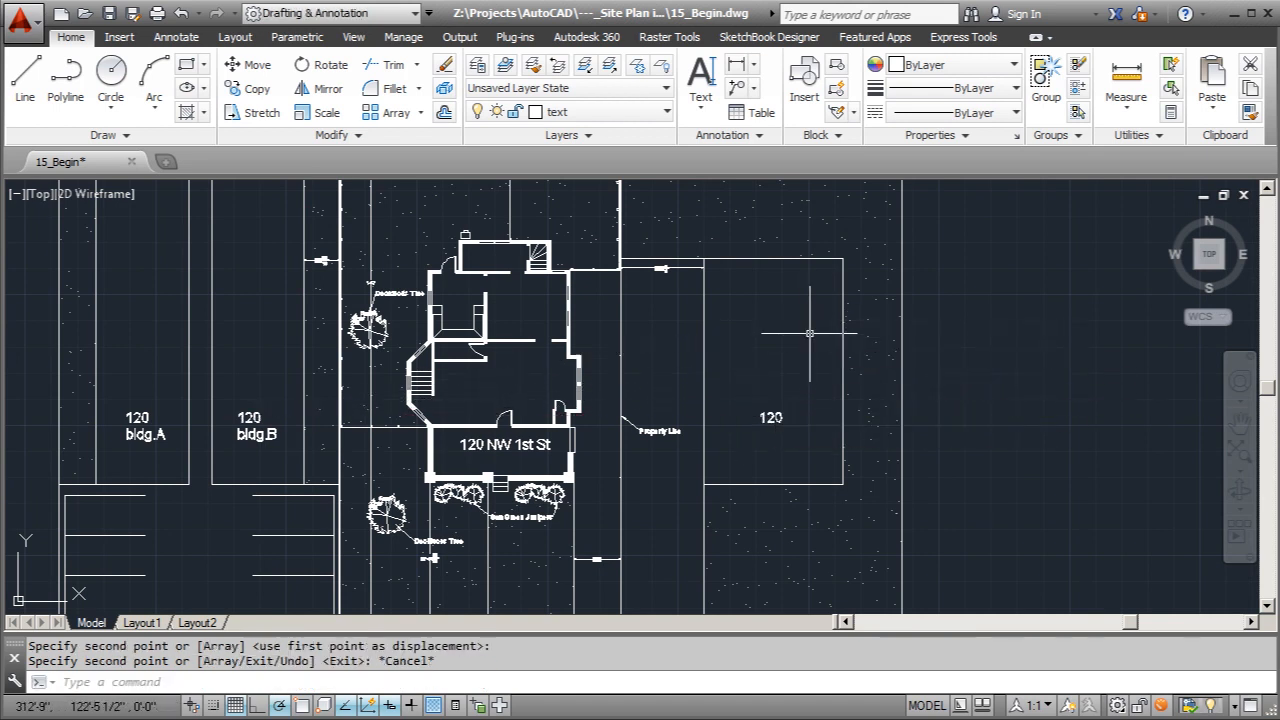
left_click(775, 417)
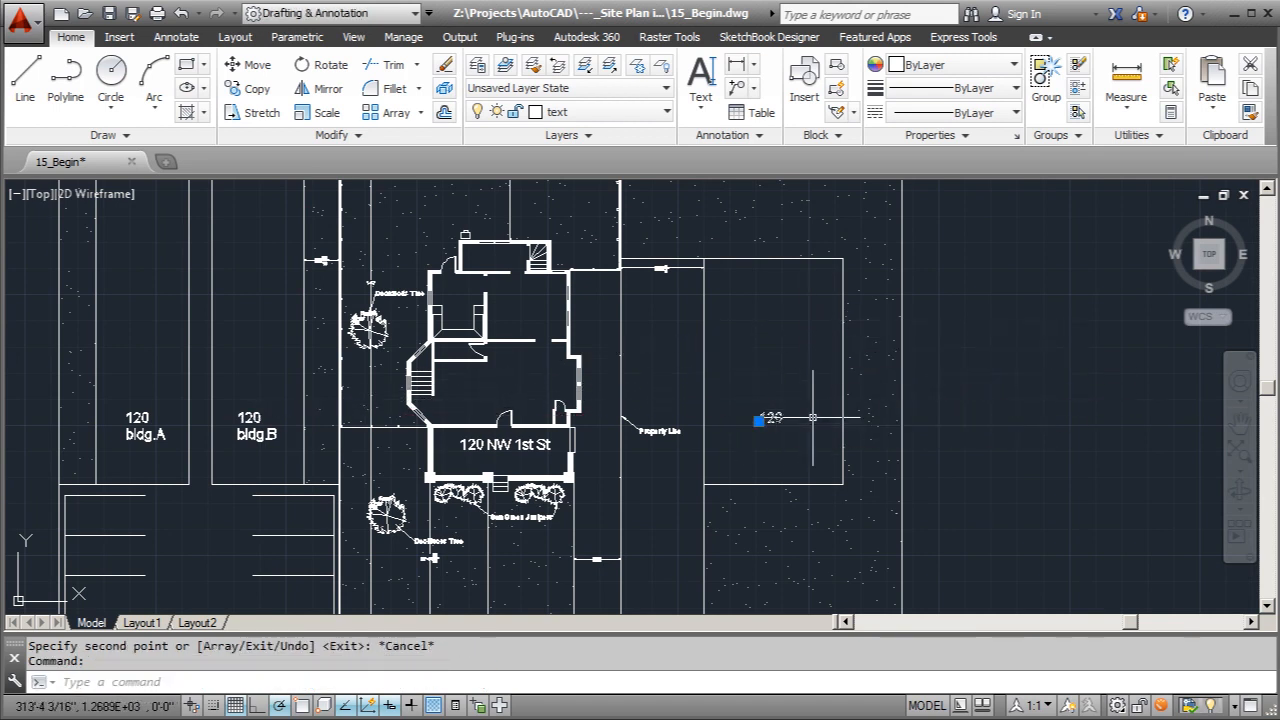
double_click(772, 420)
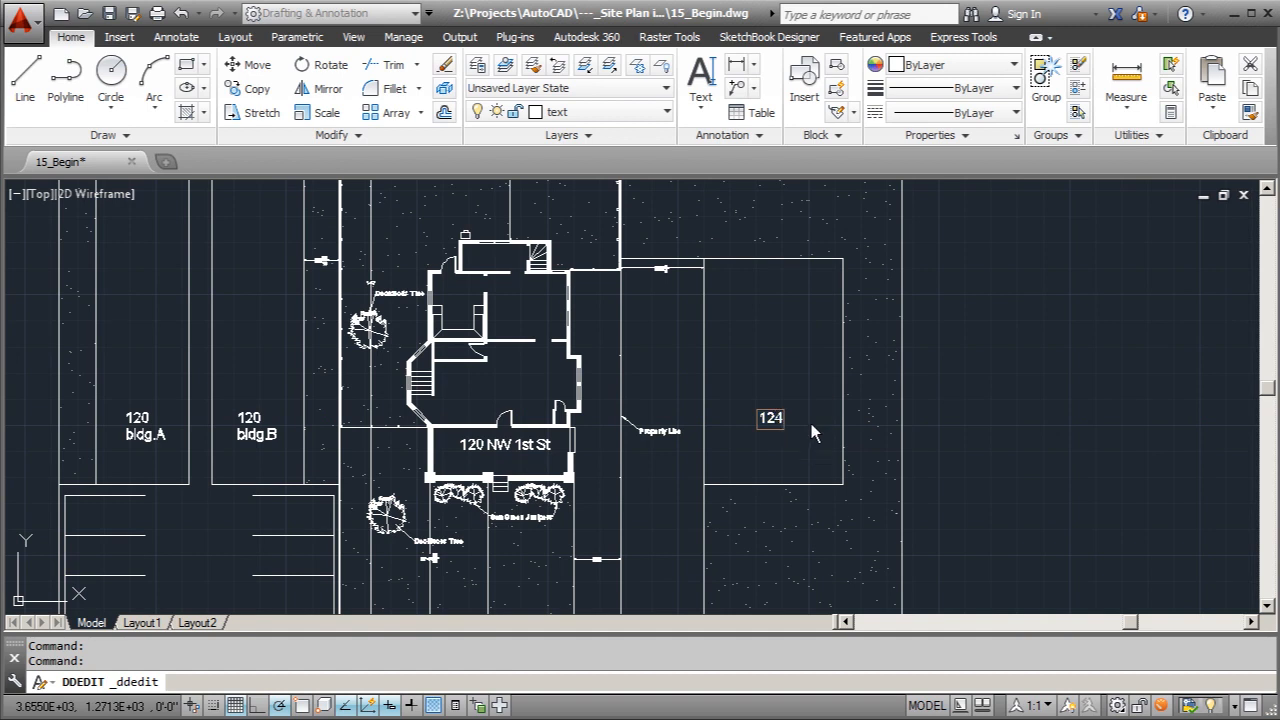
key("Escape")
key("Escape")
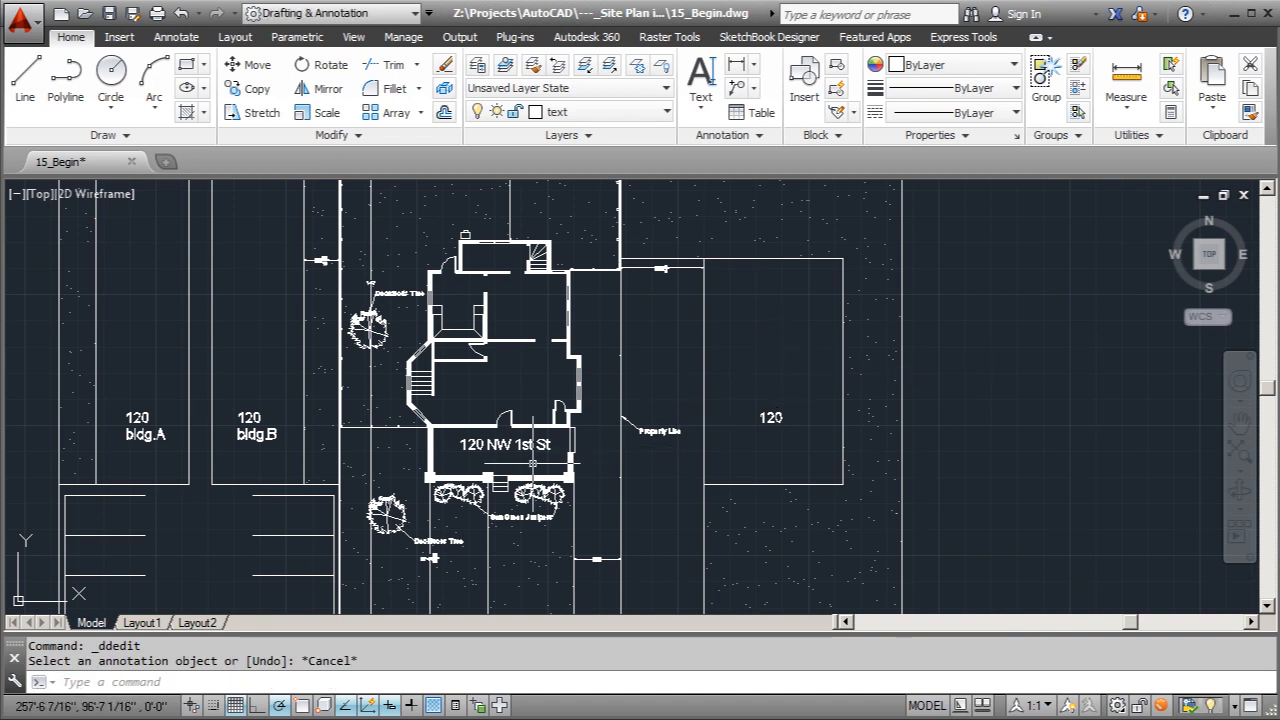
- Change the east building's label to "124" and the house number in the house's address label to "122"
left_click(768, 418)
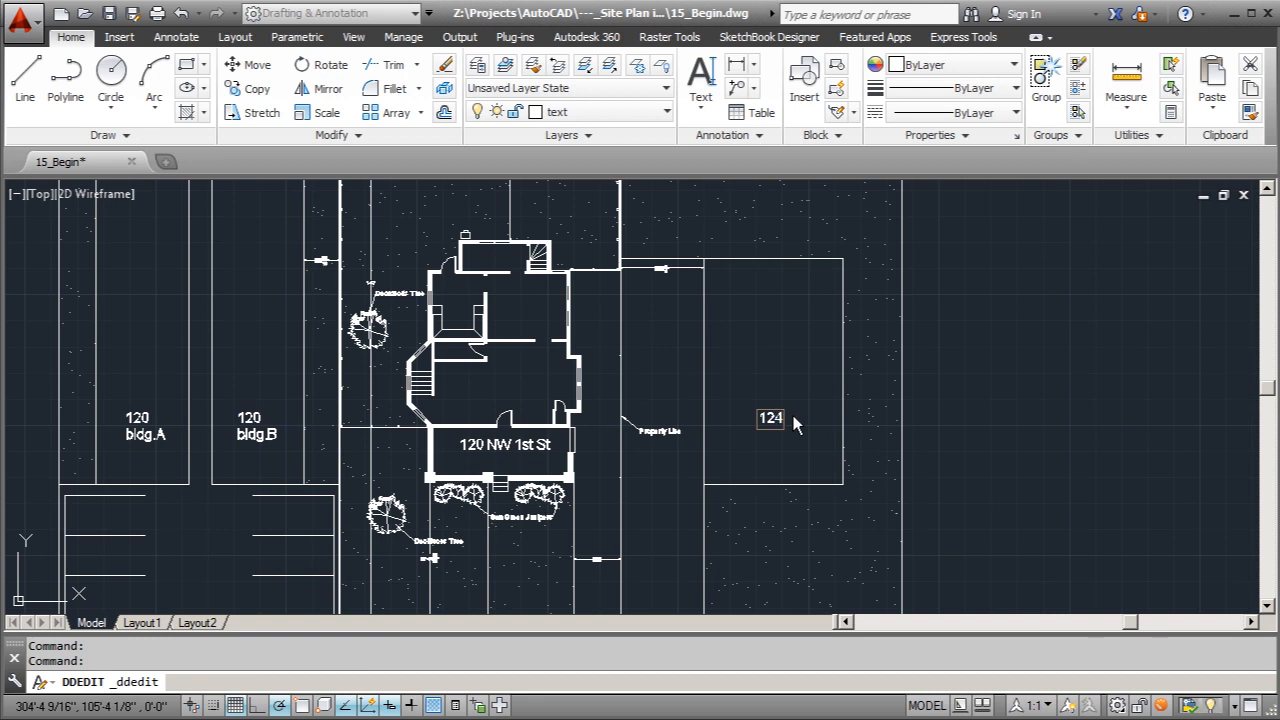
key("Escape")
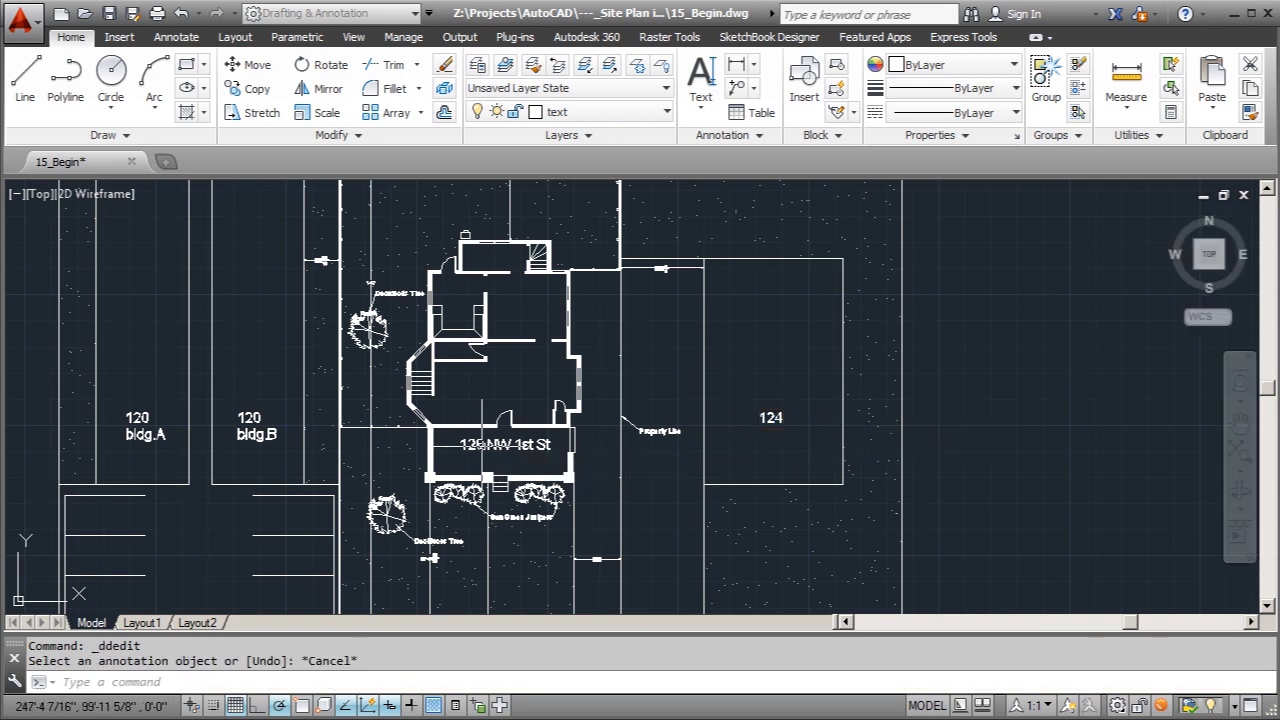
double_click(483, 453)
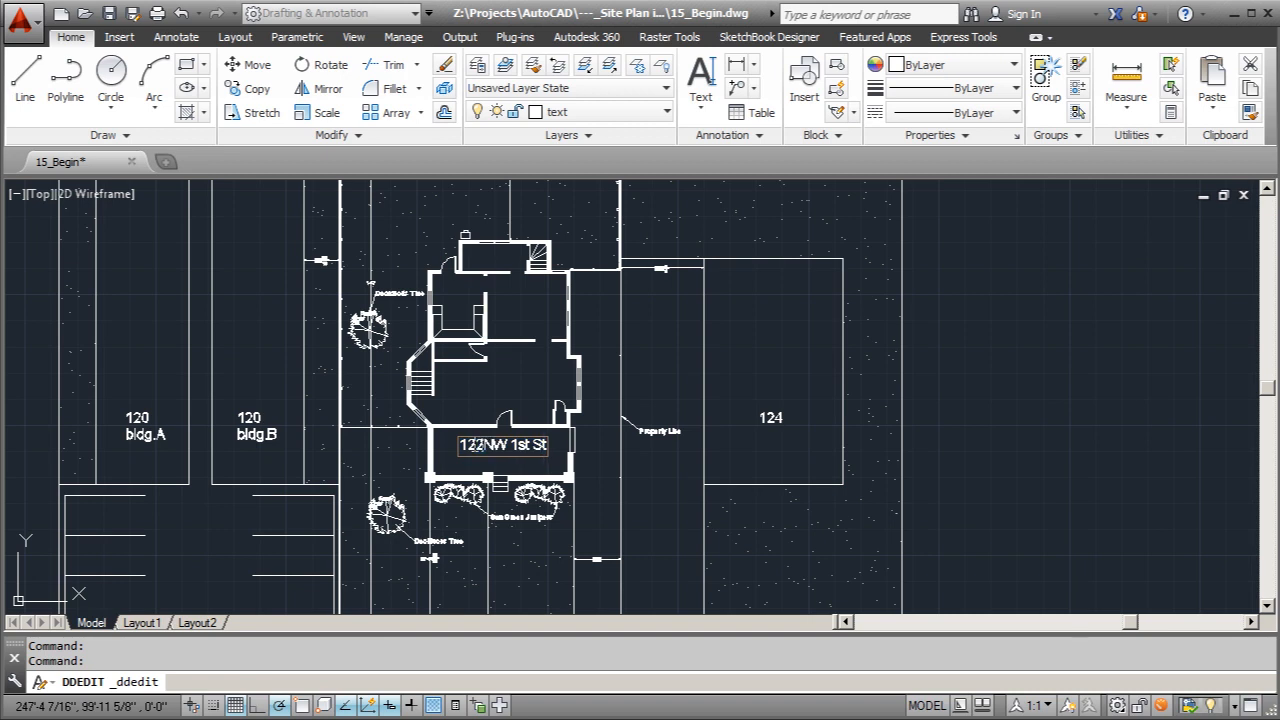
key("Return")
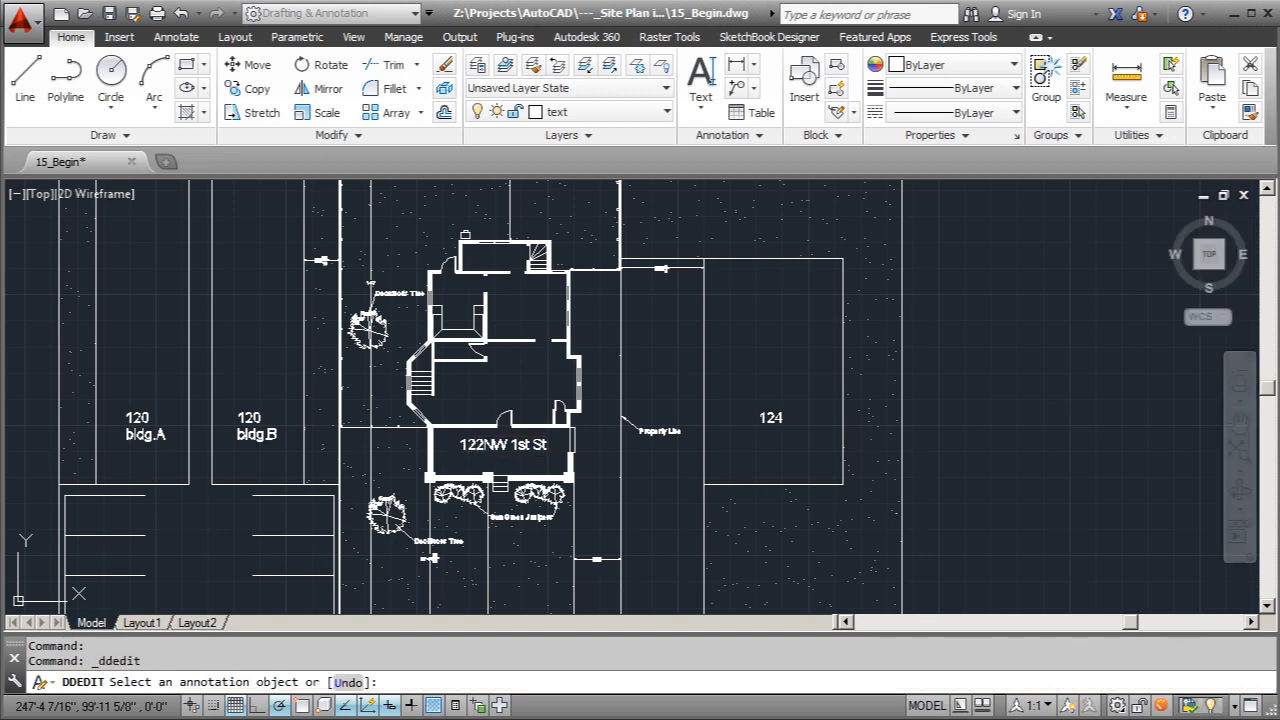
key("Escape")
- Move the house's address label straight up from the front room into the large room behind it
scroll(543, 445, "down", 2)
scroll(485, 424, "up", 5)
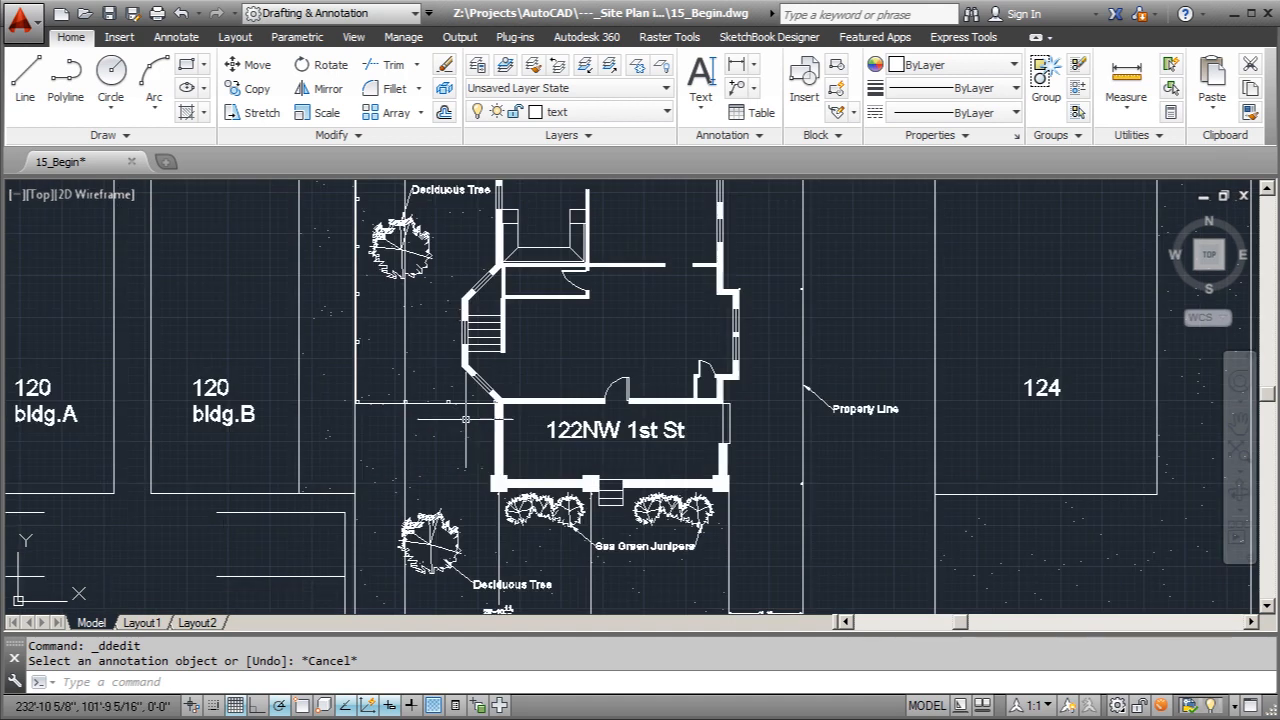
scroll(551, 381, "down", 3)
left_click(580, 408)
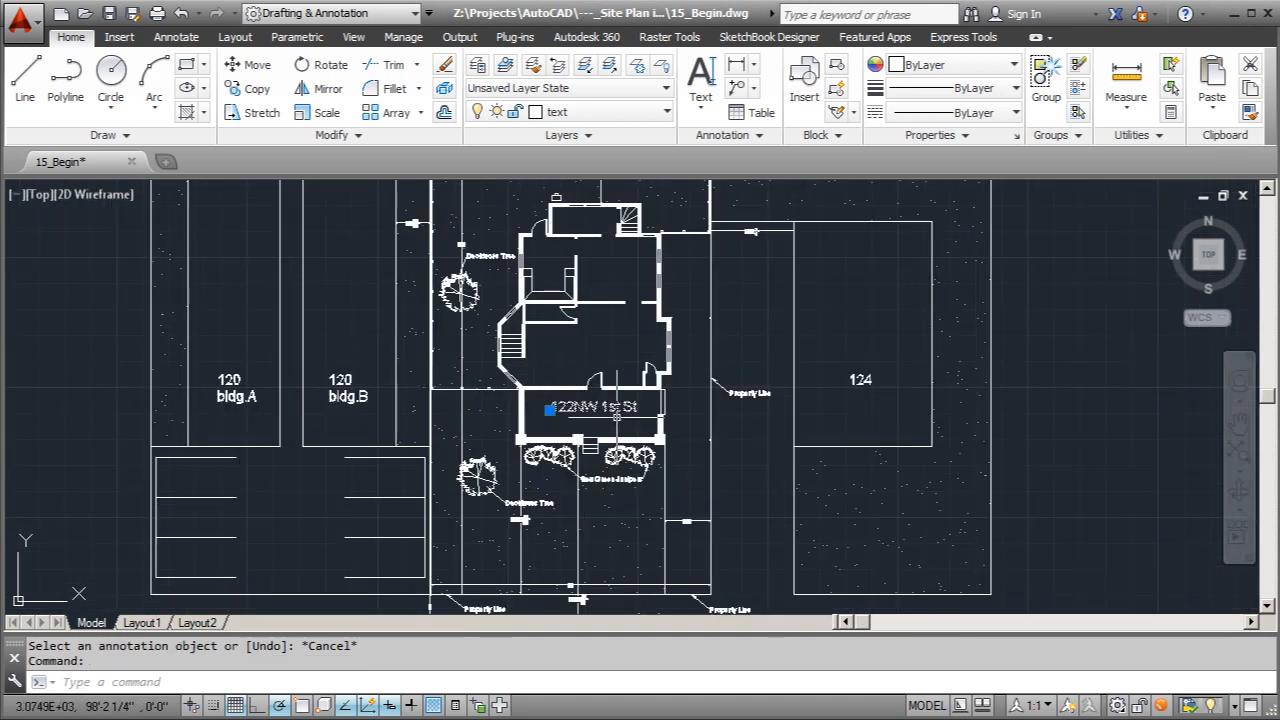
left_click(550, 408)
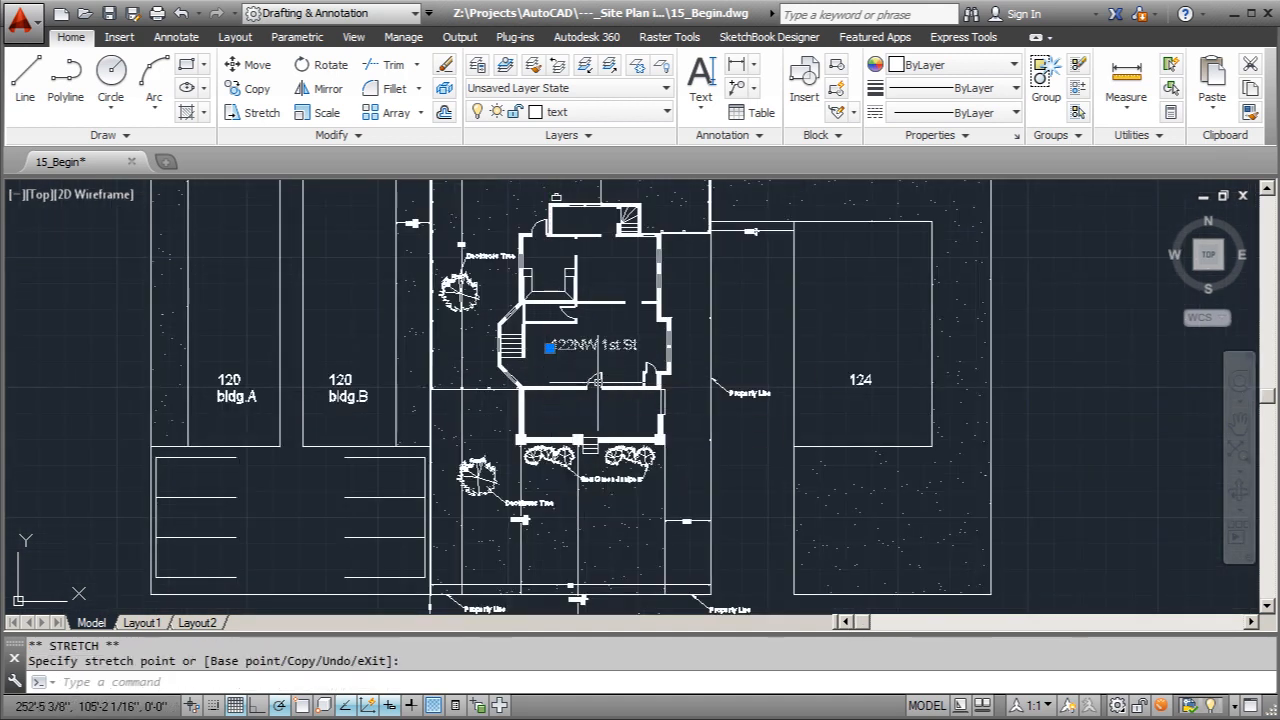
left_click(551, 345)
key("Escape")
- Draw a circle of about 3'-6" radius in the empty area east of the site plan, near the sidewalk level
scroll(528, 415, "down", 2)
scroll(552, 296, "down", 2)
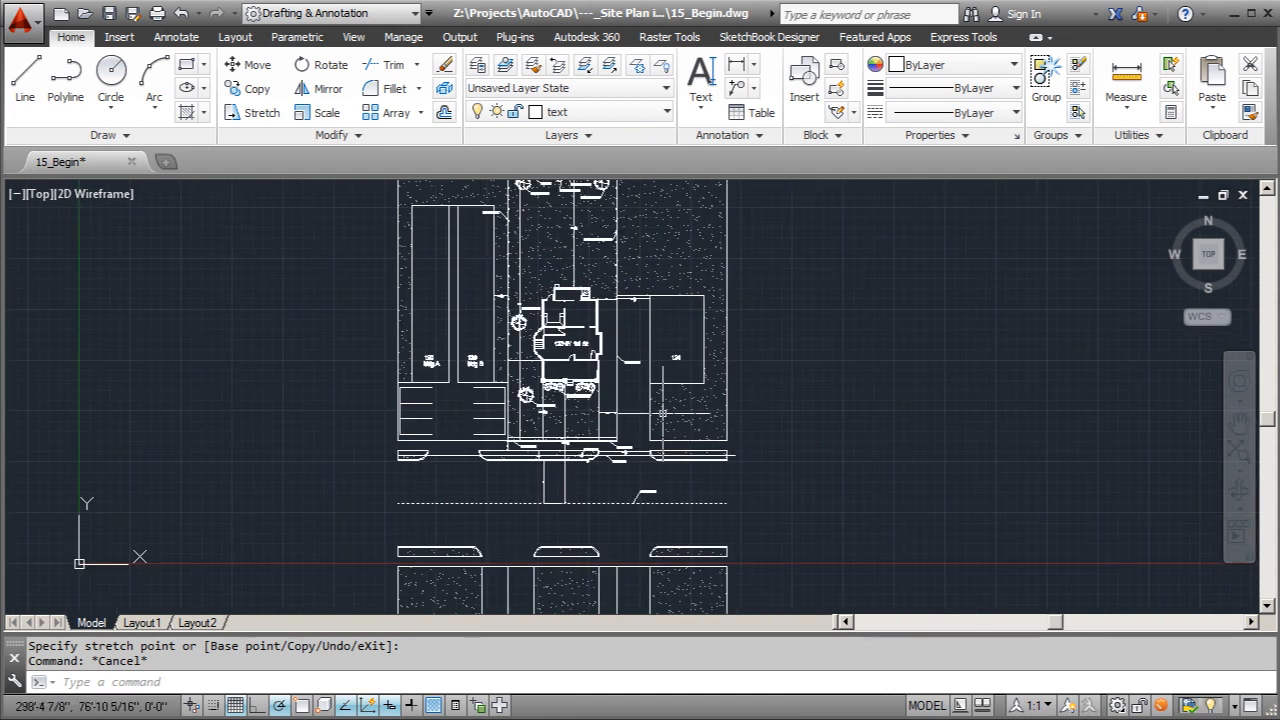
scroll(706, 513, "down", 2)
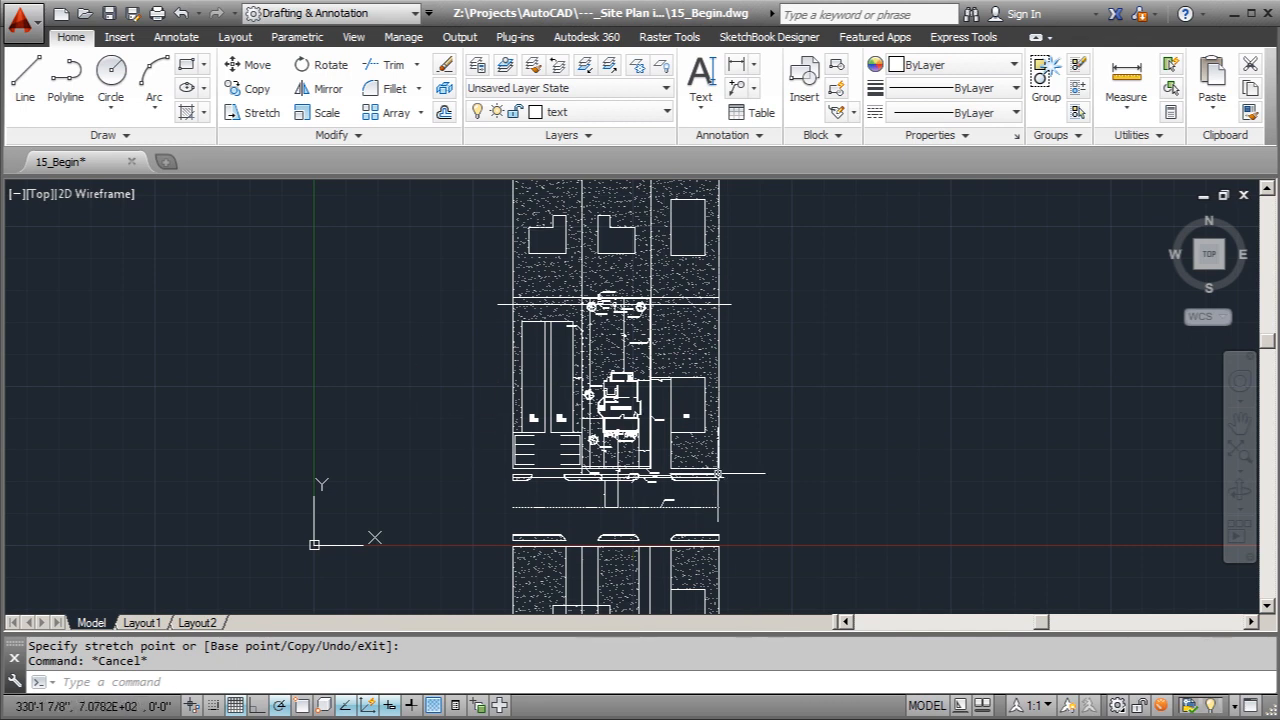
scroll(614, 303, "up", 3)
scroll(634, 309, "down", 1)
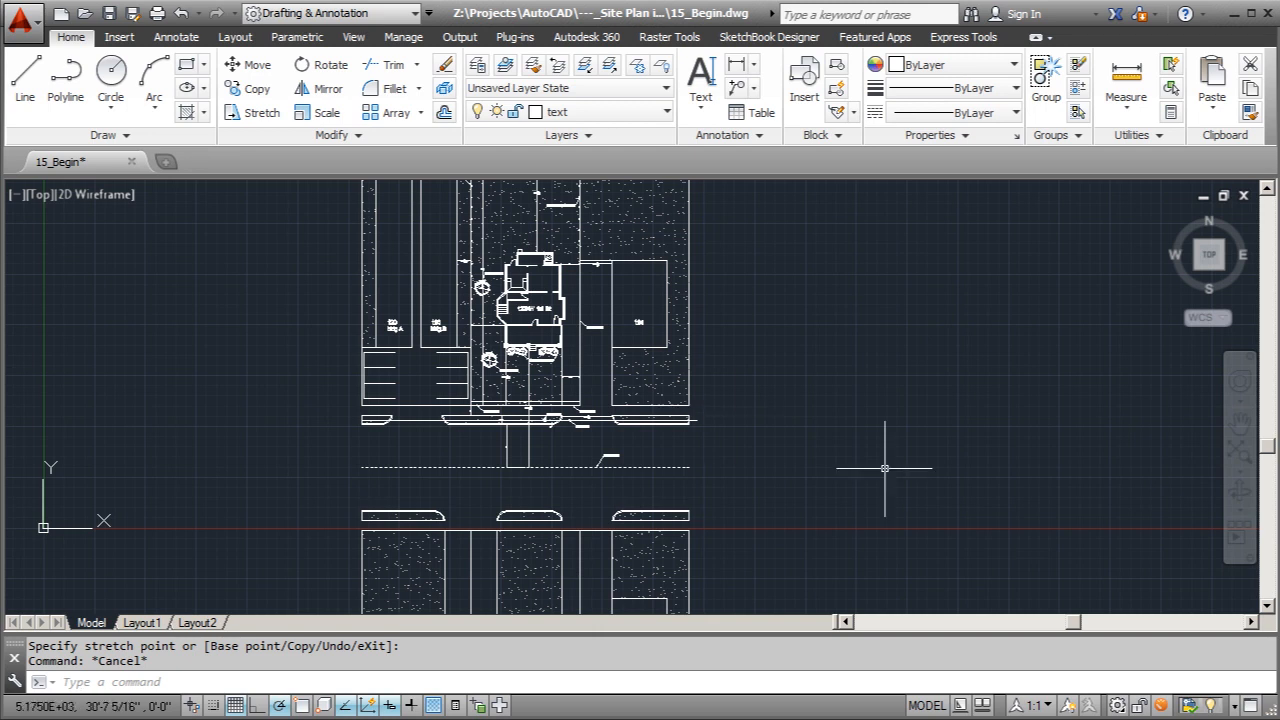
left_click(111, 70)
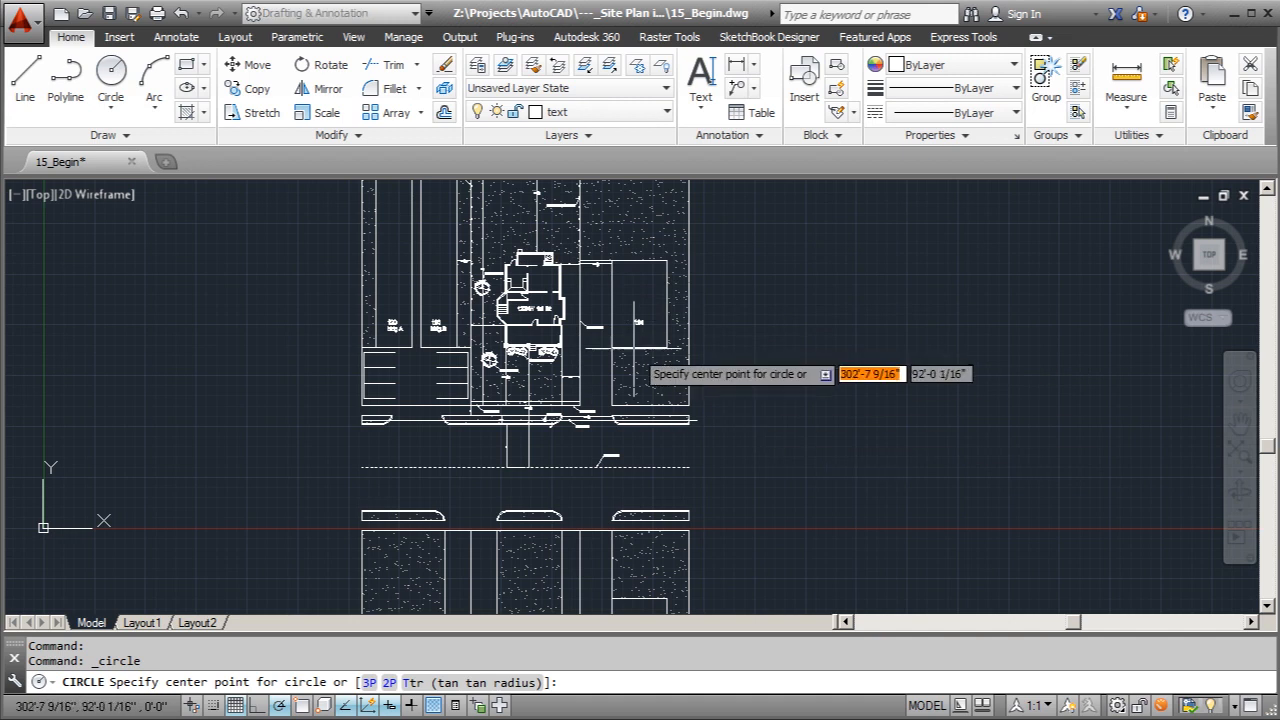
scroll(571, 495, "down", 2)
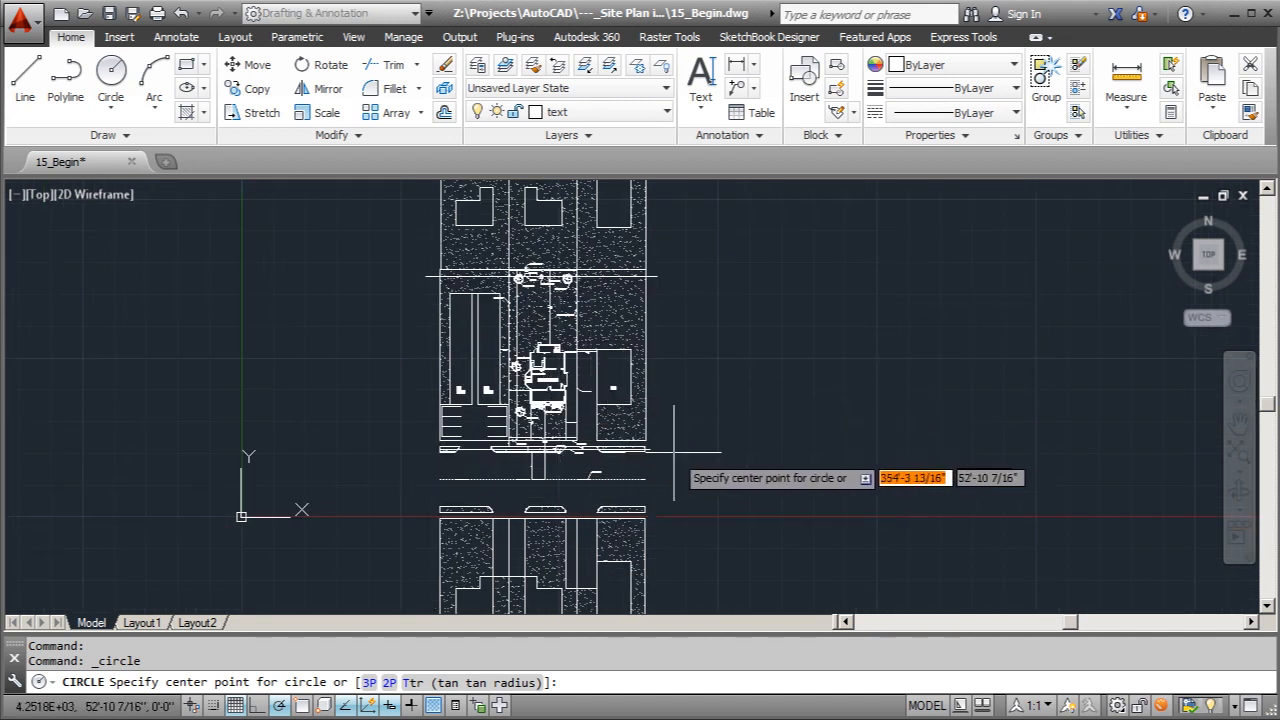
scroll(688, 456, "up", 4)
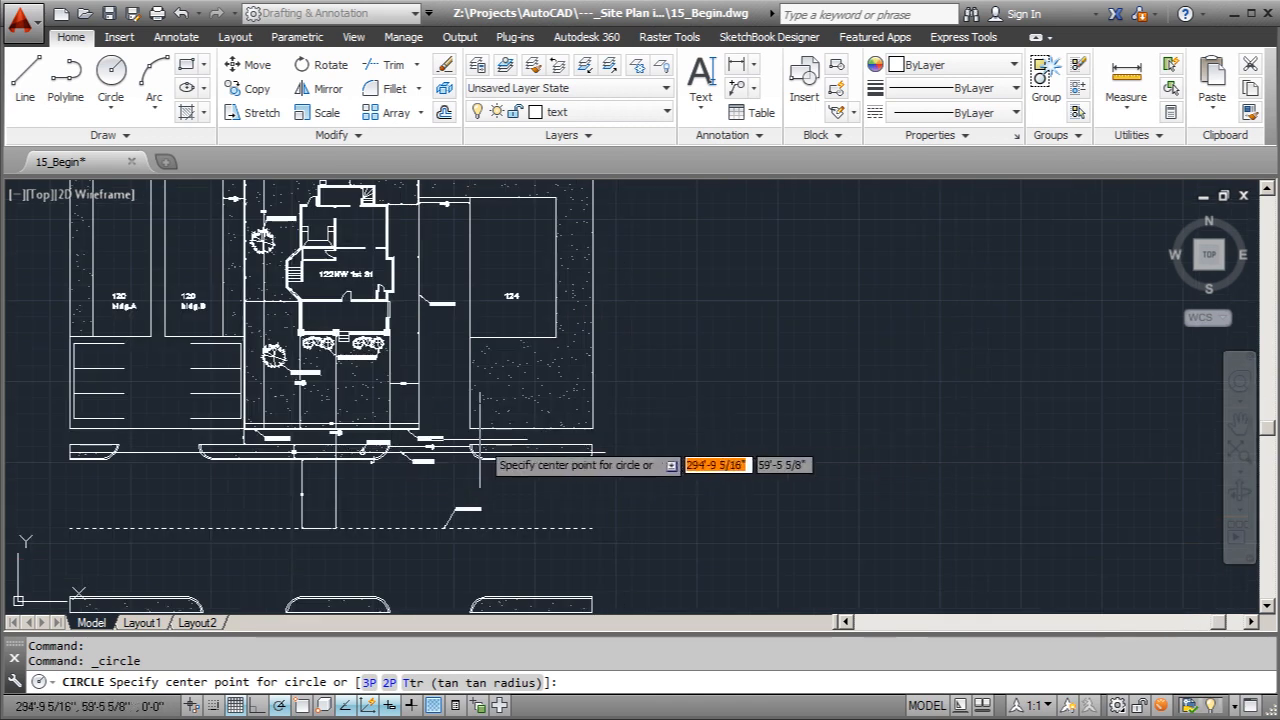
left_click(676, 438)
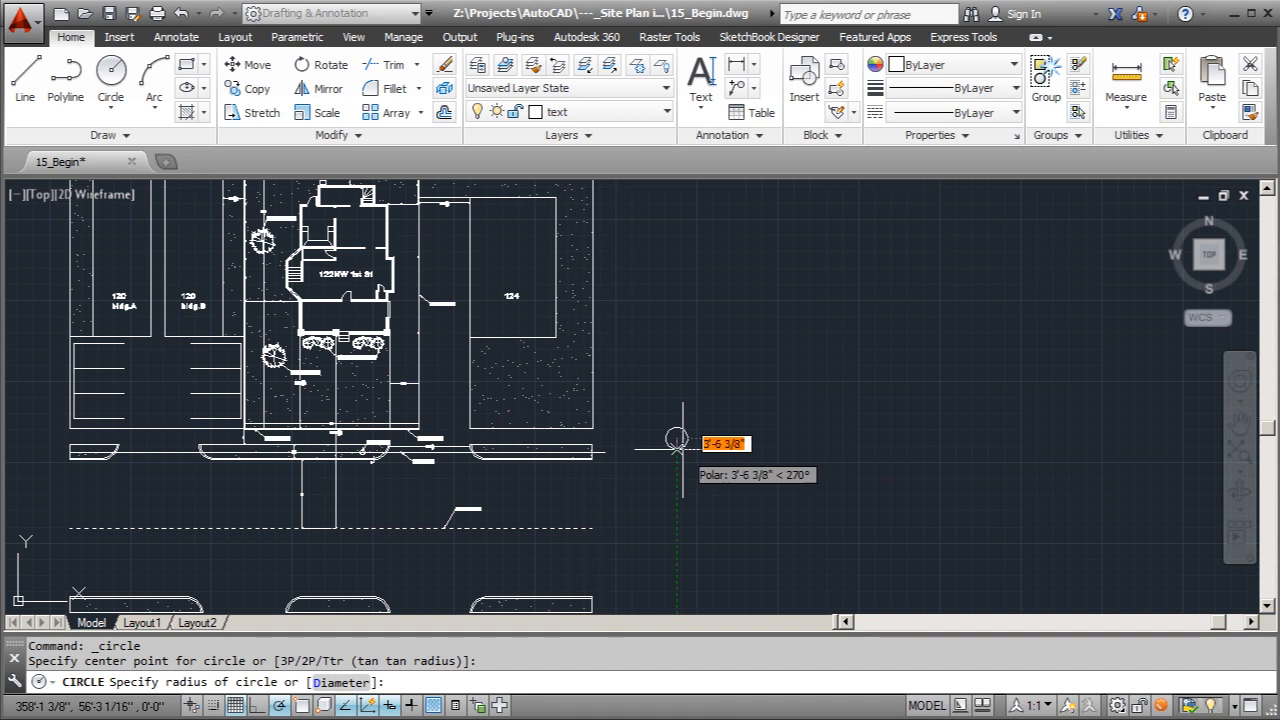
left_click(681, 447)
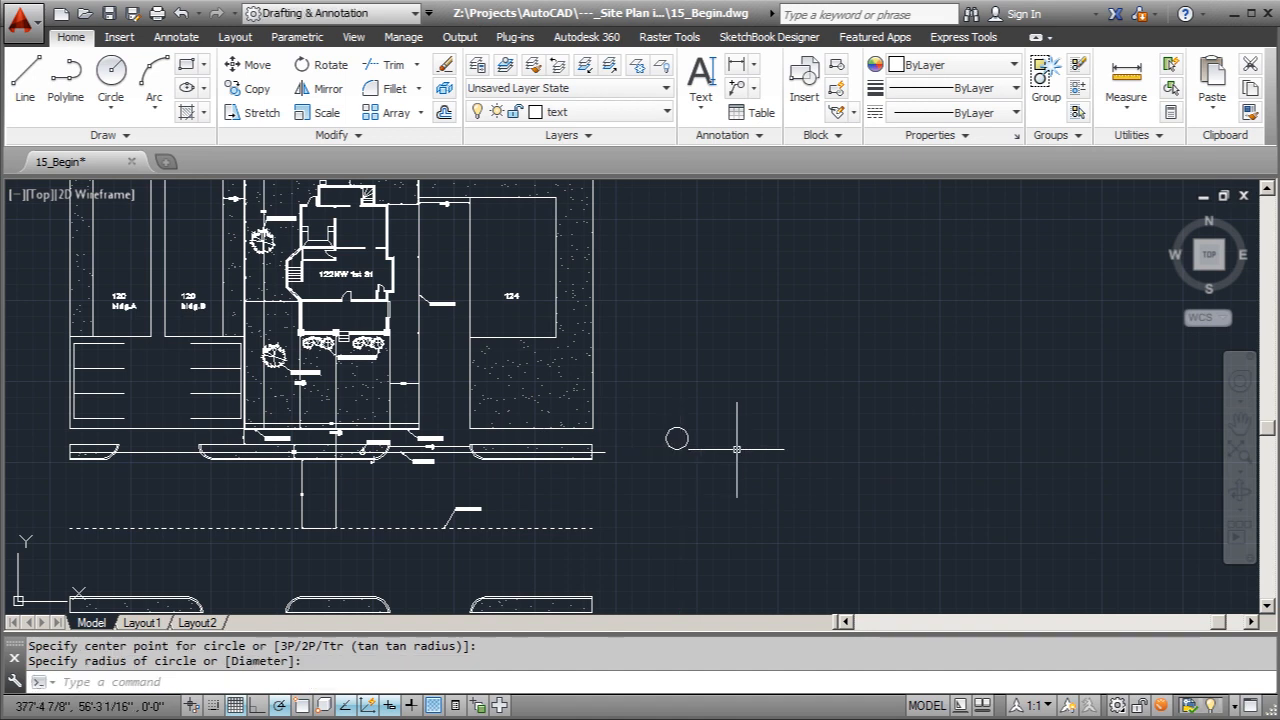
- With object snap on, draw a polyline triangle in the circle joining its top, west and east quadrant points
left_click(65, 72)
scroll(616, 446, "up", 4)
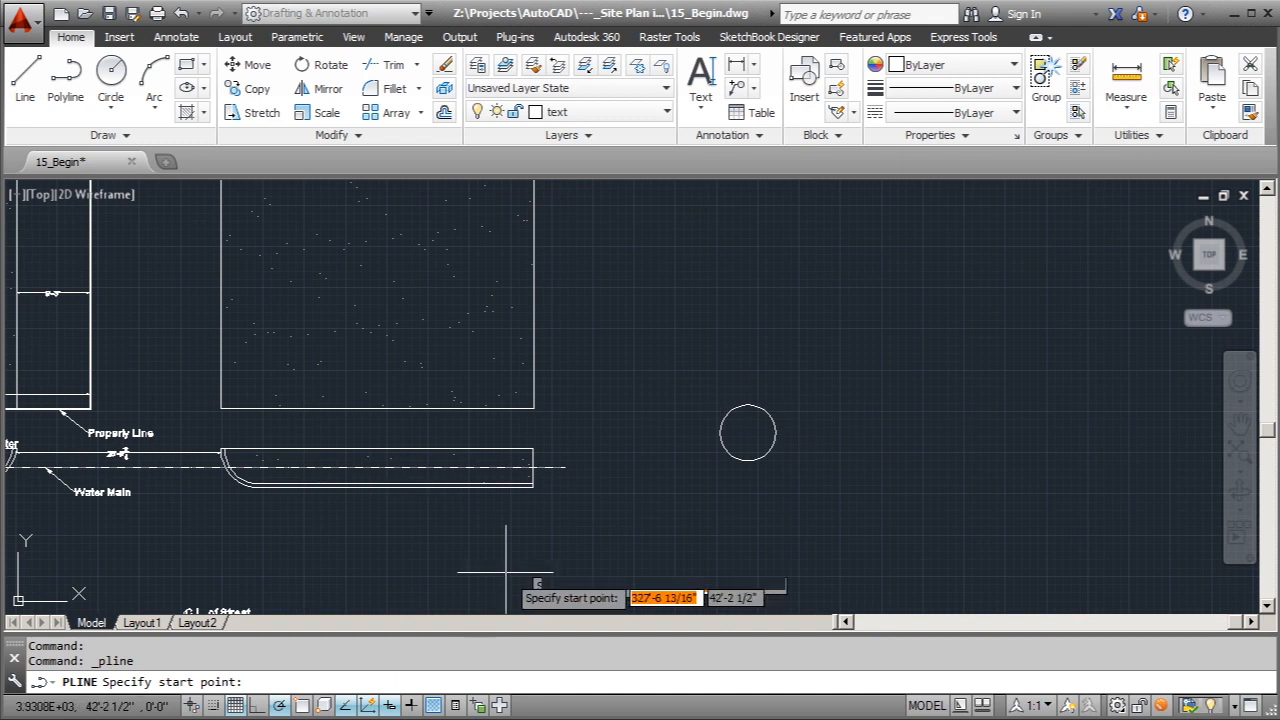
left_click(308, 708)
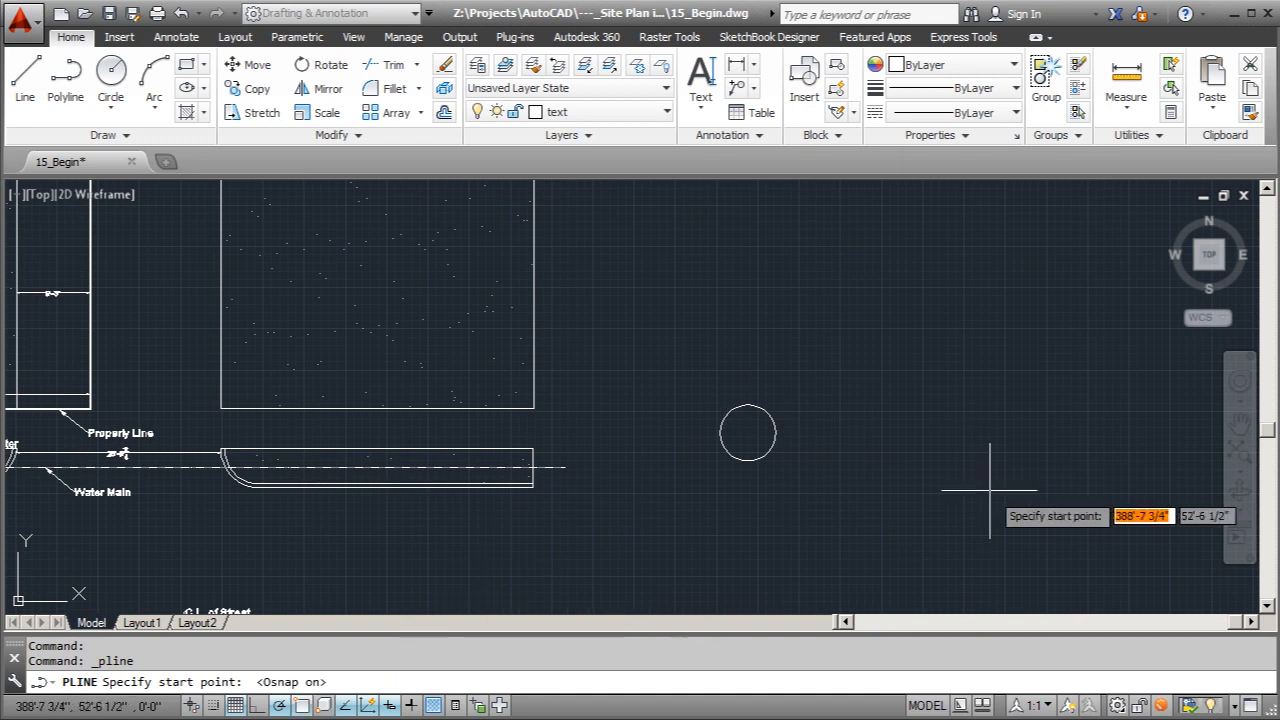
left_click(748, 407)
left_click(719, 432)
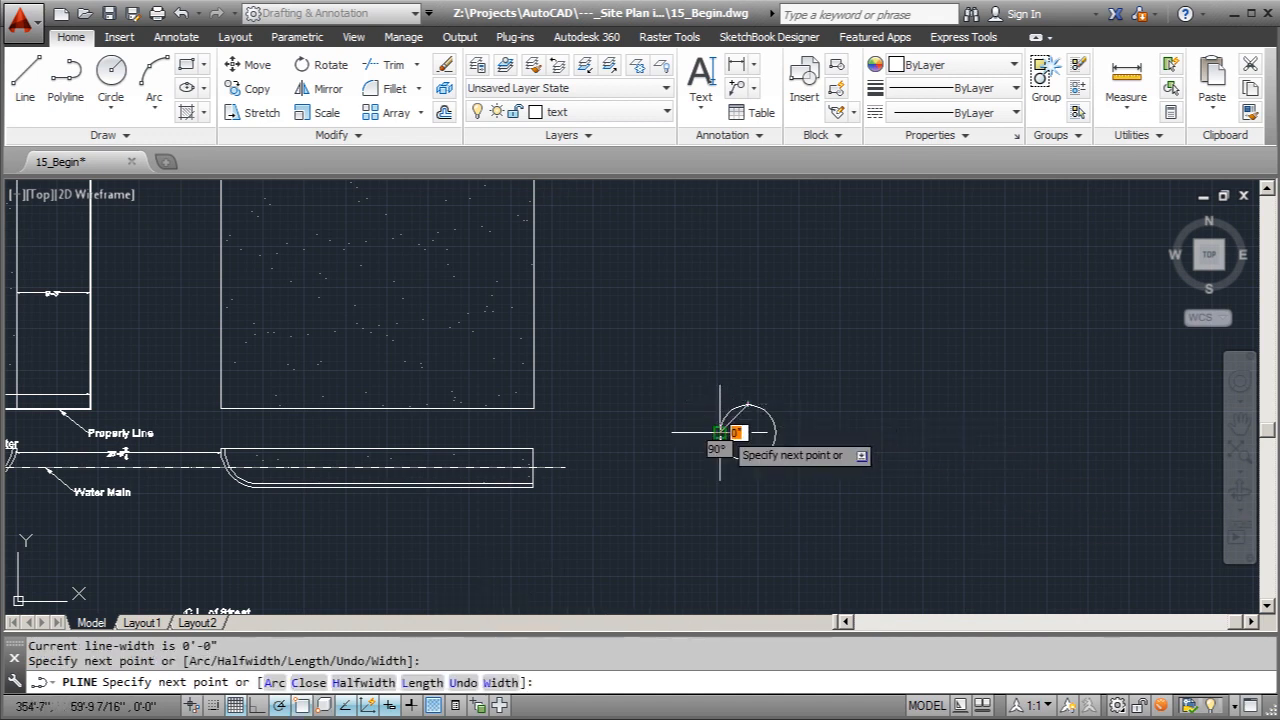
left_click(776, 432)
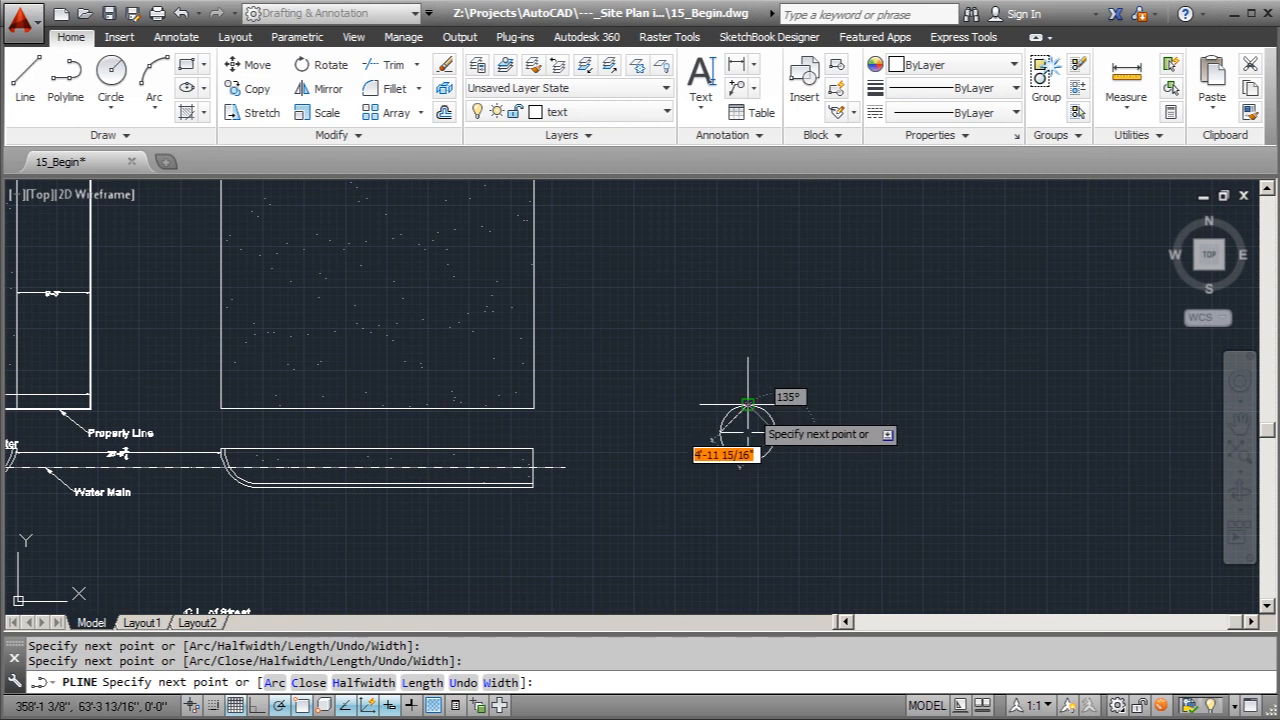
left_click(748, 406)
key("Escape")
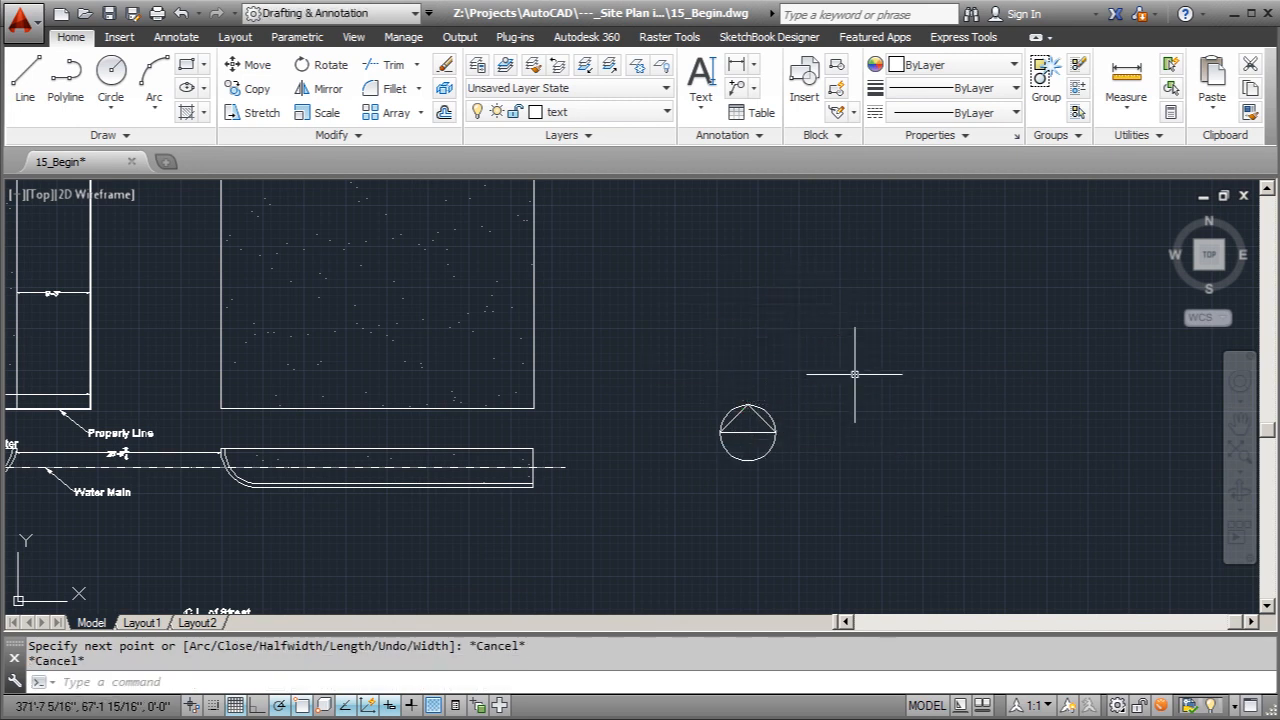
- Fill the triangle inside the circle with a SOLID hatch
scroll(737, 417, "up", 4)
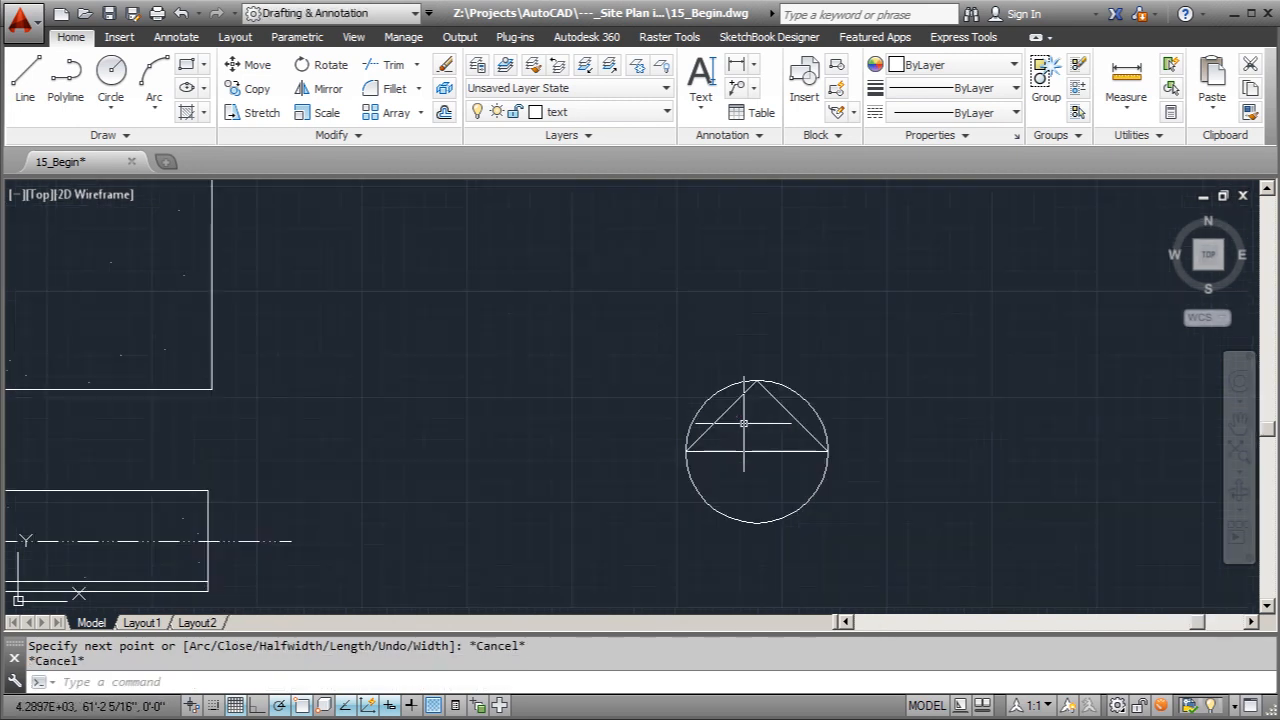
left_click(727, 409)
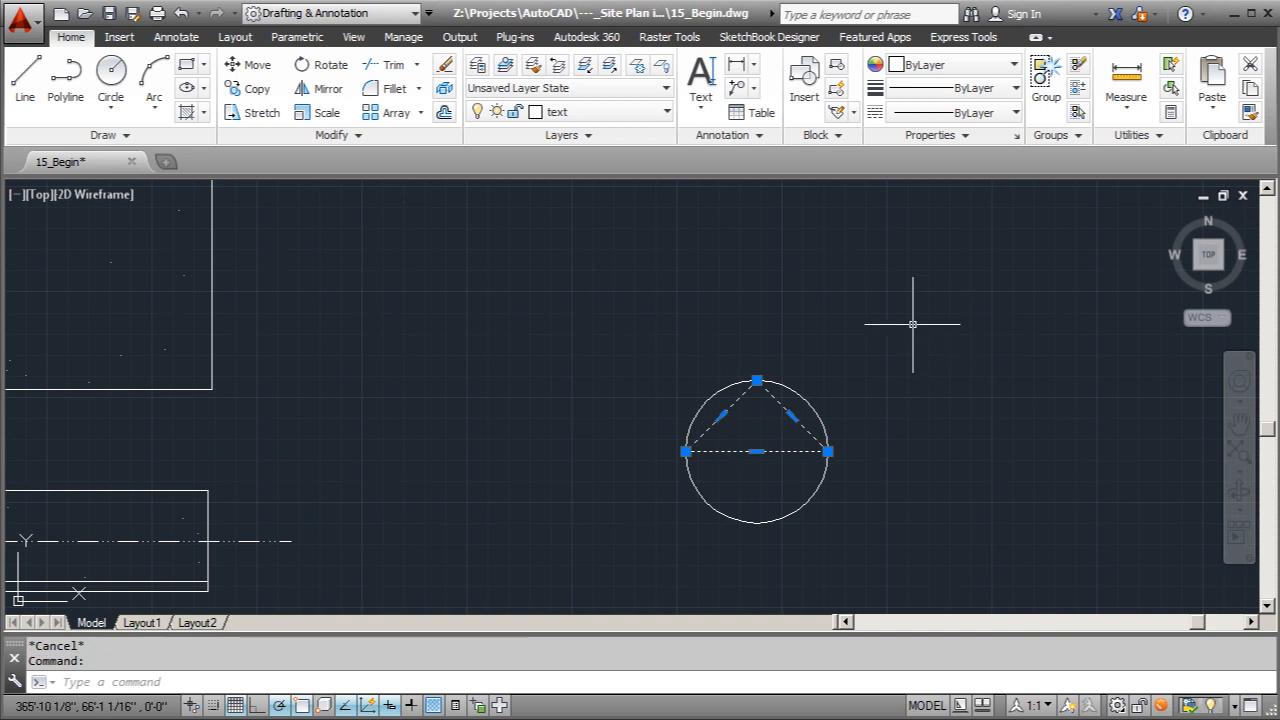
key("Return")
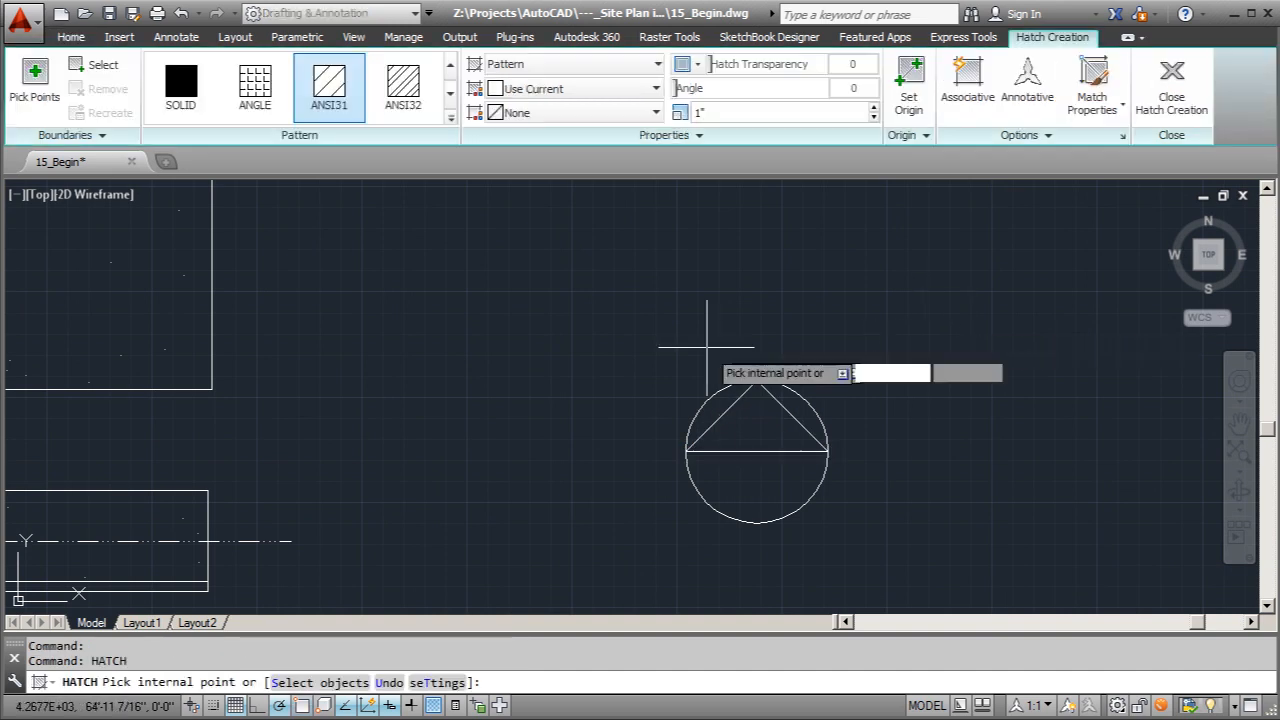
left_click(180, 88)
left_click(752, 432)
key("Escape")
key("Escape")
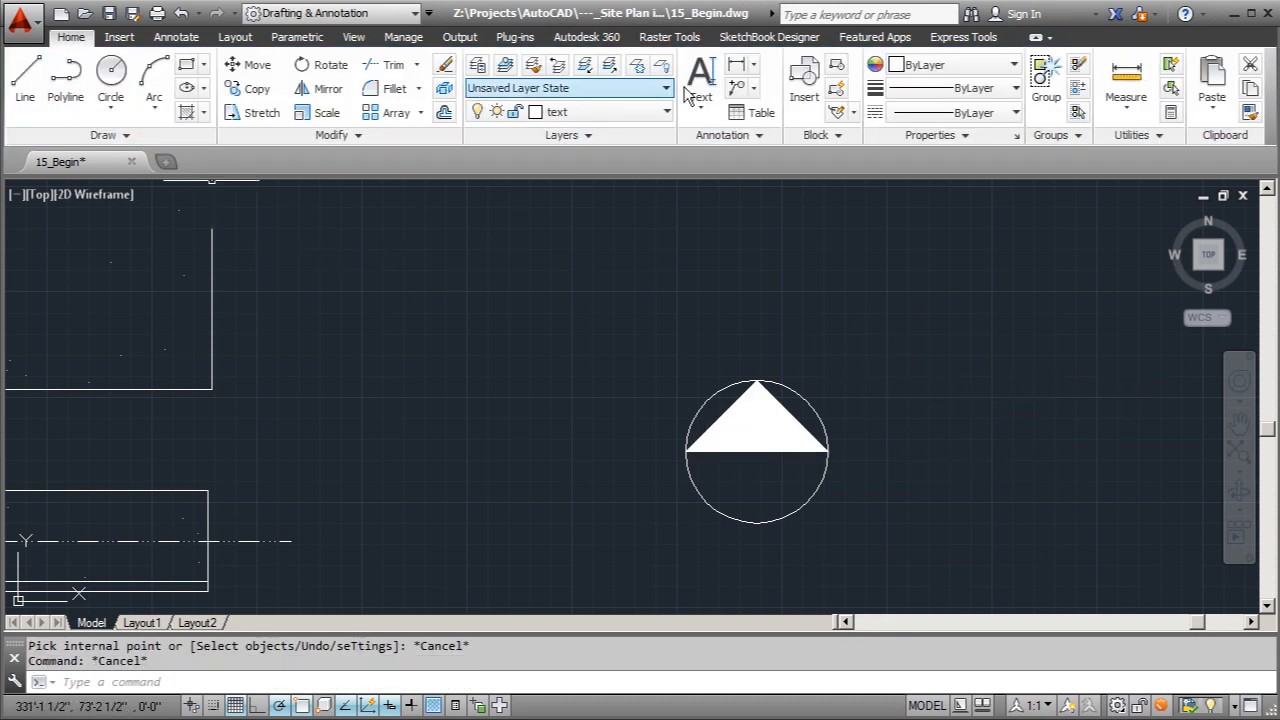
- Copy the "124" text from the east building into the lower half of the circle
scroll(737, 210, "down", 5)
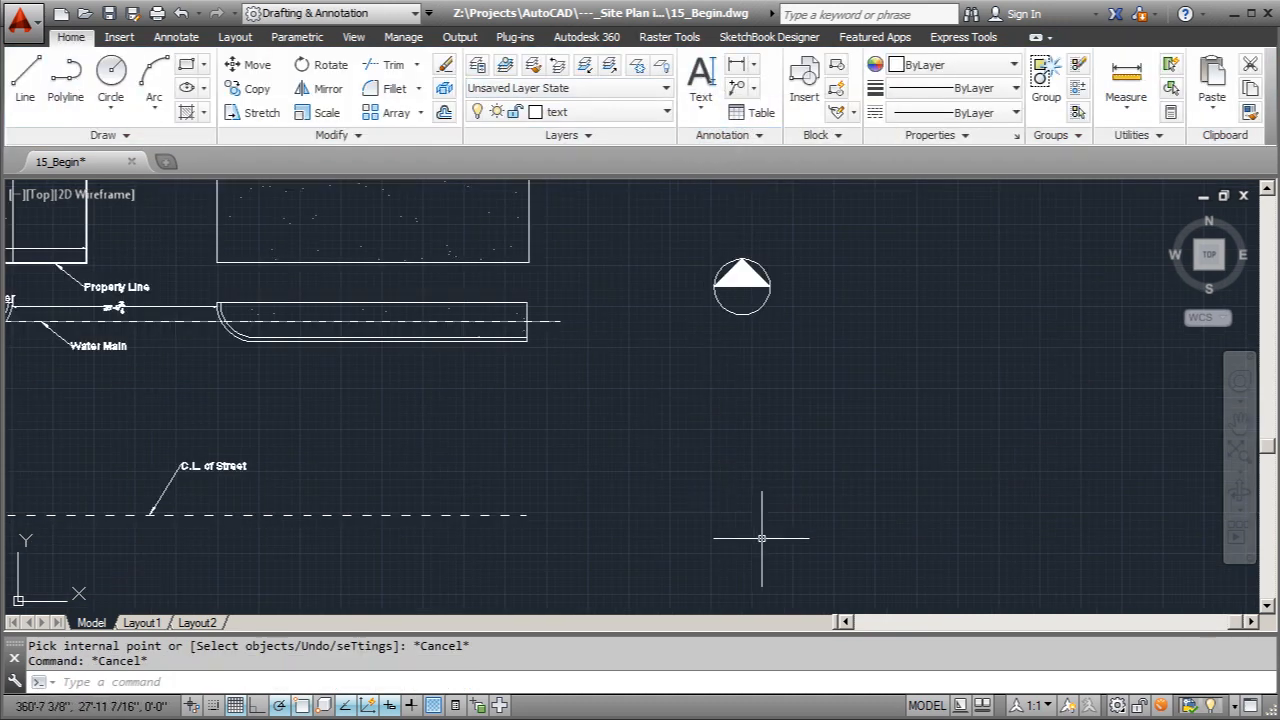
scroll(757, 523, "down", 2)
scroll(526, 611, "down", 2)
scroll(466, 381, "up", 2)
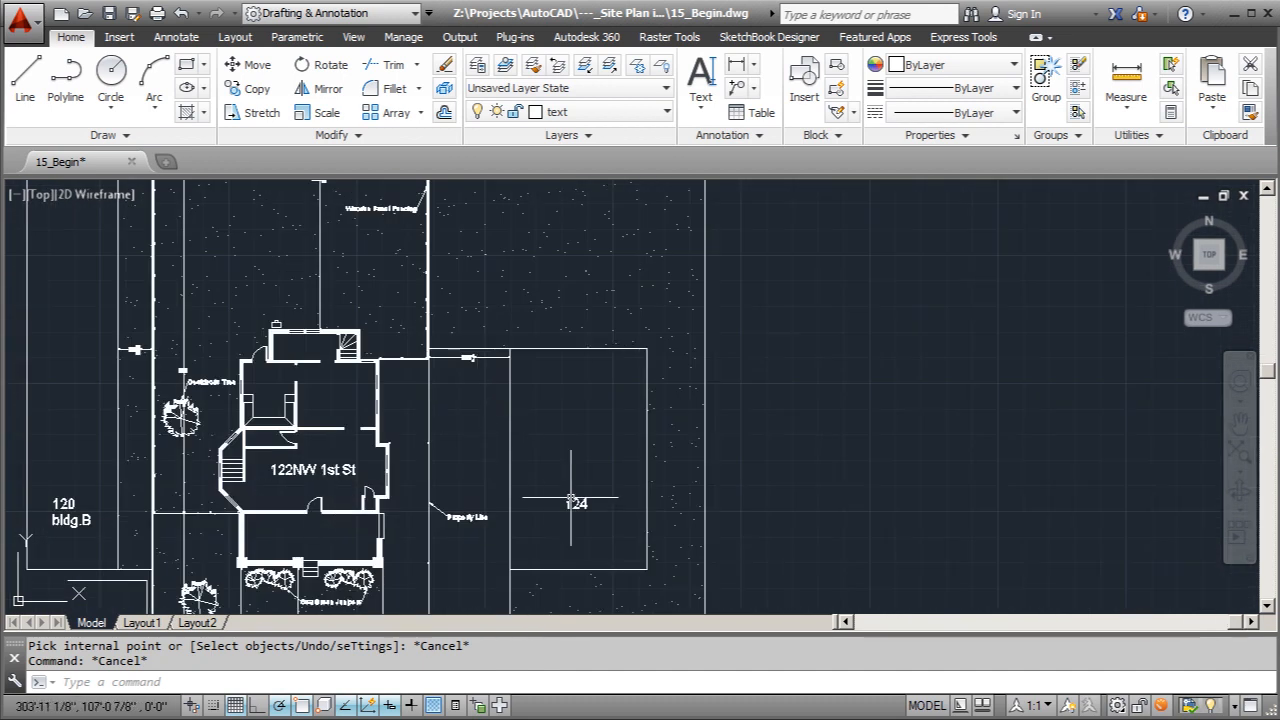
left_click(571, 497)
left_click(250, 88)
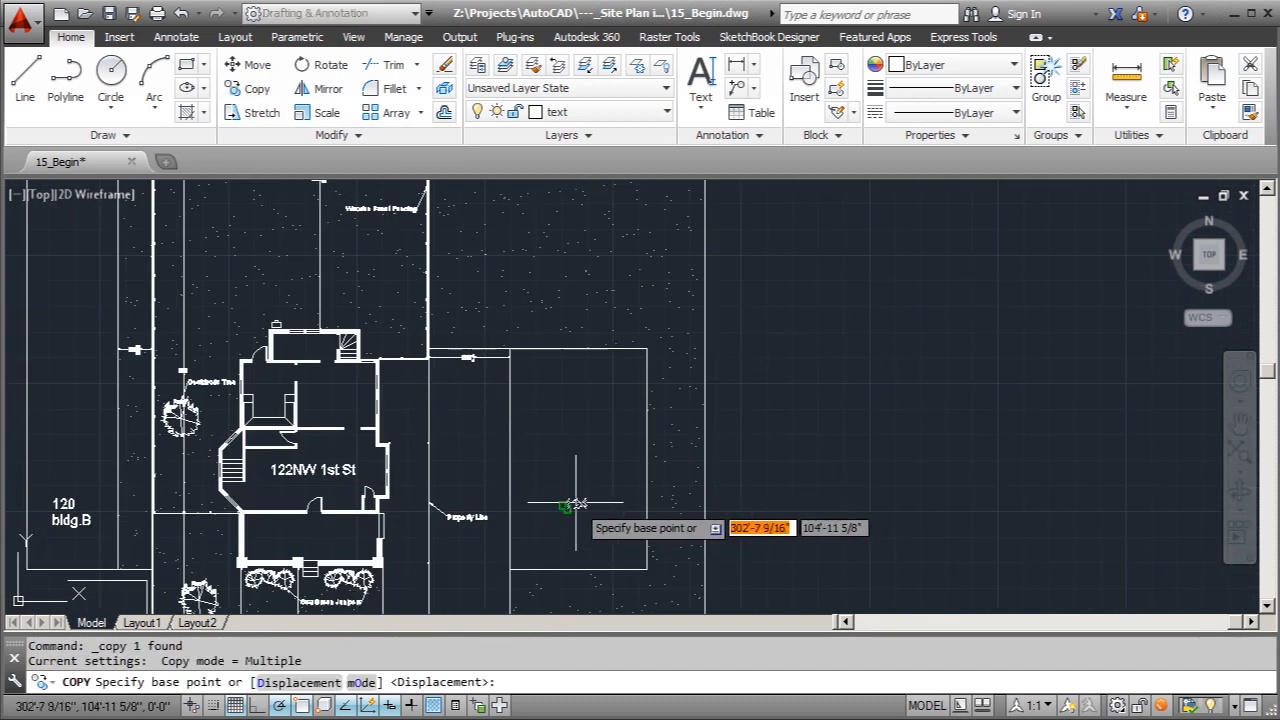
left_click(571, 503)
scroll(503, 509, "down", 3)
scroll(513, 508, "up", 1)
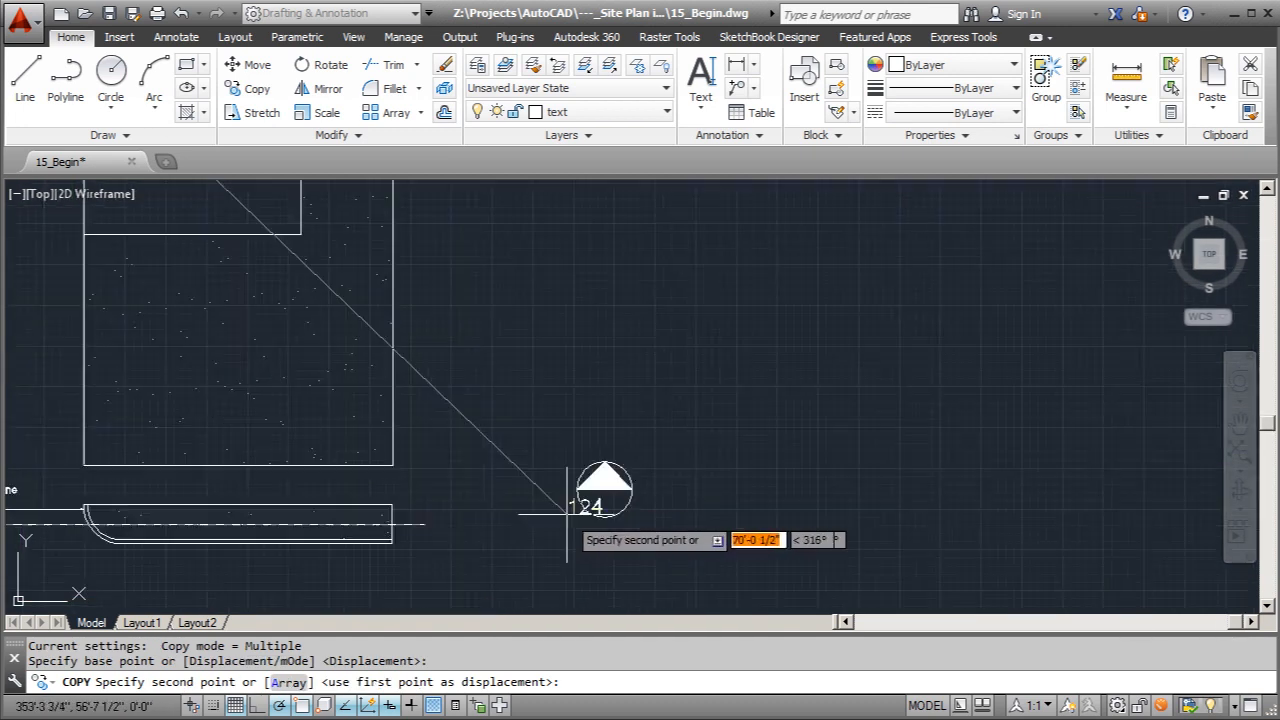
scroll(554, 511, "up", 5)
left_click(588, 497)
key("Escape")
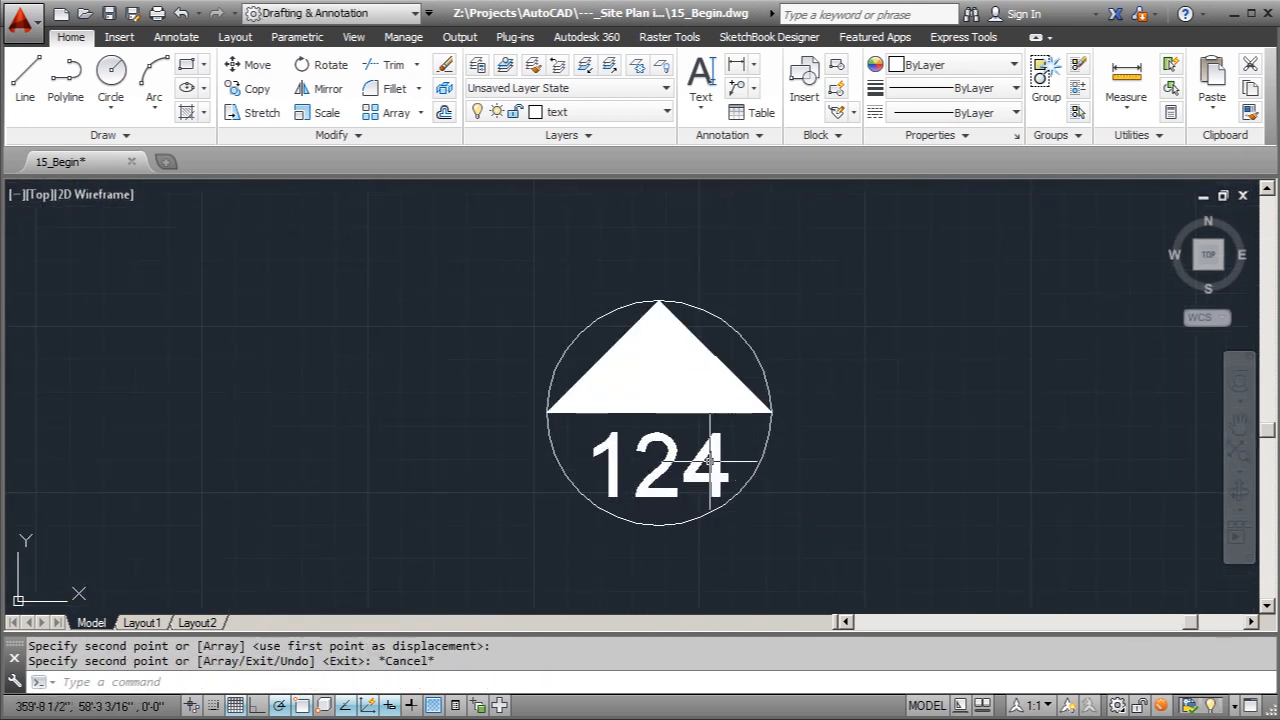
- Change the copied "124" text inside the circle to "N"
left_click(667, 448)
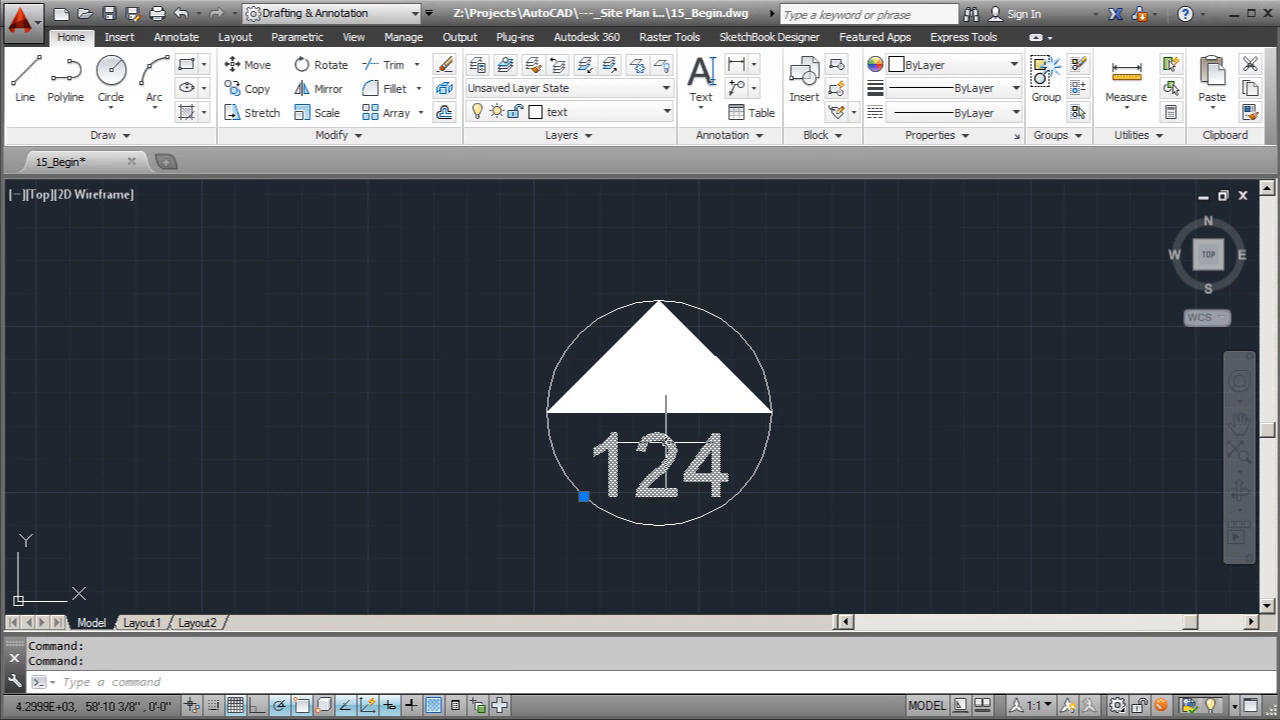
double_click(665, 441)
type("N")
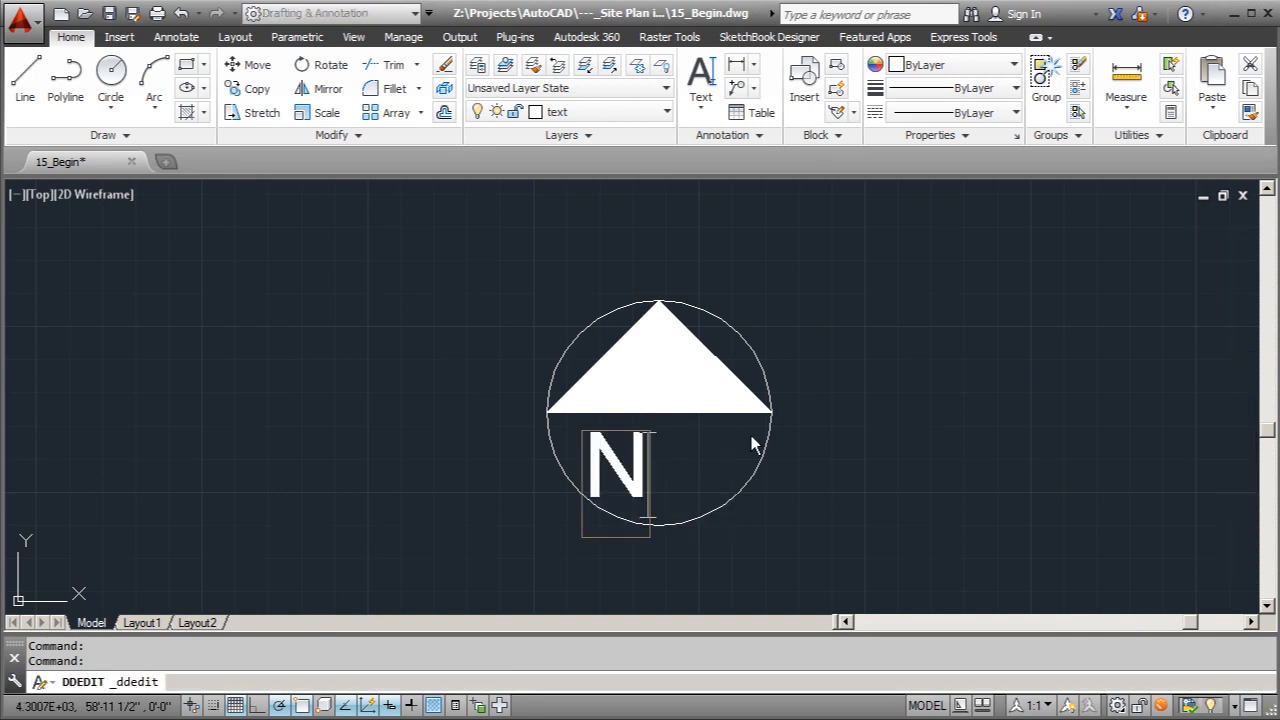
key("Return")
key("Return")
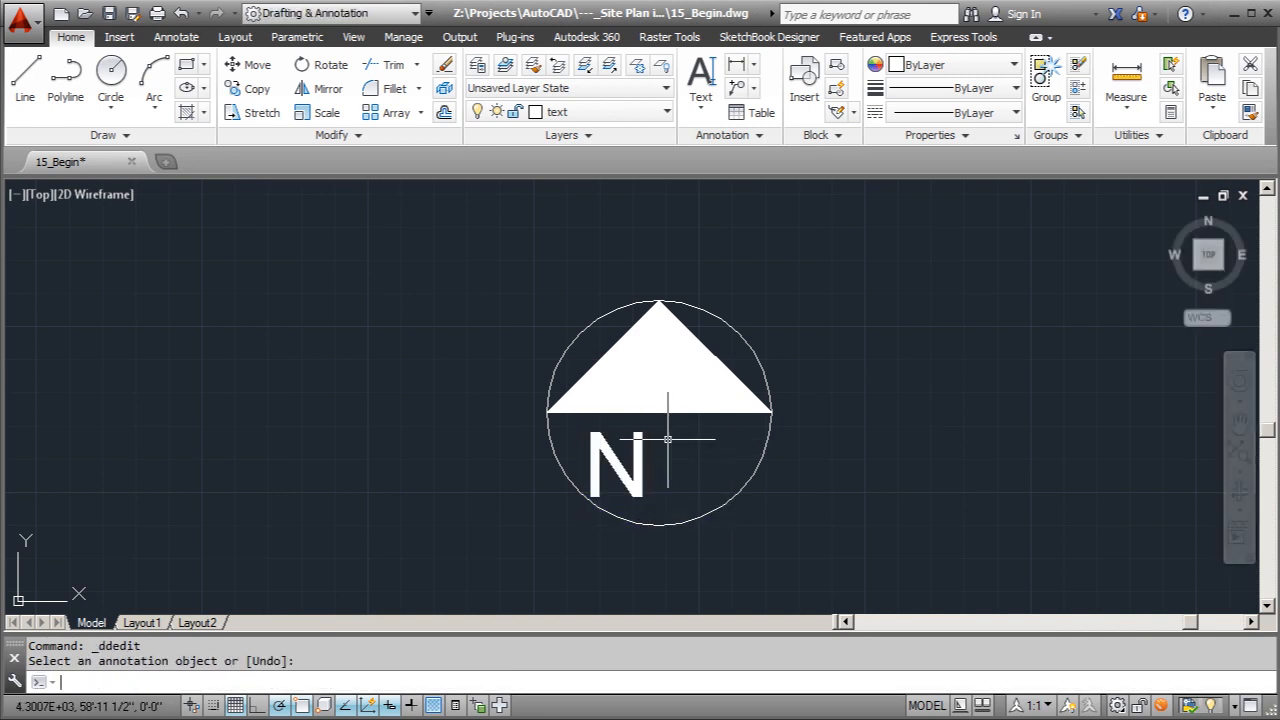
- Move the "N" text horizontally so it sits centred below the filled triangle
left_click(637, 450)
left_click(637, 480)
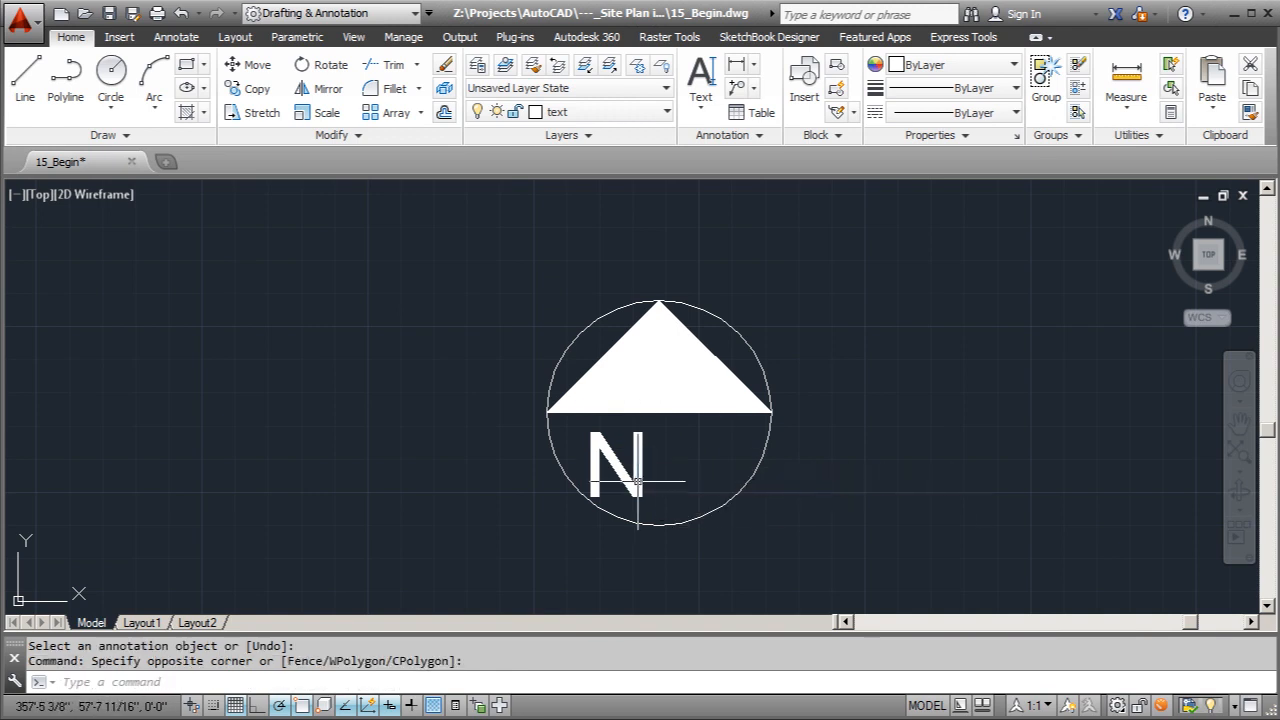
left_click(650, 496)
left_click(583, 496)
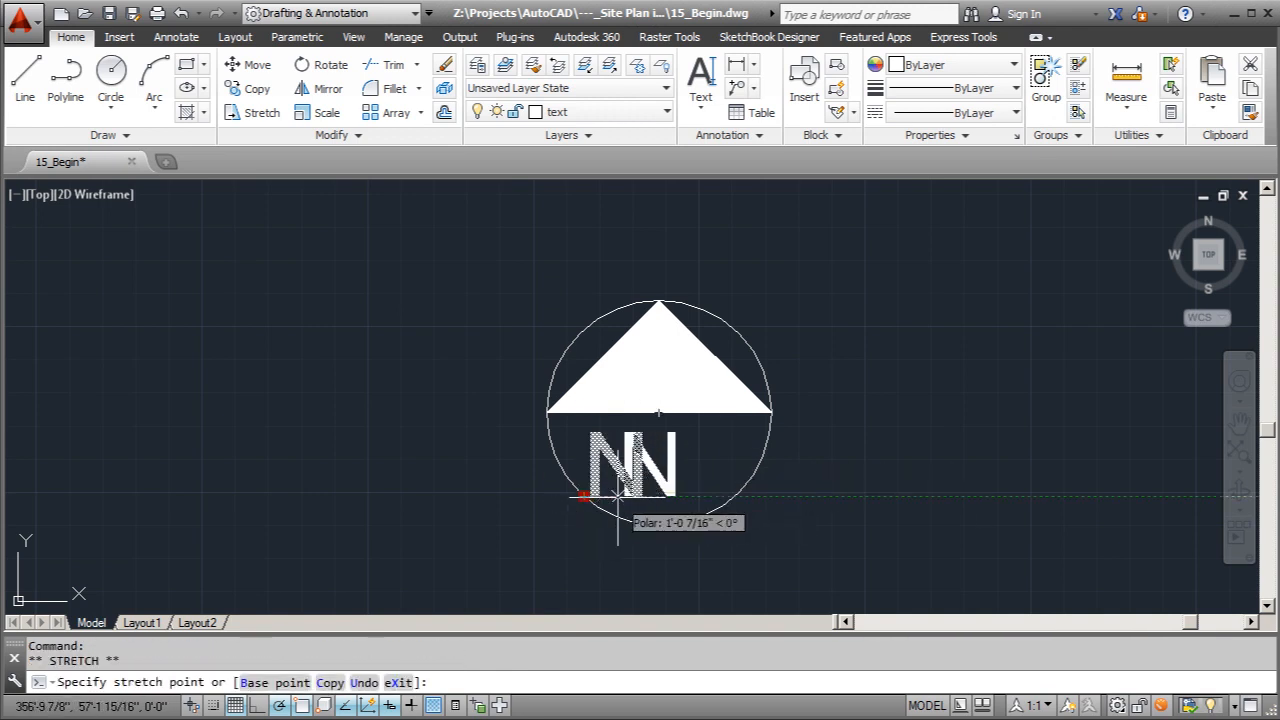
left_click(625, 496)
- Scale the "N" text inside the circle by a factor of 1.25 about its centre
type("s")
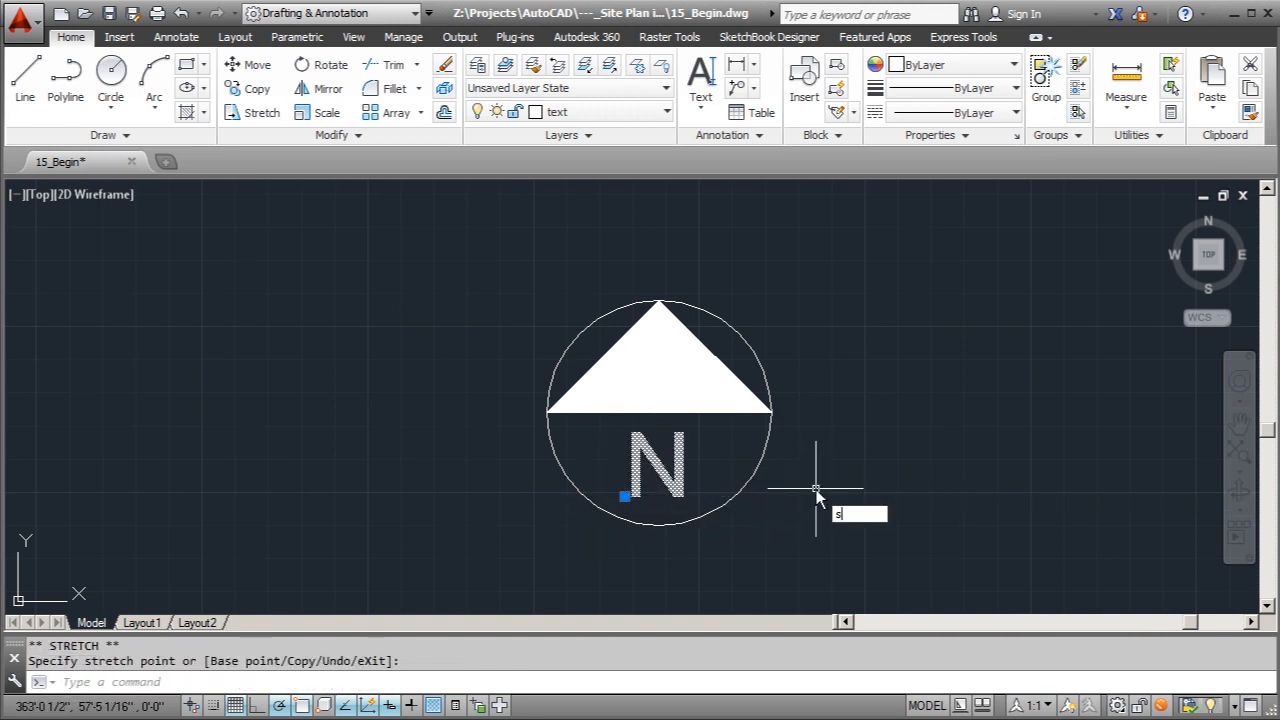
type("cl")
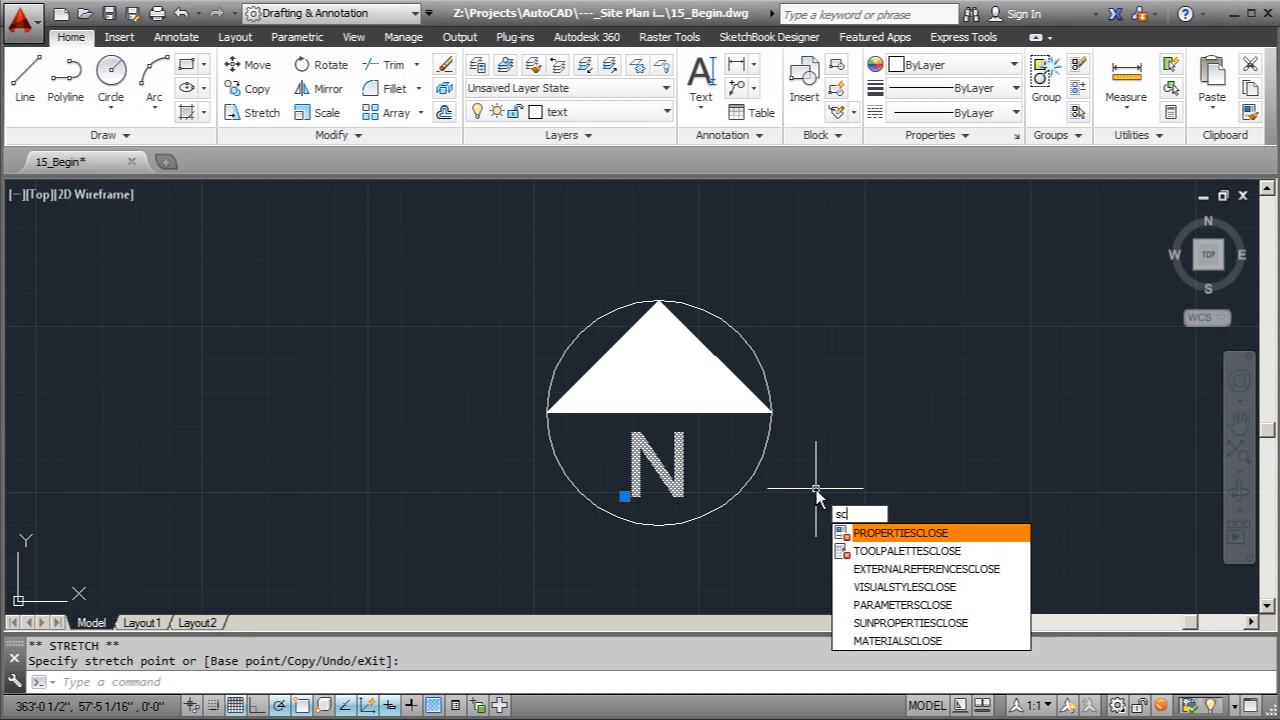
key("BackSpace")
type("ale")
key("Return")
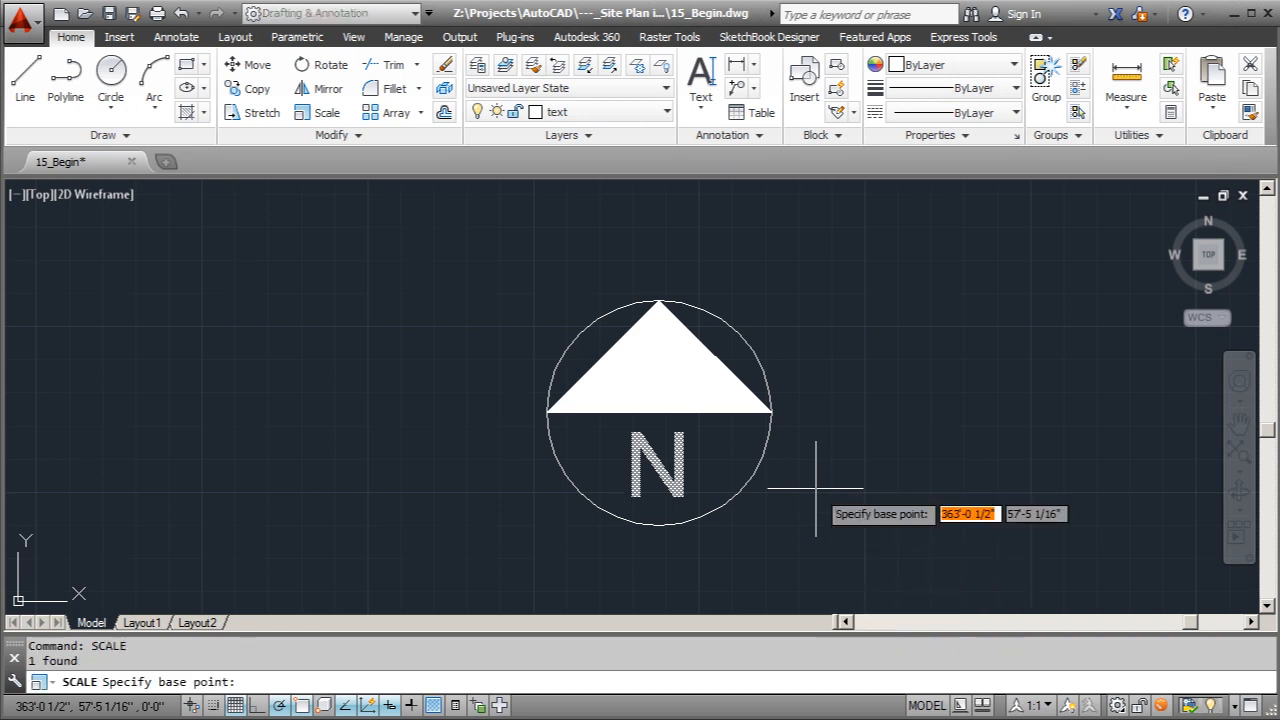
left_click(650, 466)
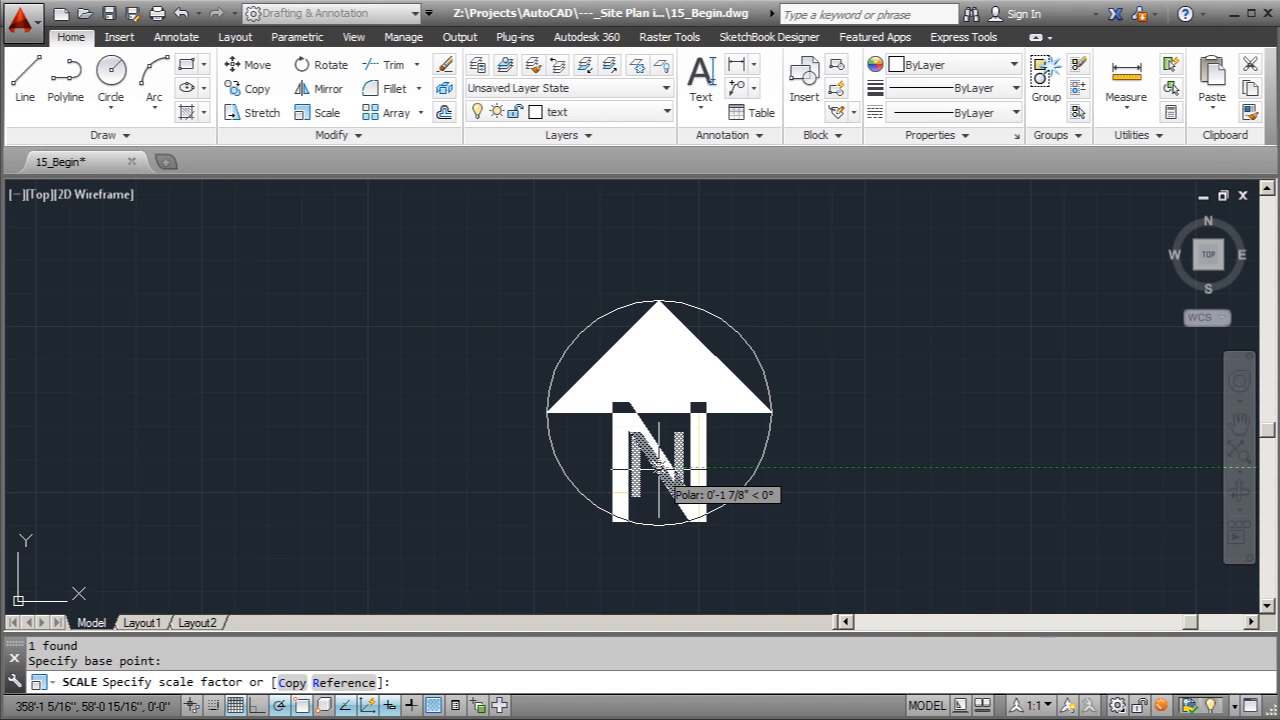
type("1.")
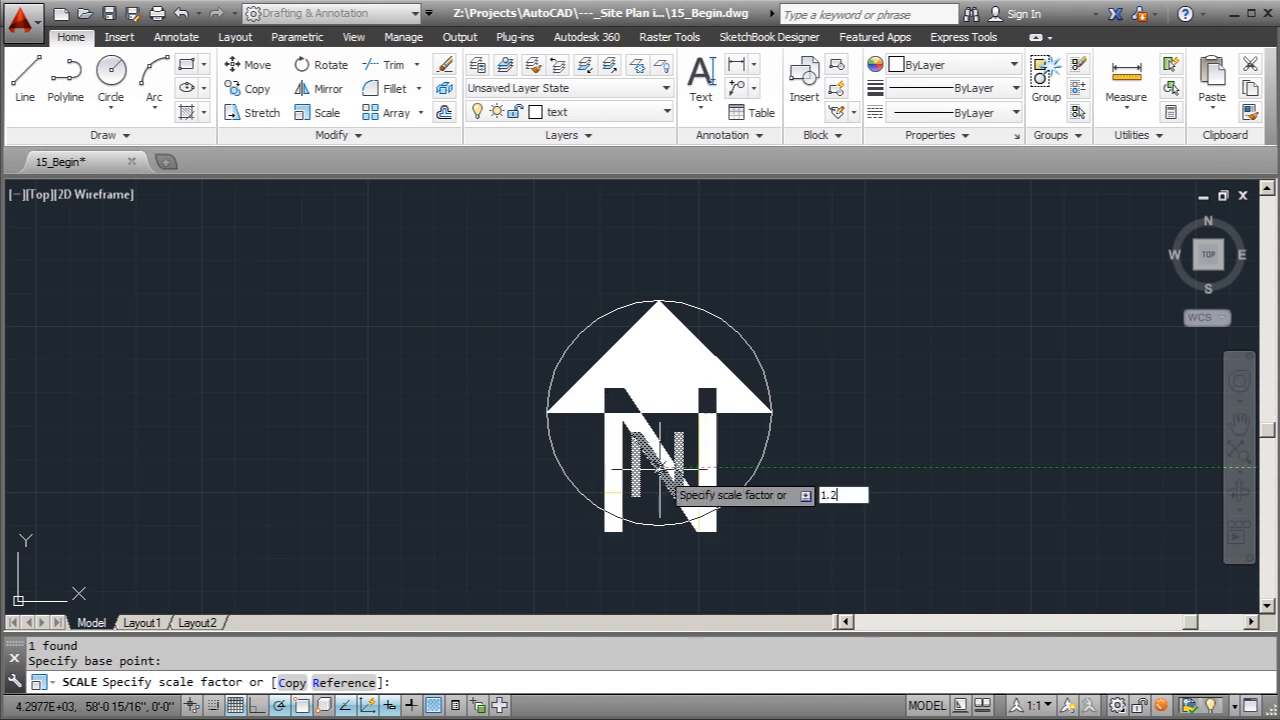
type("25")
key("Return")
key("Escape")
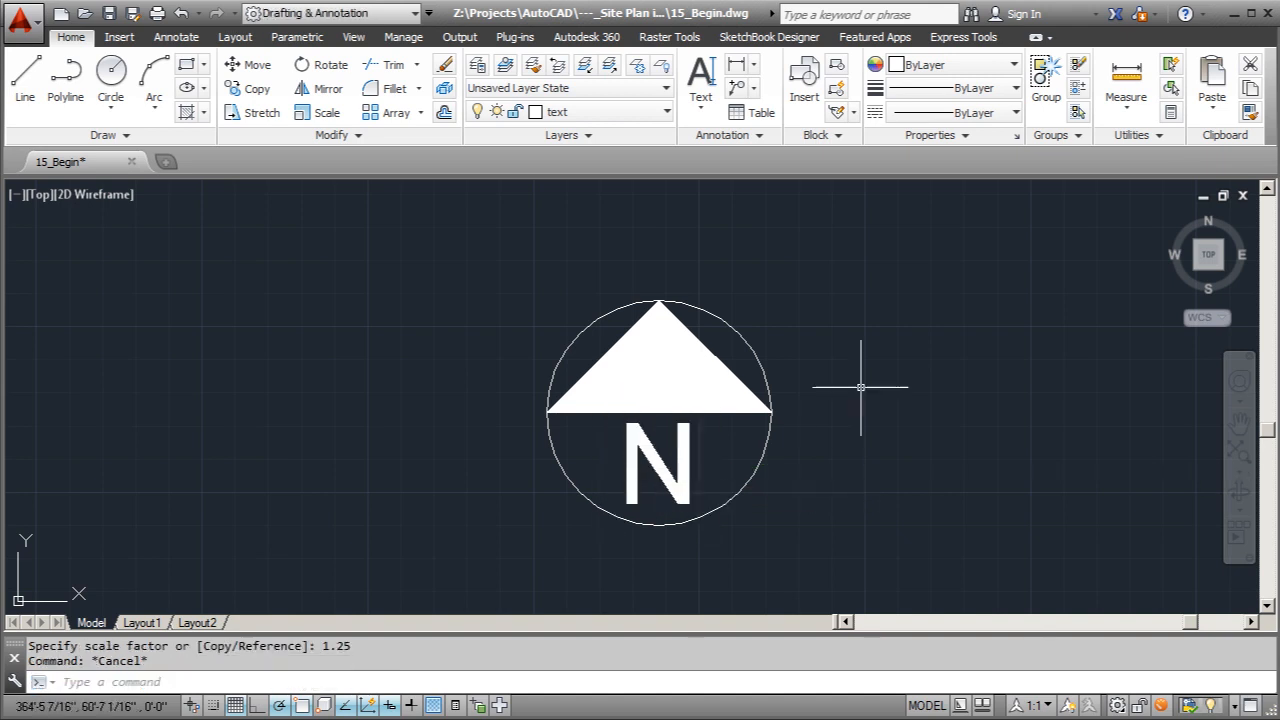
- Offset the north arrow's circle outward by 3" to form a double ring
left_click(746, 340)
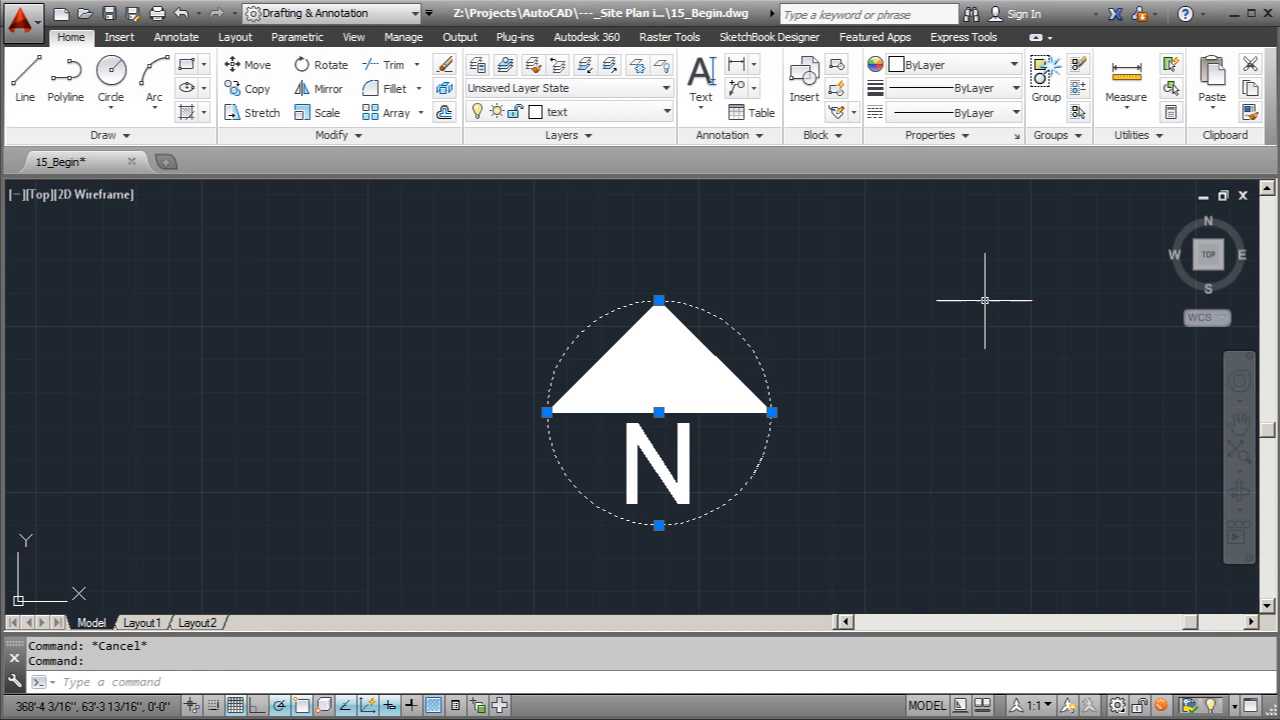
left_click(444, 114)
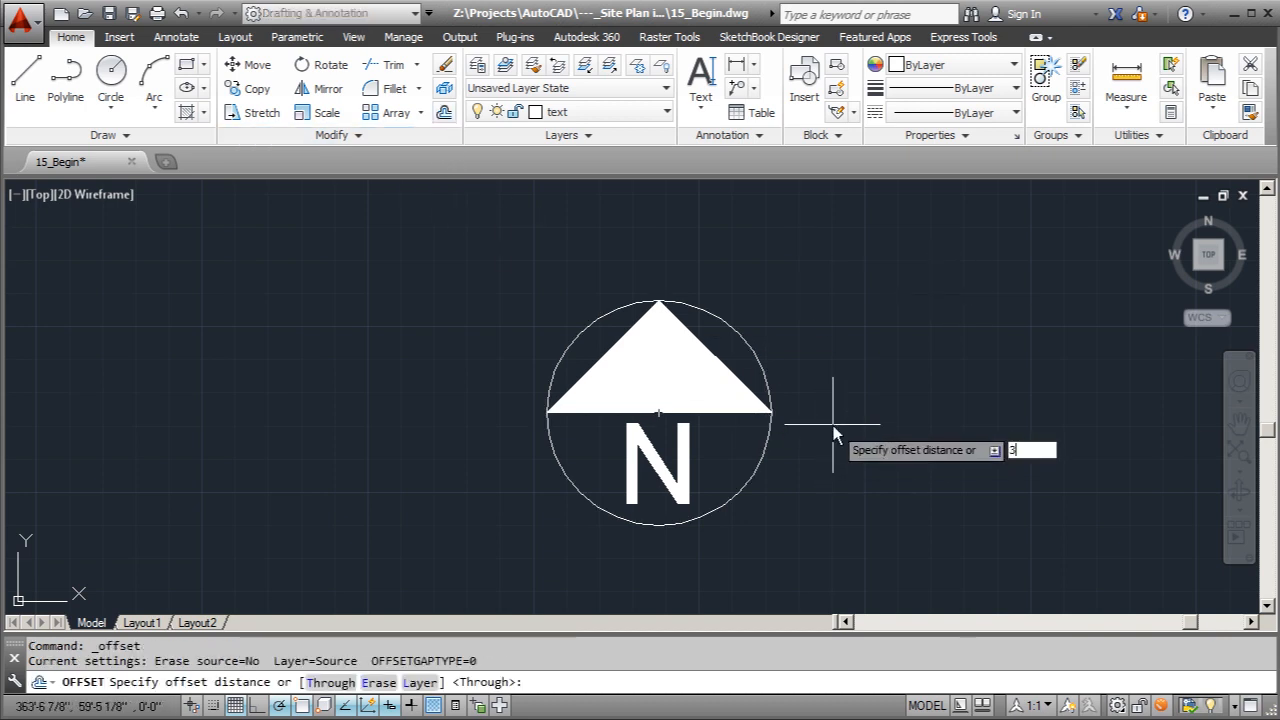
key("Return")
left_click(832, 424)
key("Escape")
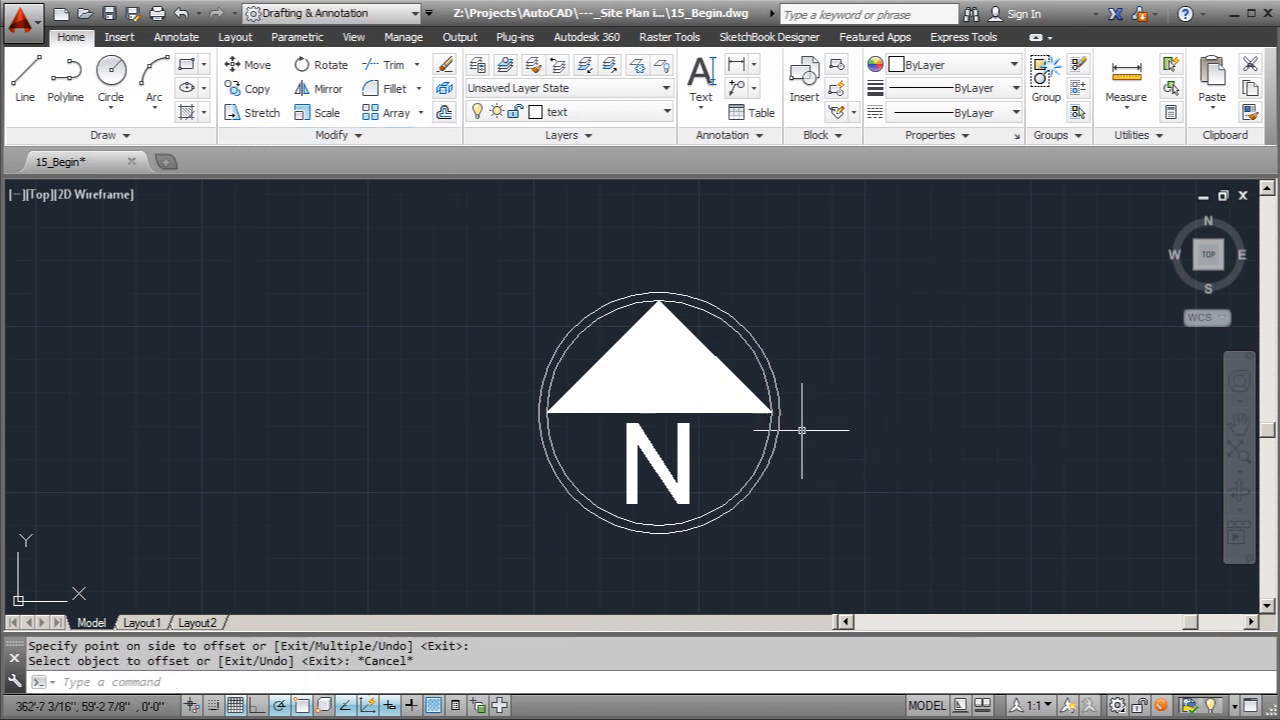
- Examine the north arrow's size and position relative to the whole site plan and the space below it
scroll(630, 445, "down", 2)
scroll(569, 392, "down", 5)
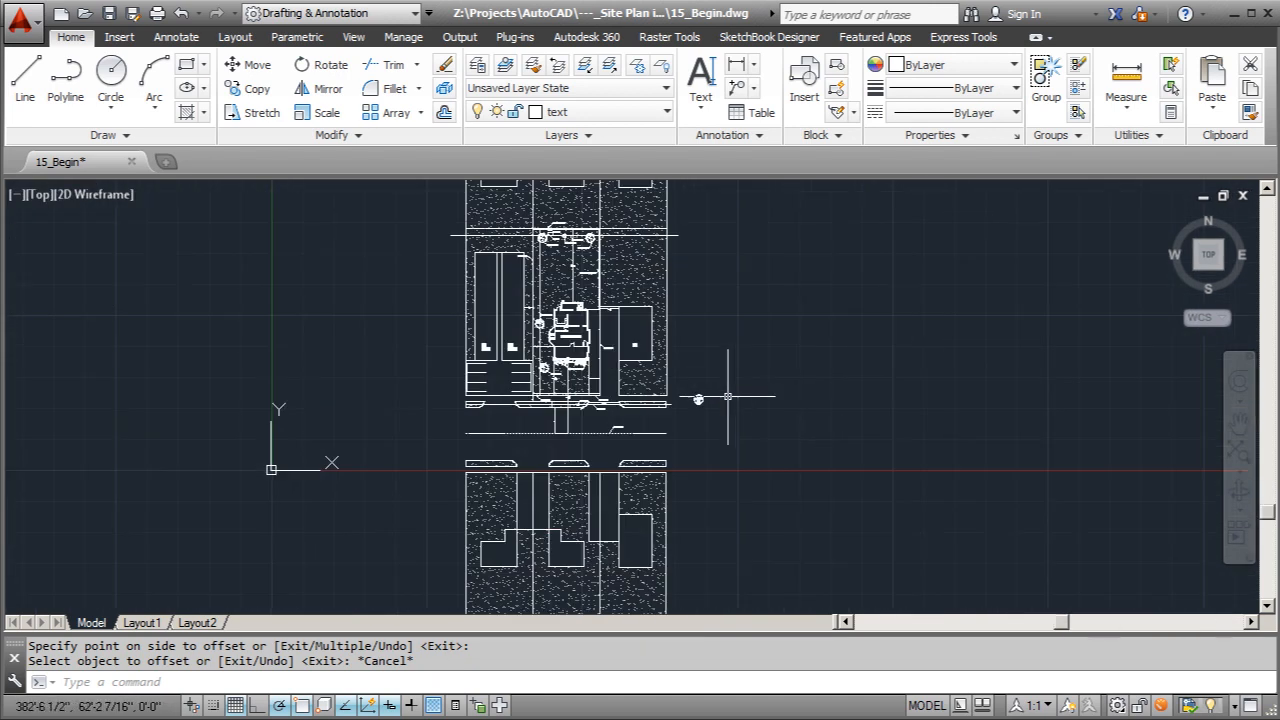
scroll(737, 385, "down", 4)
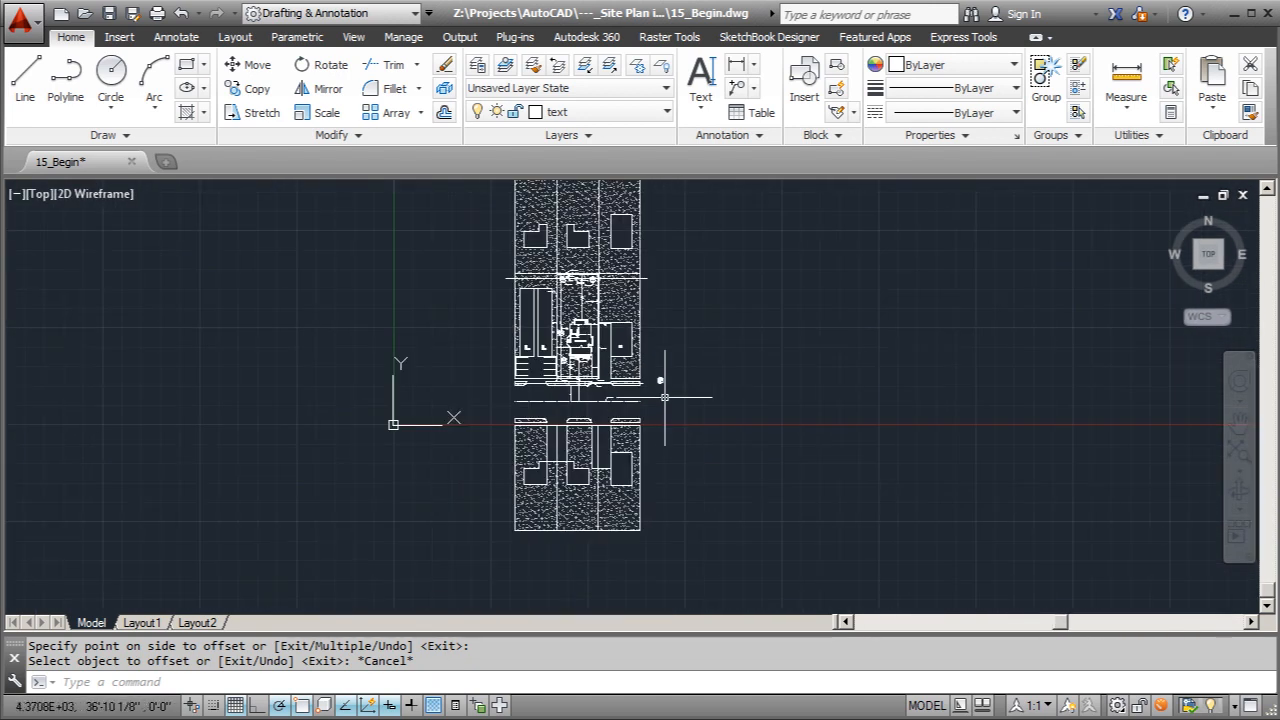
scroll(665, 379, "up", 4)
scroll(607, 382, "up", 1)
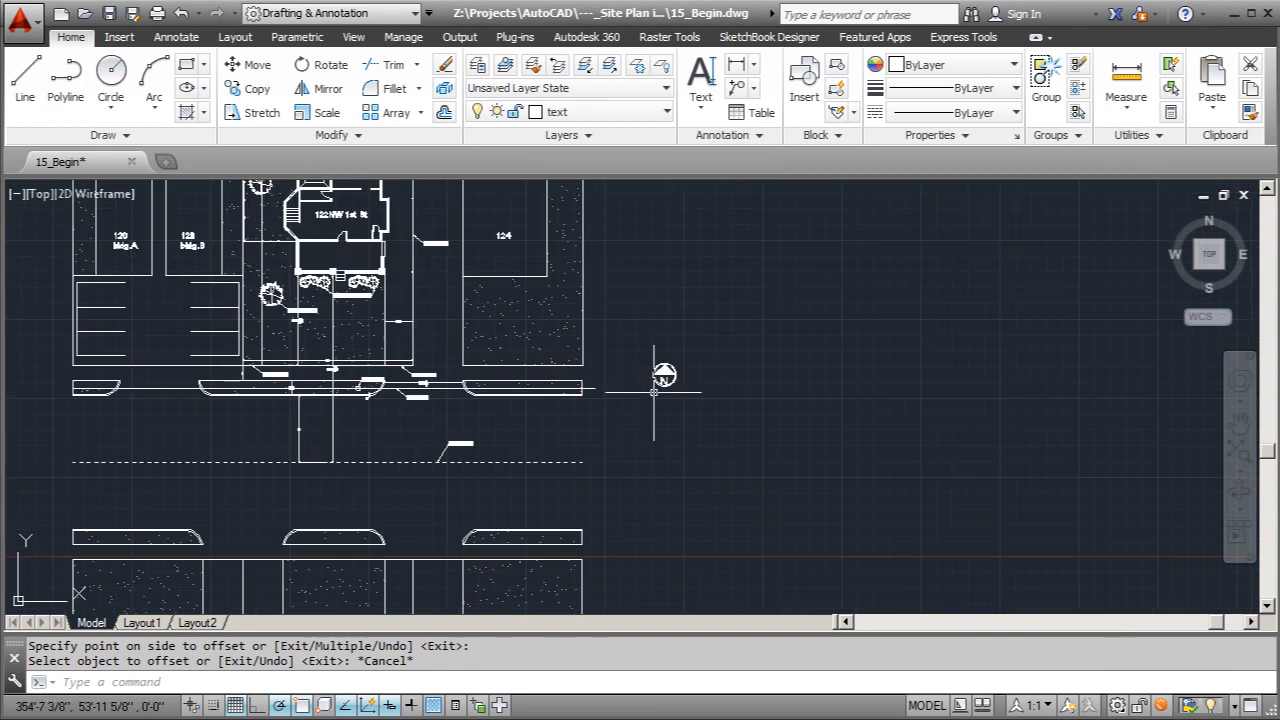
scroll(707, 415, "down", 1)
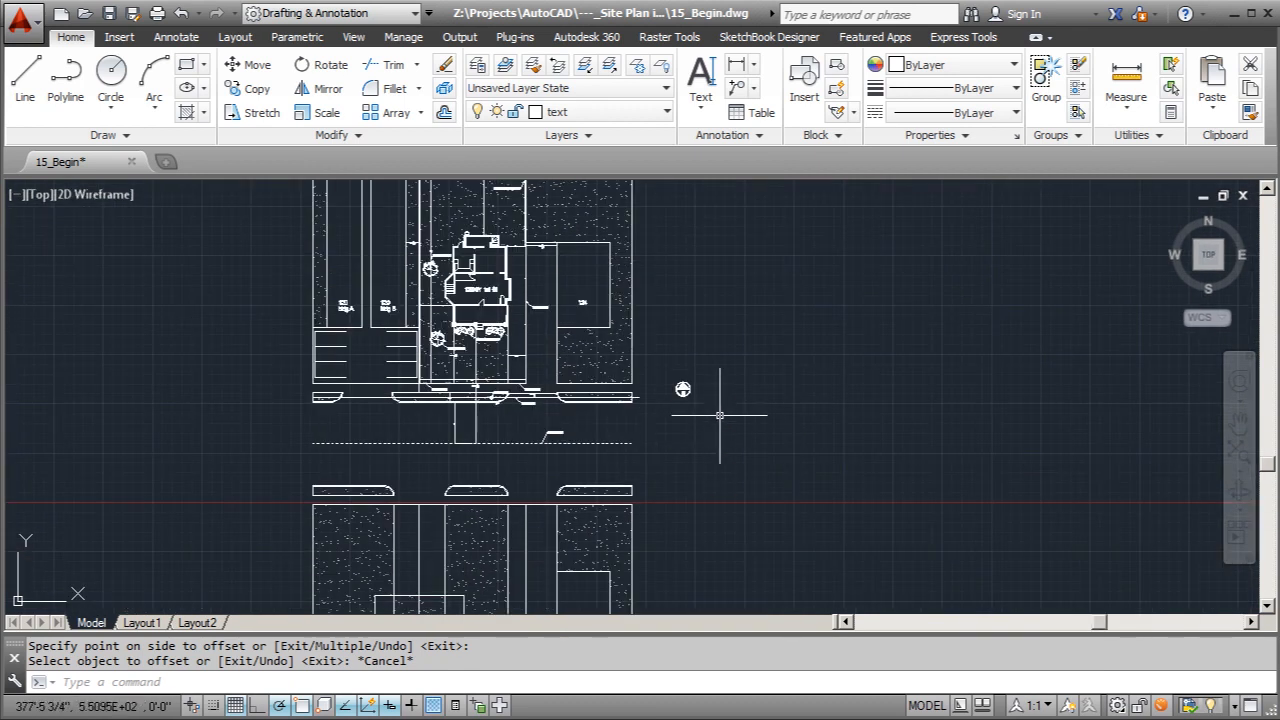
scroll(681, 390, "up", 2)
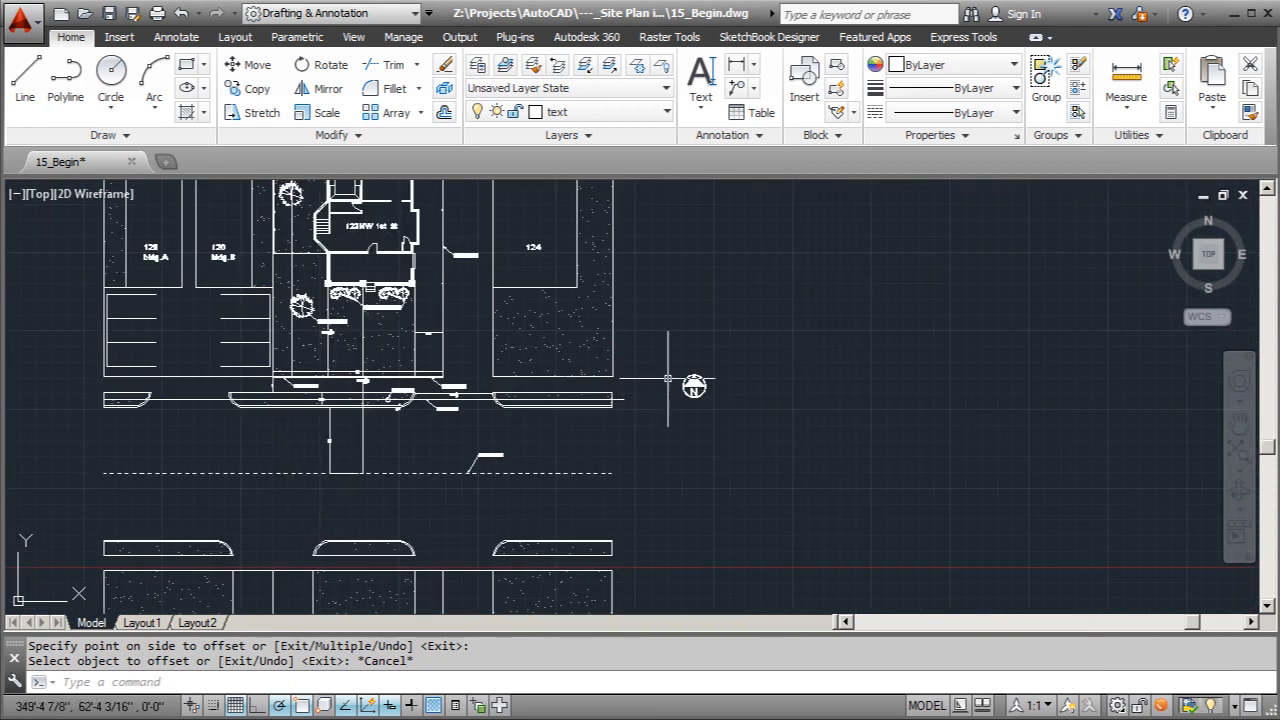
scroll(658, 390, "down", 5)
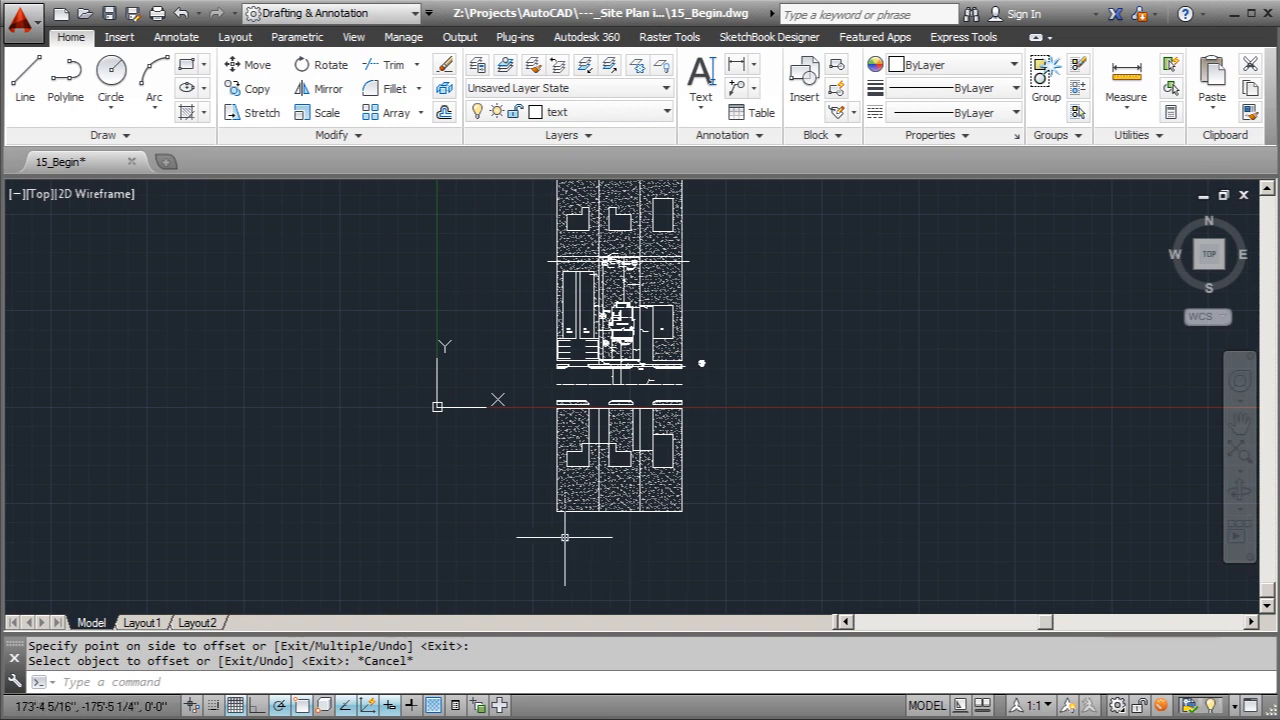
scroll(573, 289, "up", 2)
scroll(351, 478, "down", 1)
scroll(524, 423, "up", 4)
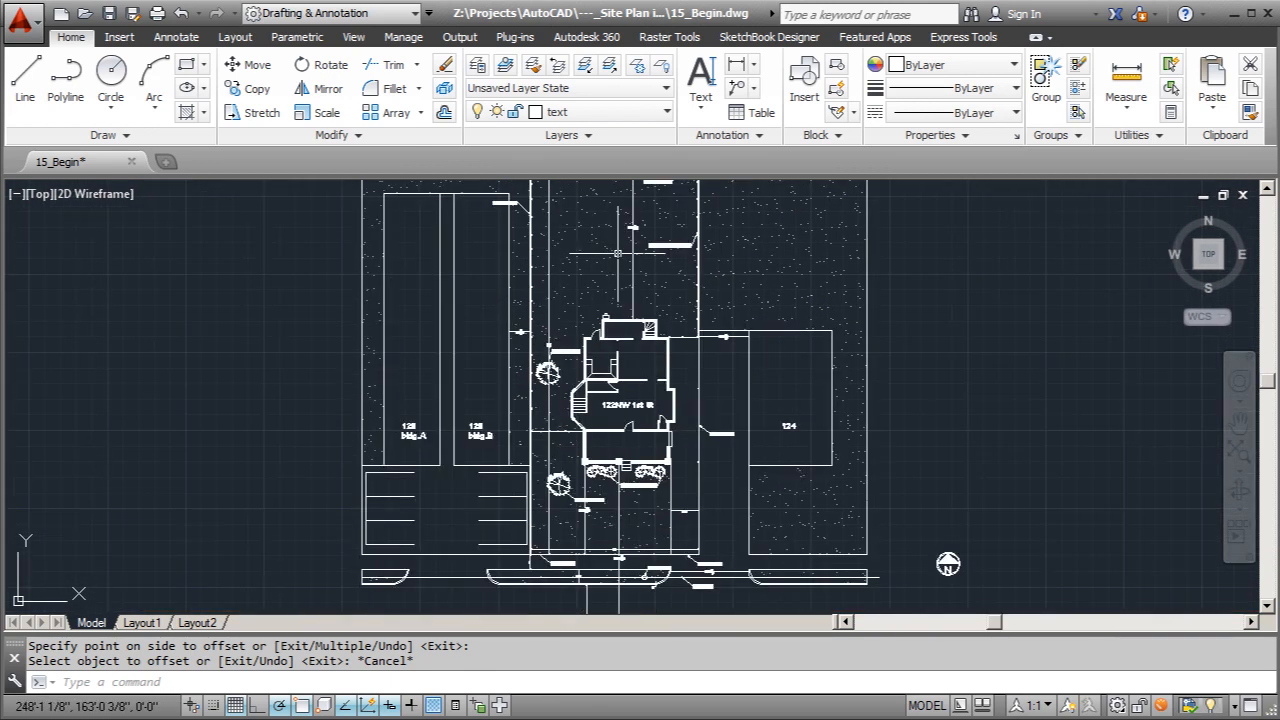
middle_click_drag(670, 280, 710, 214)
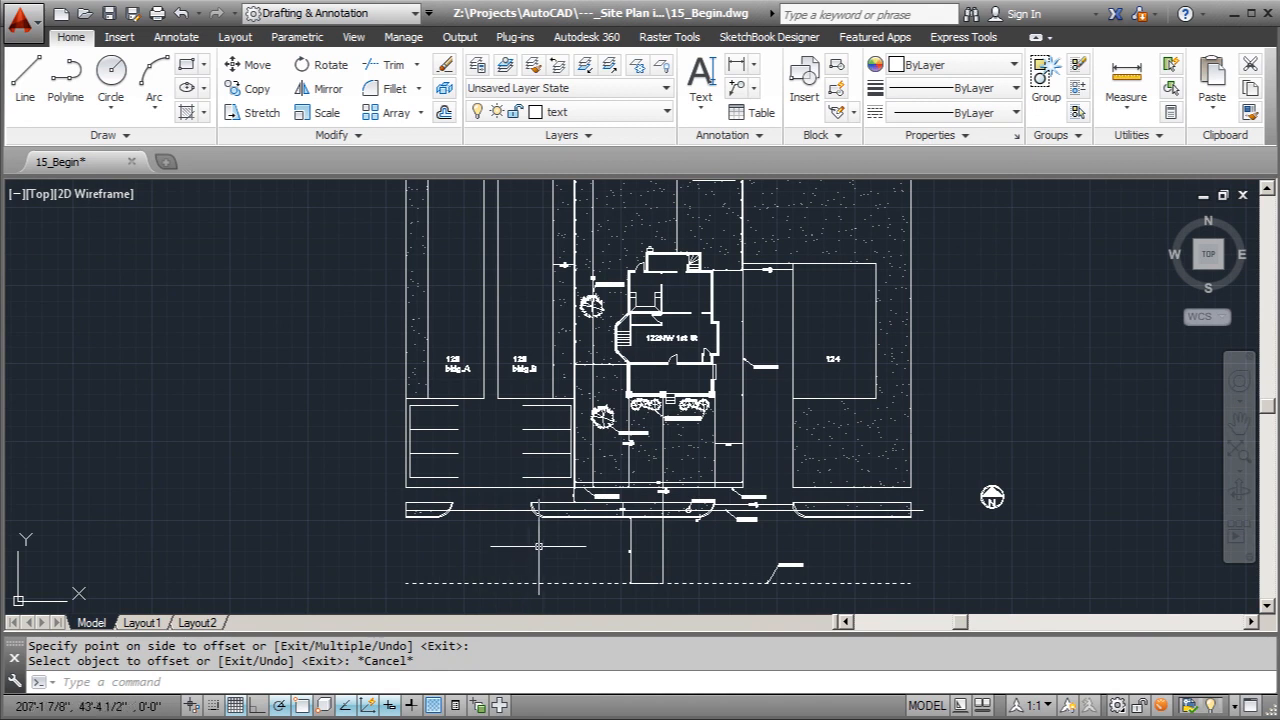
scroll(512, 413, "down", 1)
scroll(719, 312, "down", 1)
scroll(668, 342, "down", 1)
scroll(637, 557, "up", 1)
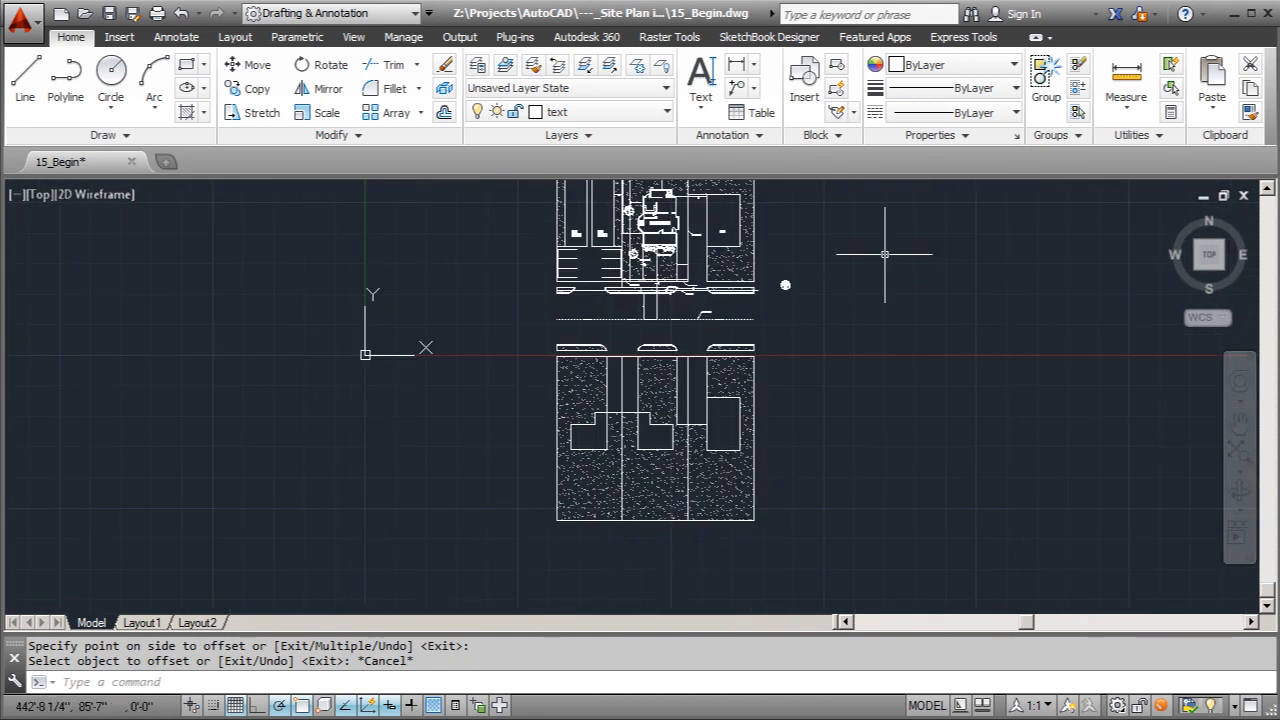
- Draw a horizontal title line below the site plan, from the plan's west edge to beyond its east edge
left_click(25, 78)
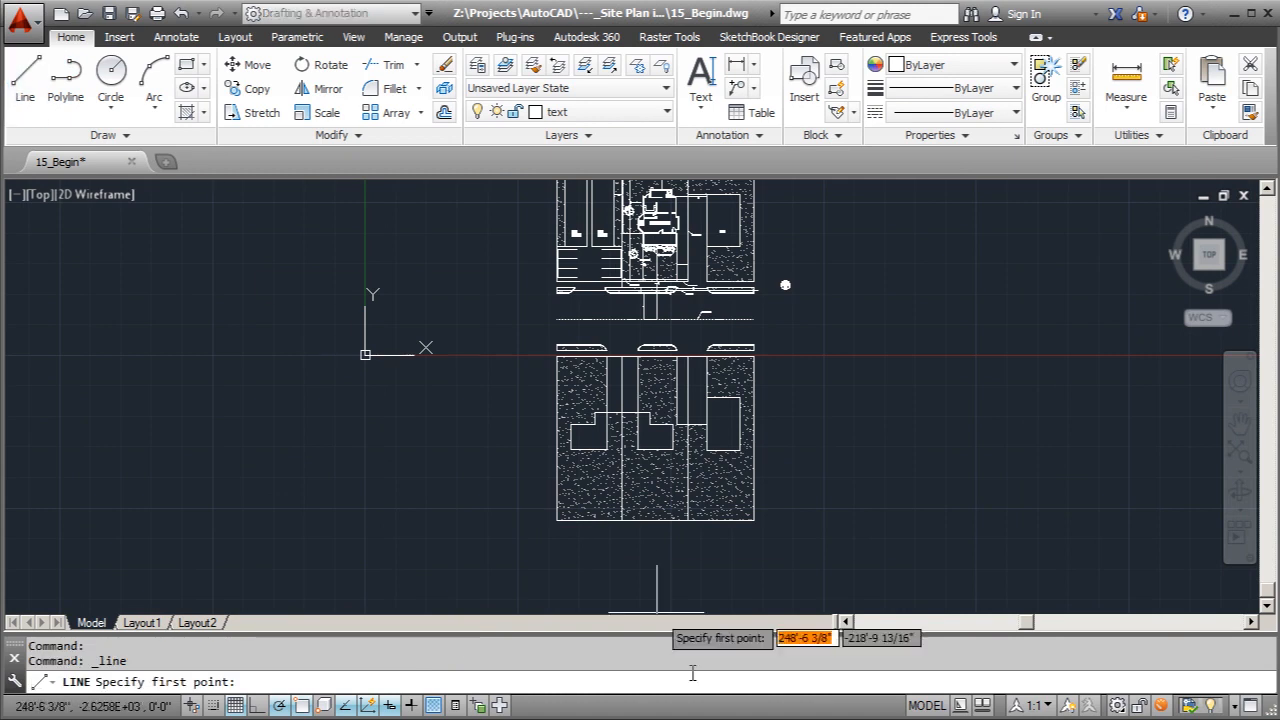
left_click(557, 546)
left_click(867, 565)
key("Escape")
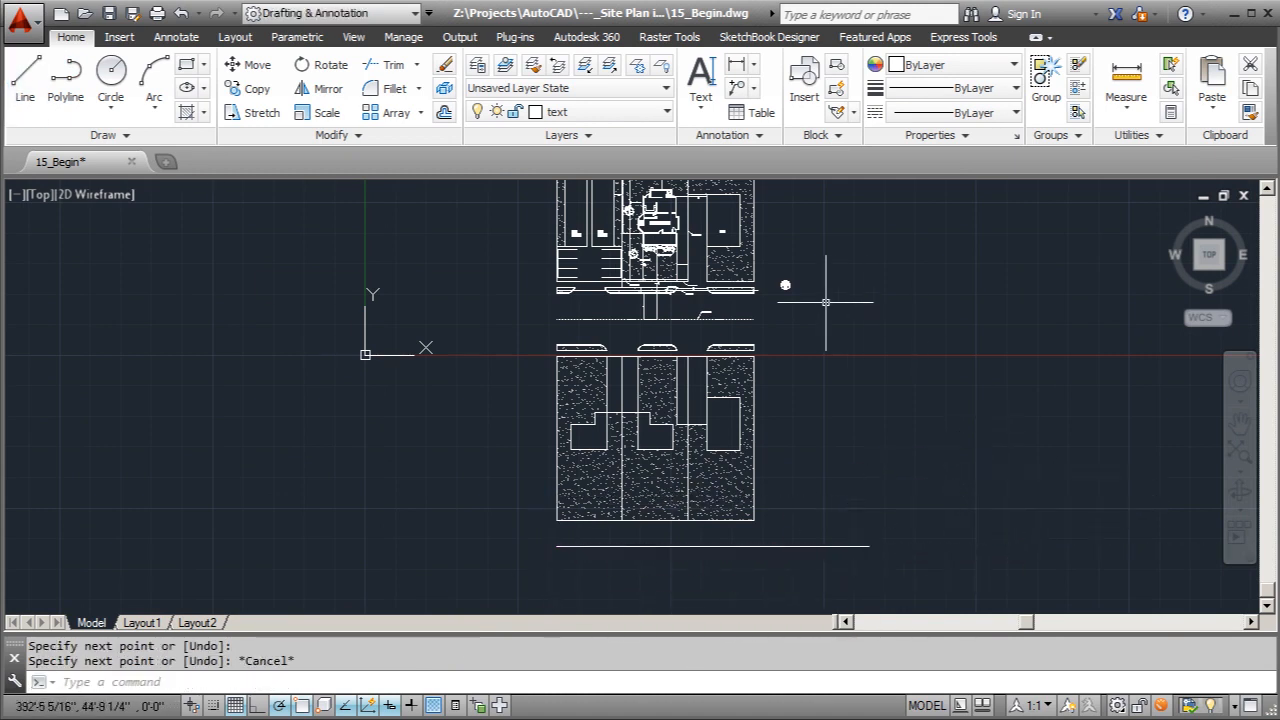
- Move the complete north arrow symbol from beside the plan to just west of the title line's start
left_click(767, 268)
left_click(800, 299)
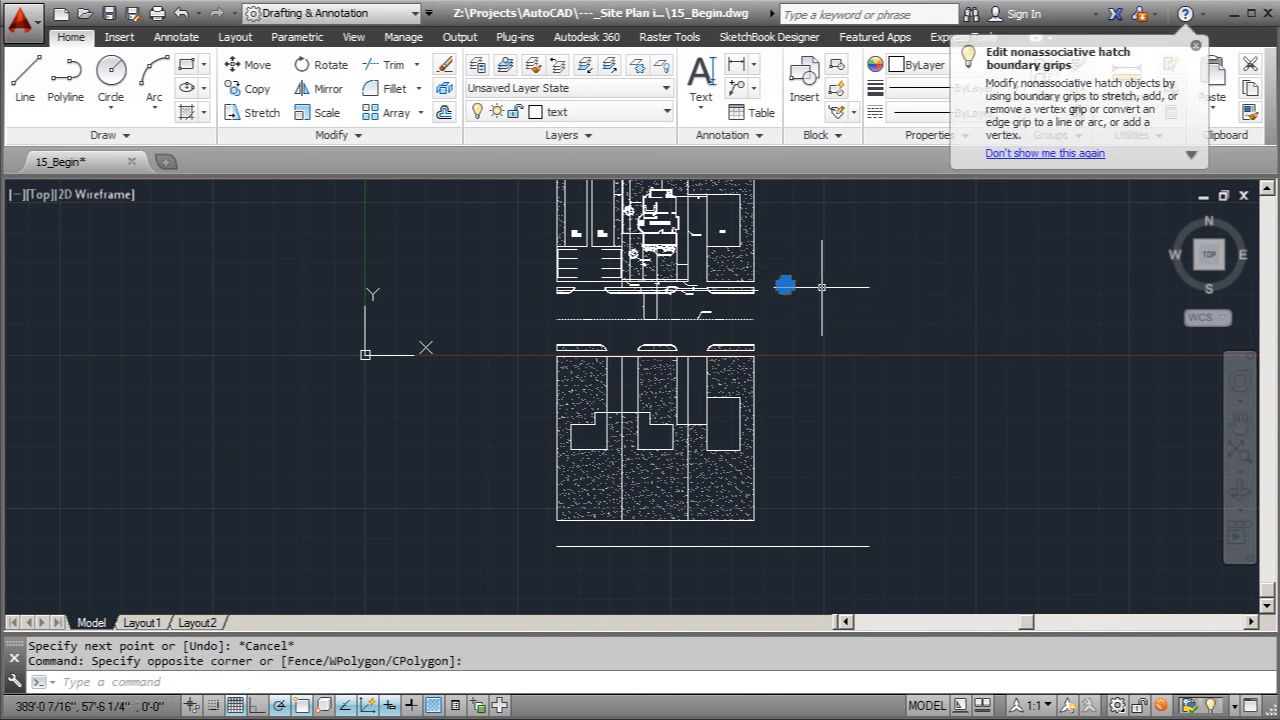
scroll(800, 278, "up", 3)
right_click(838, 205)
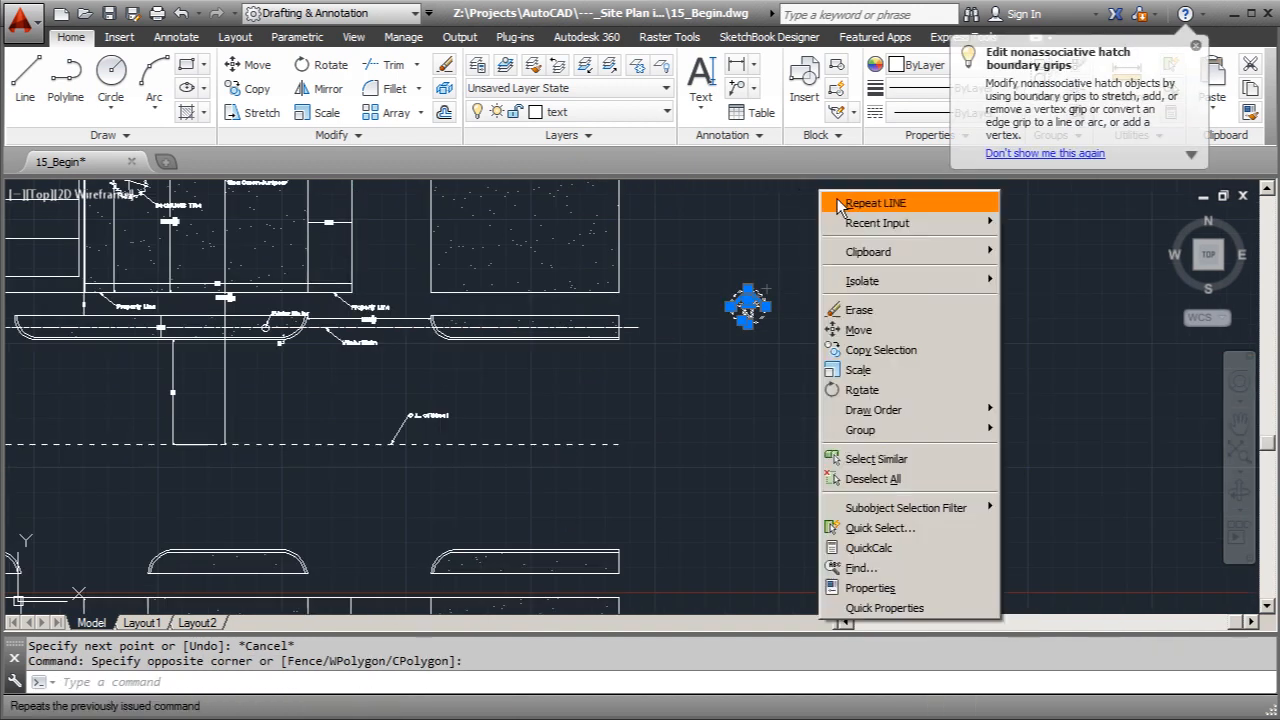
left_click(858, 330)
scroll(750, 316, "up", 3)
left_click(686, 256)
scroll(760, 330, "down", 5)
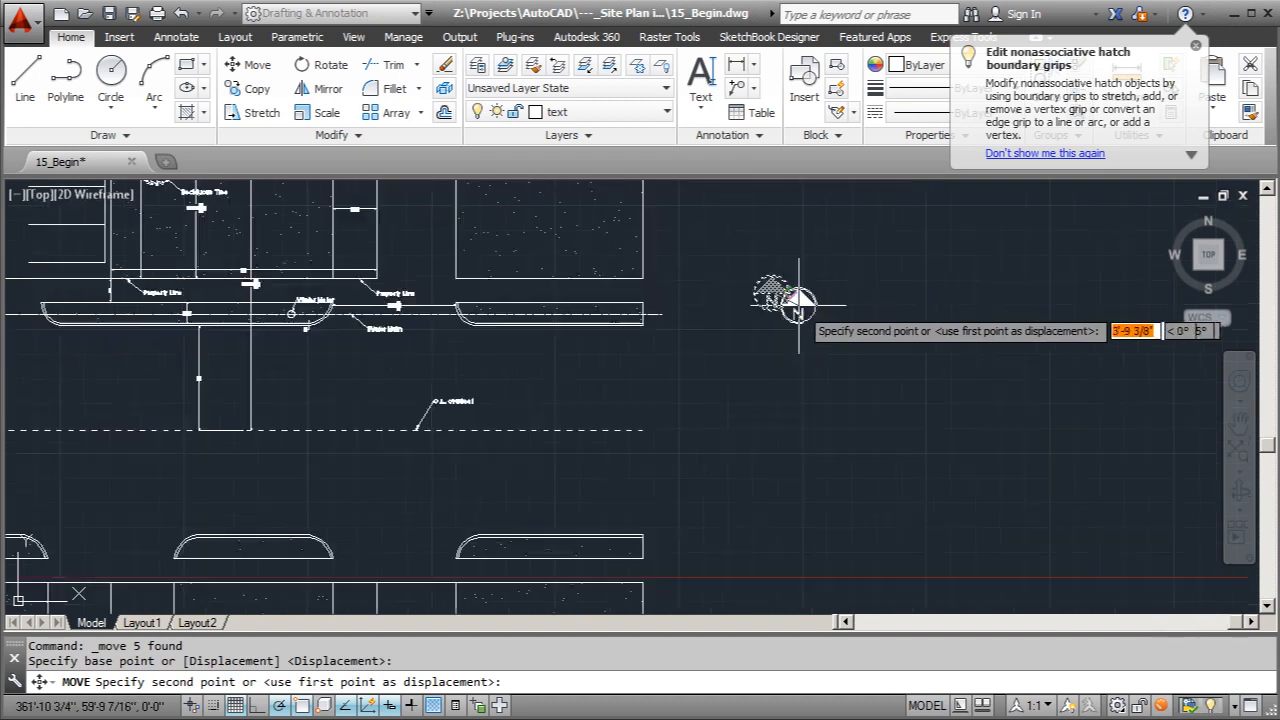
scroll(741, 378, "up", 5)
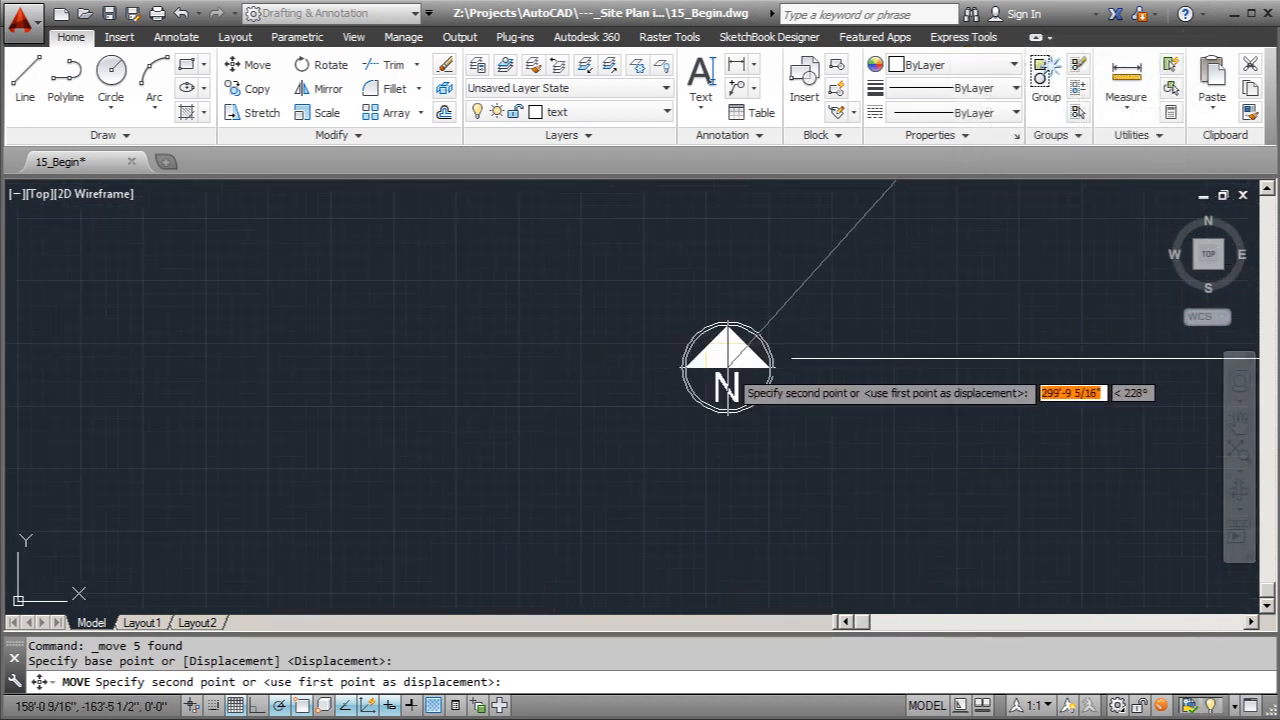
left_click(697, 362)
- Move the north arrow so the east quadrant of its outer circle meets the west end of the title line
left_click(620, 286)
left_click(754, 442)
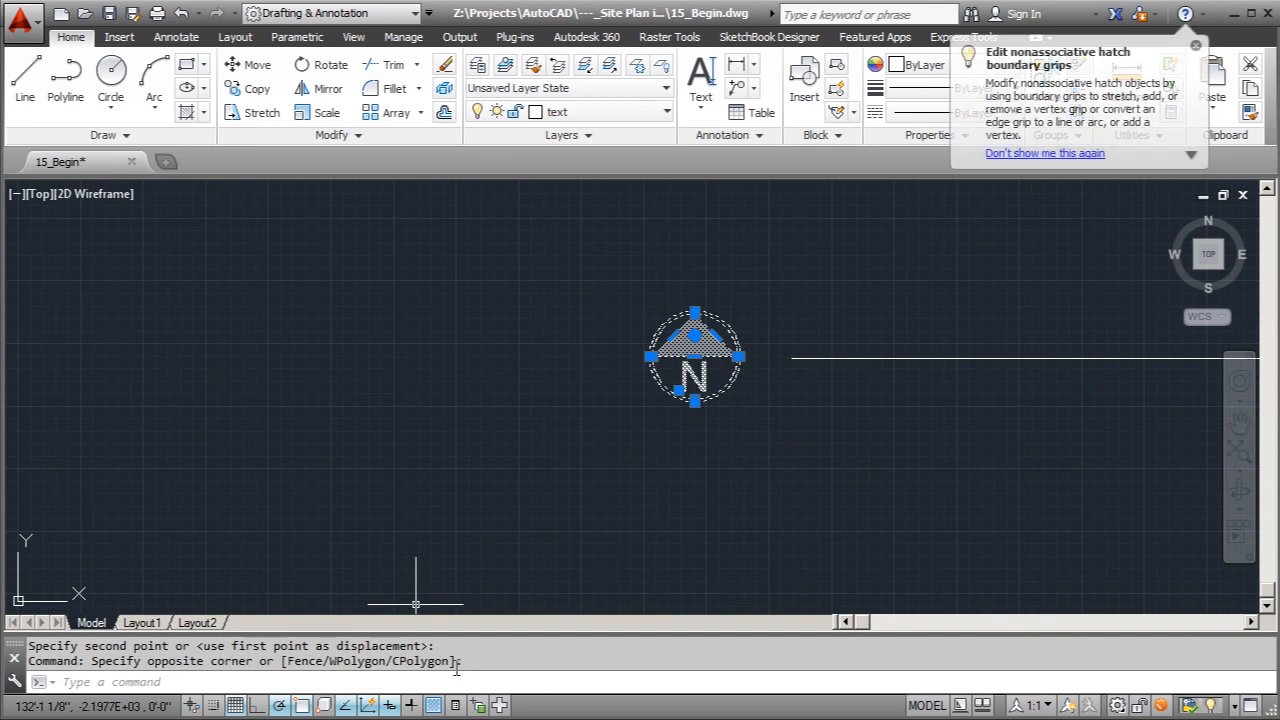
left_click(250, 64)
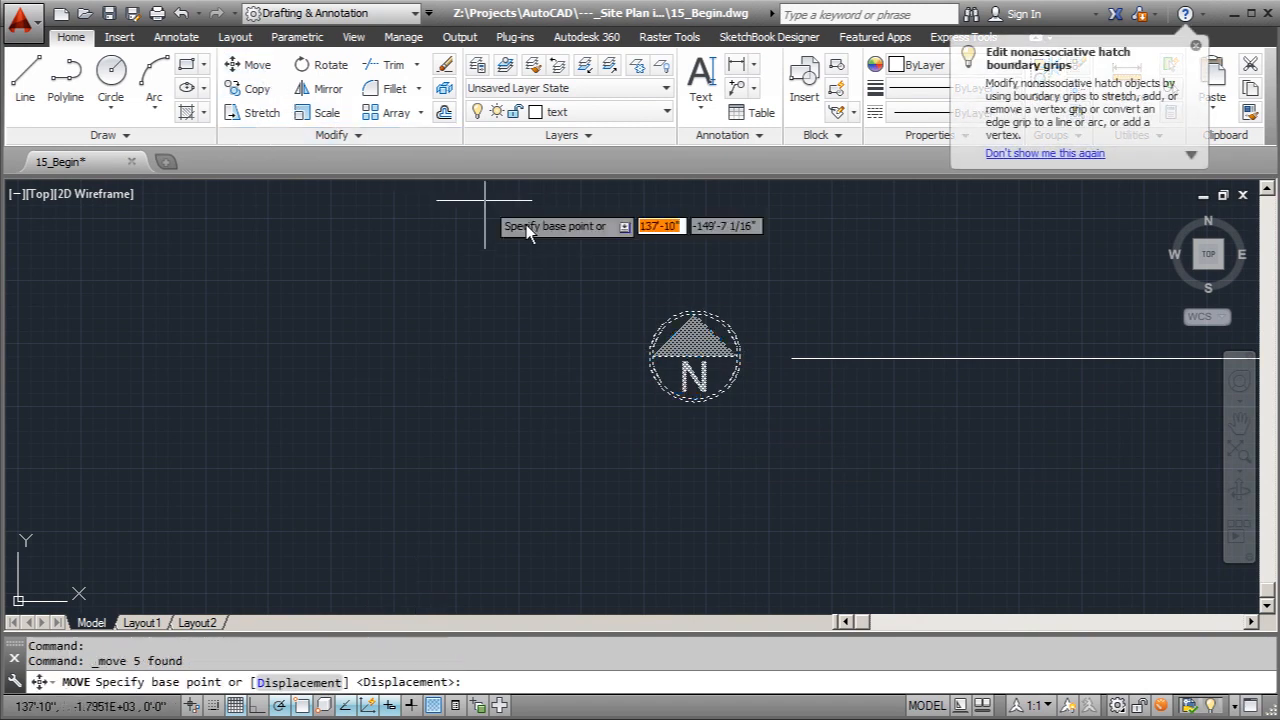
left_click(742, 357)
left_click(791, 380)
- Copy the "124" text from the east building to just above the title line, east of the north arrow
scroll(500, 366, "down", 3)
scroll(625, 355, "down", 3)
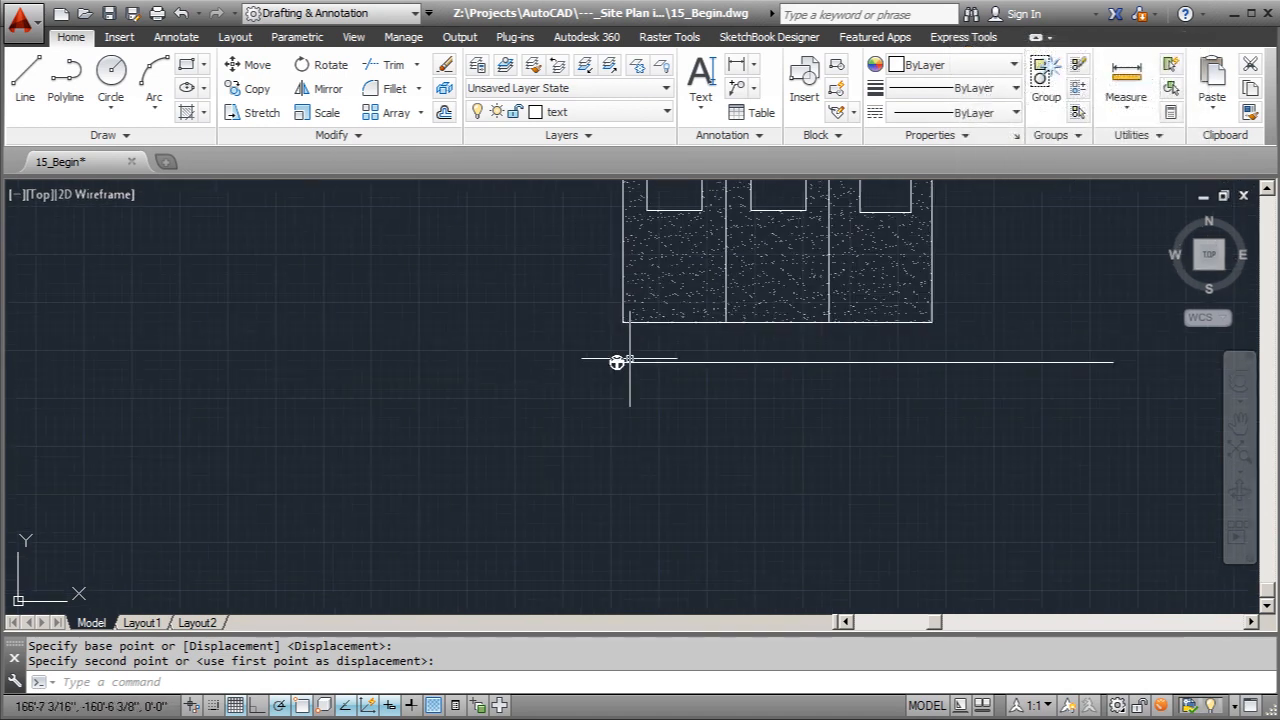
scroll(560, 450, "down", 2)
scroll(731, 484, "up", 4)
scroll(914, 363, "up", 2)
scroll(765, 539, "down", 2)
scroll(711, 355, "up", 3)
scroll(1001, 245, "down", 1)
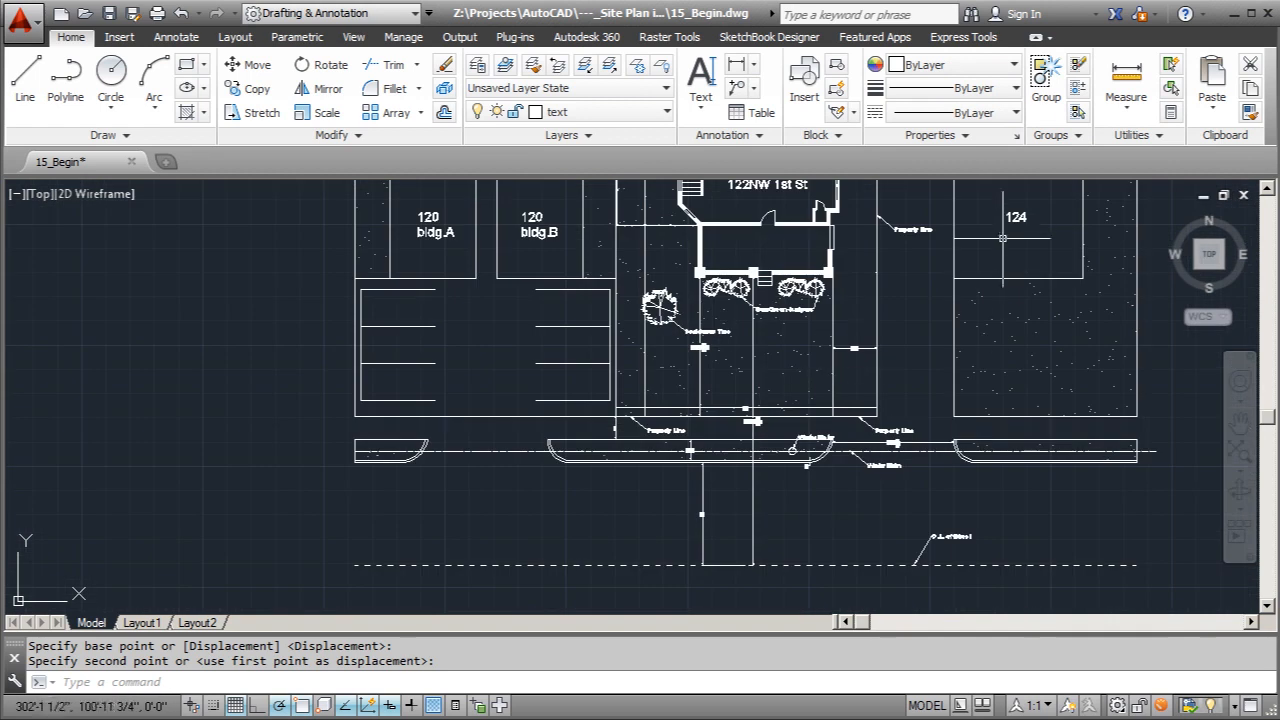
left_click(1008, 218)
left_click(250, 88)
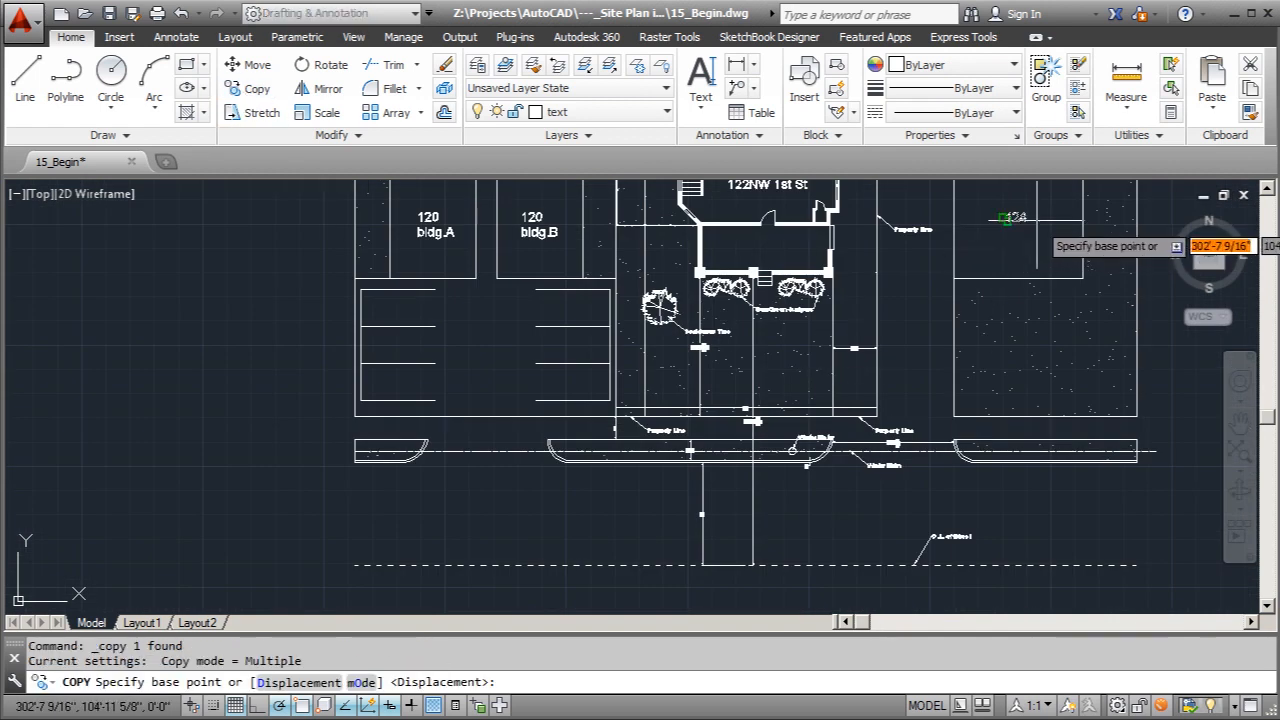
left_click(1015, 217)
scroll(958, 248, "down", 3)
scroll(763, 520, "up", 5)
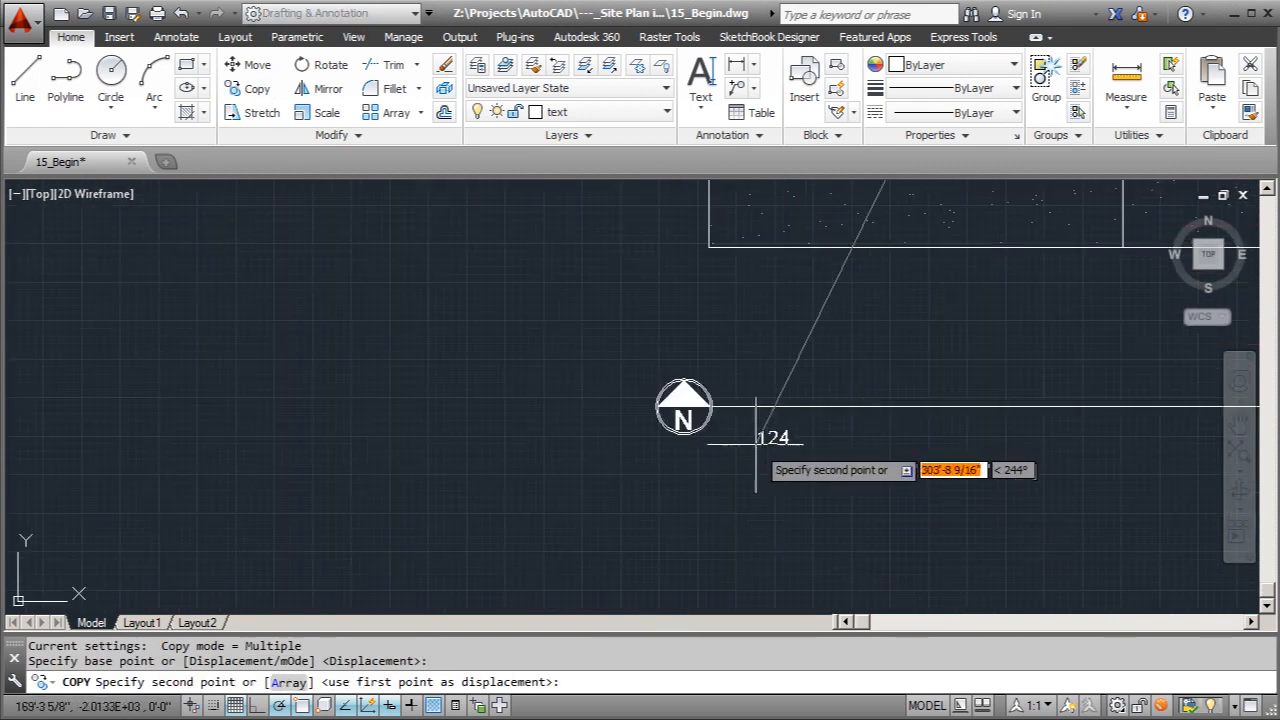
left_click(767, 375)
key("Escape")
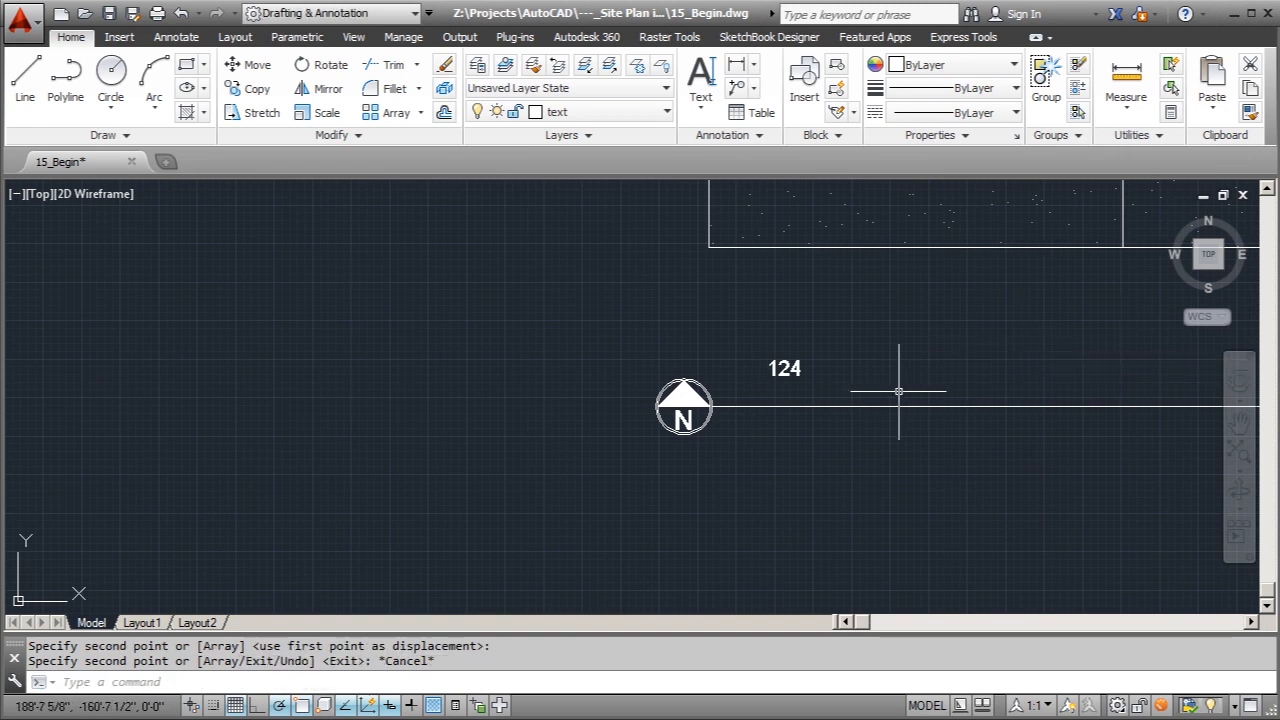
- Scale the copied "124" text by a factor of 3.0 about its insertion point
left_click(792, 377)
left_click(835, 352)
left_click(798, 363)
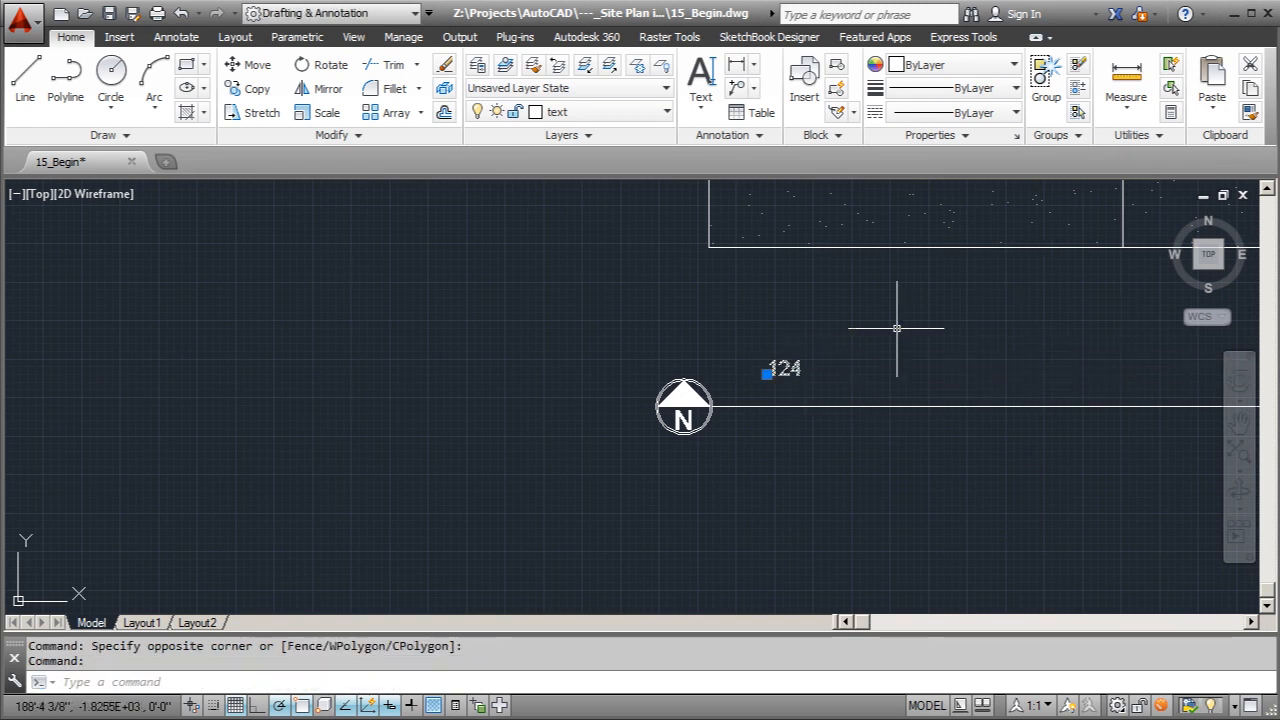
type("sc")
key("Return")
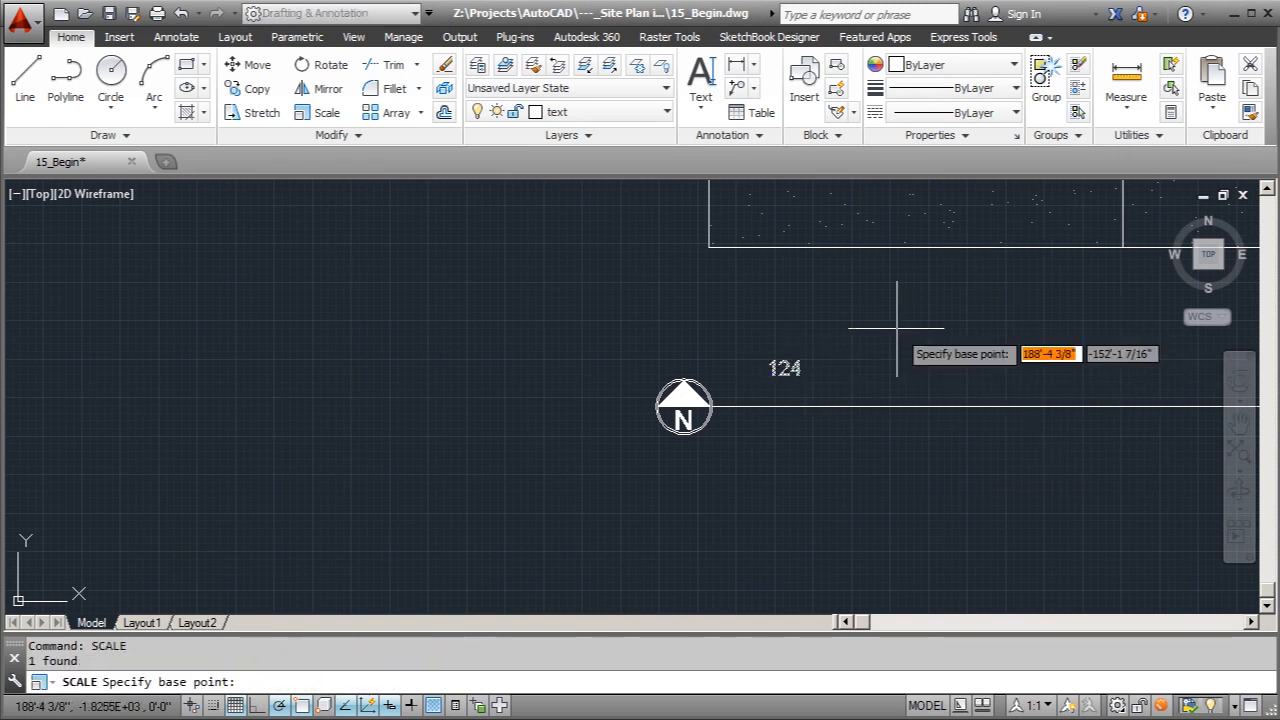
left_click(768, 375)
type("3.0")
key("Return")
- Move the enlarged "124" text so it sits just above the title line, right beside the north arrow
scroll(598, 430, "down", 2)
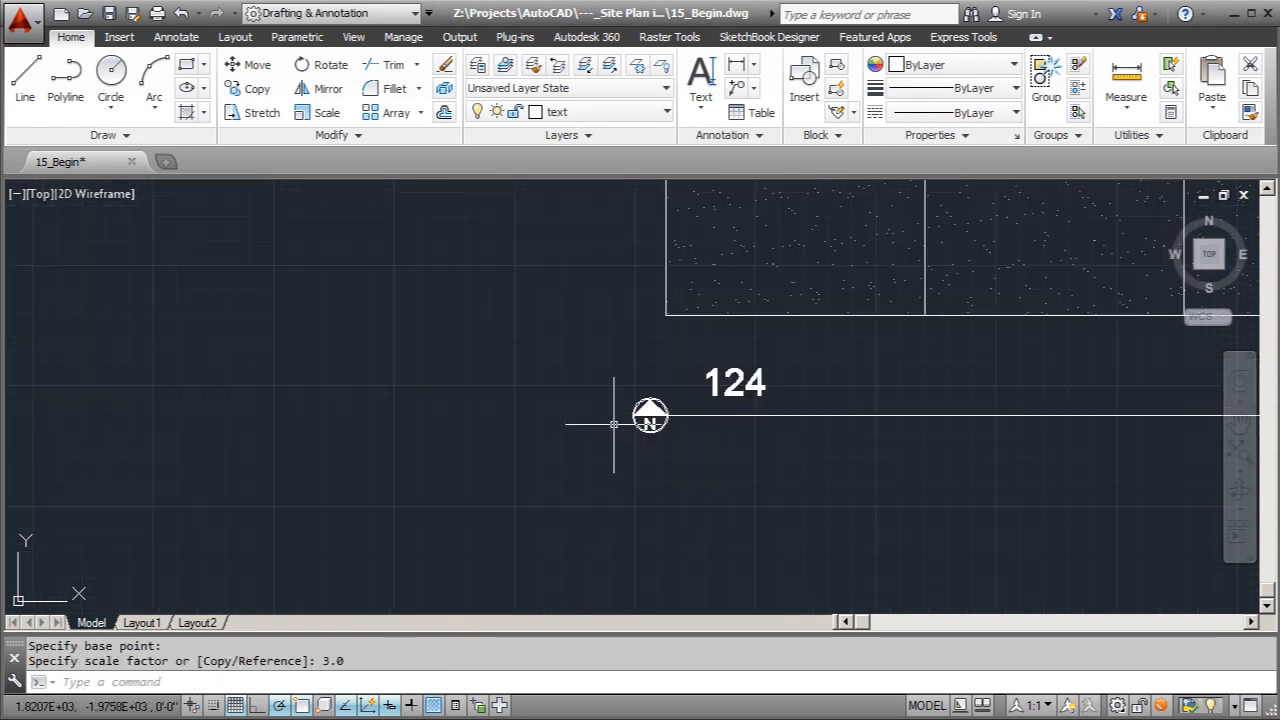
left_click(709, 390)
left_click(714, 390)
left_click(714, 389)
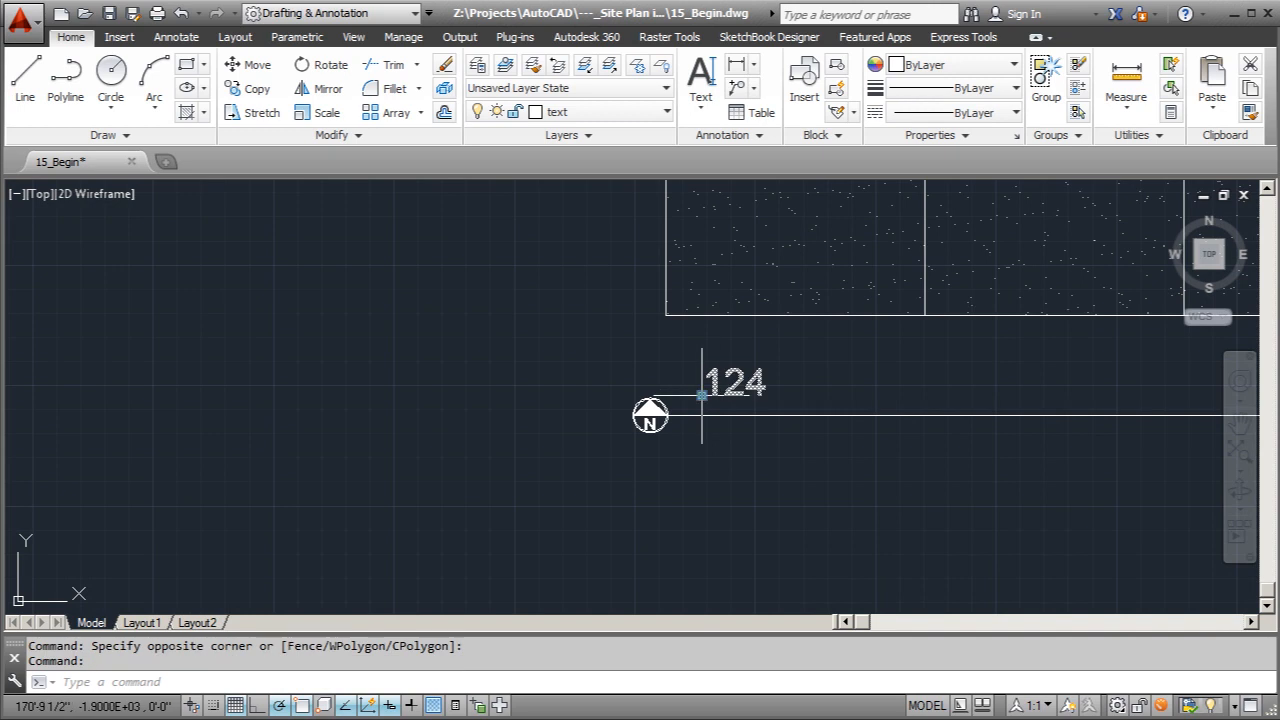
left_click(702, 395)
left_click(682, 405)
key("Escape")
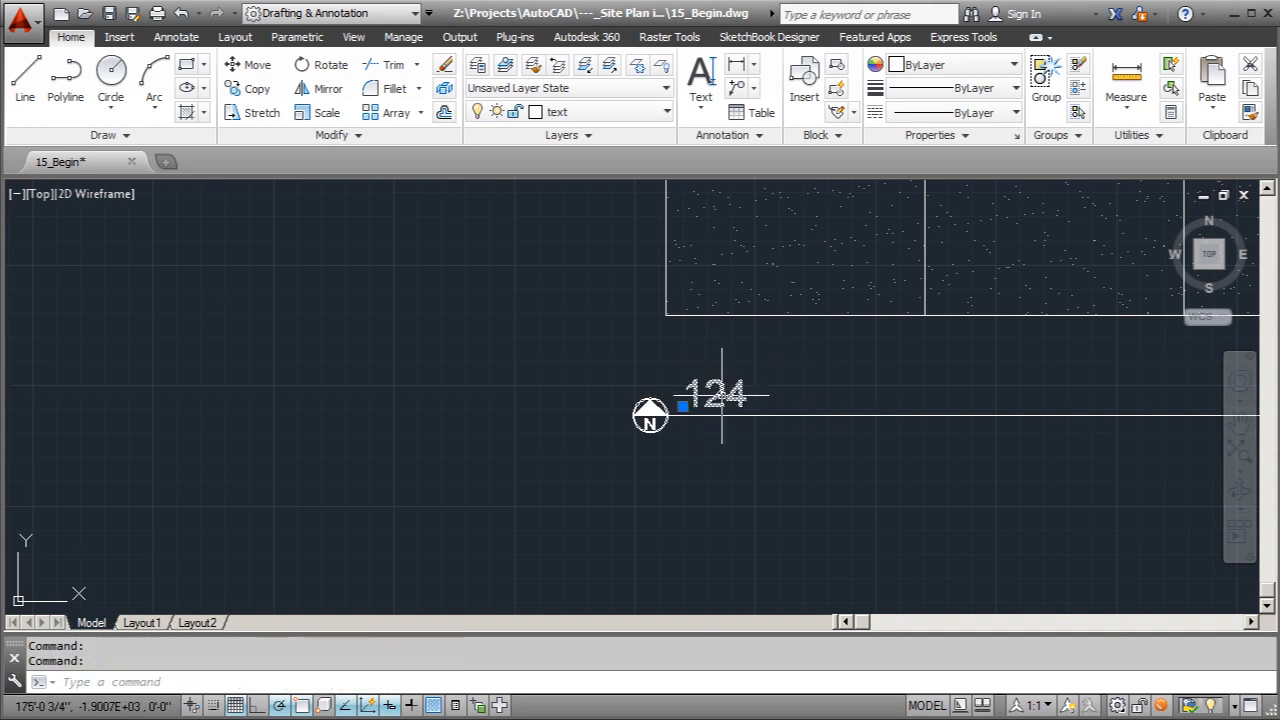
- Change the enlarged "124" text above the title line to "Site Plan"
double_click(722, 395)
type("Site Pl")
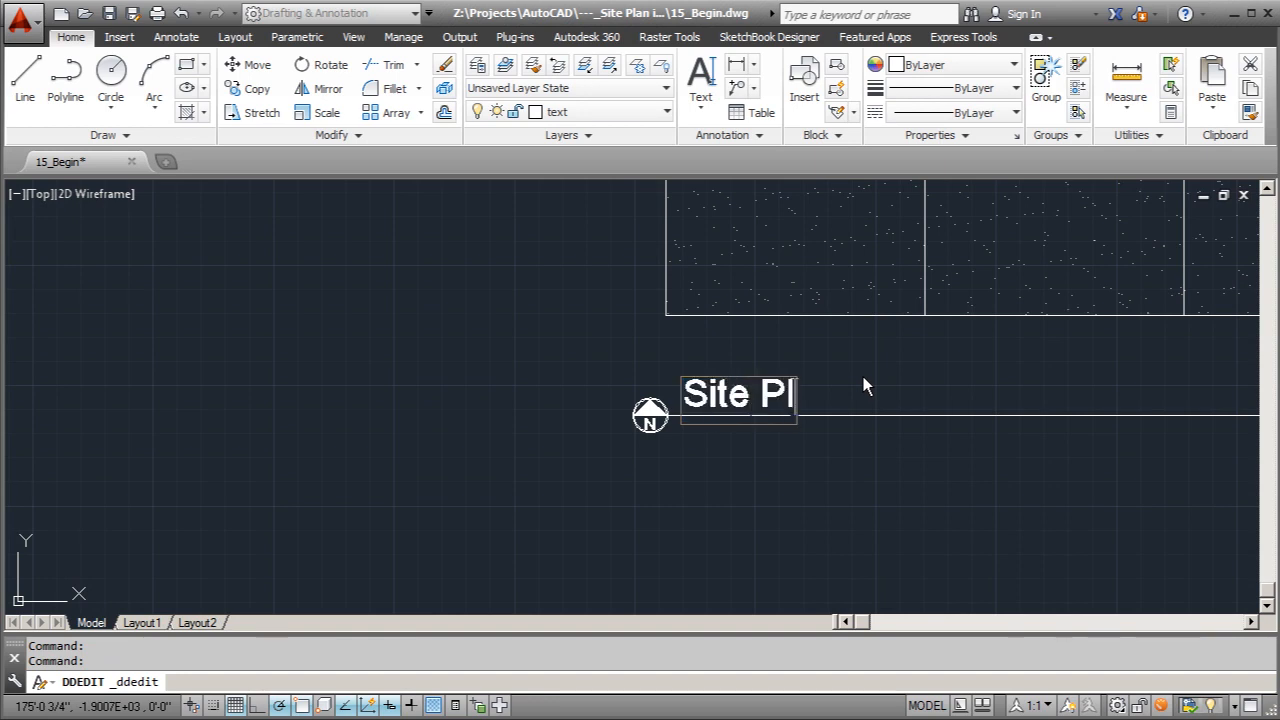
left_click(874, 443)
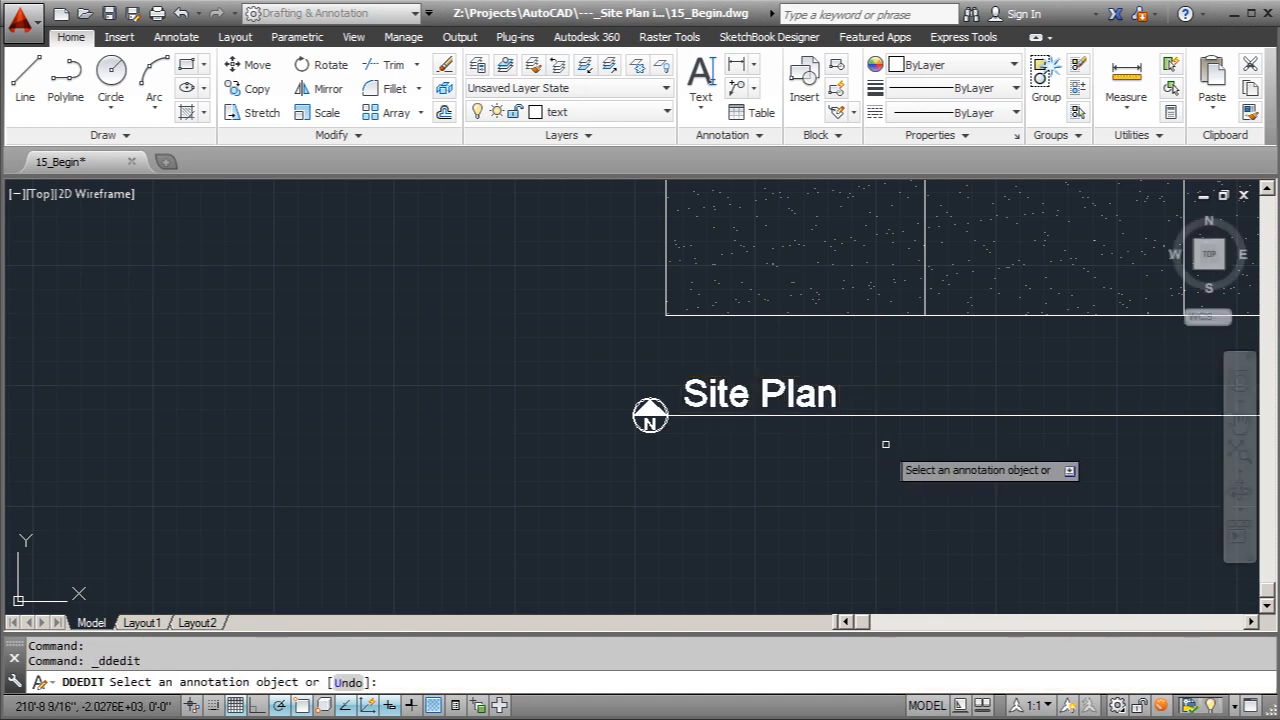
key("Escape")
- Copy the "Site Plan" text straight down to just below the title line
scroll(767, 463, "down", 5)
scroll(585, 554, "down", 2)
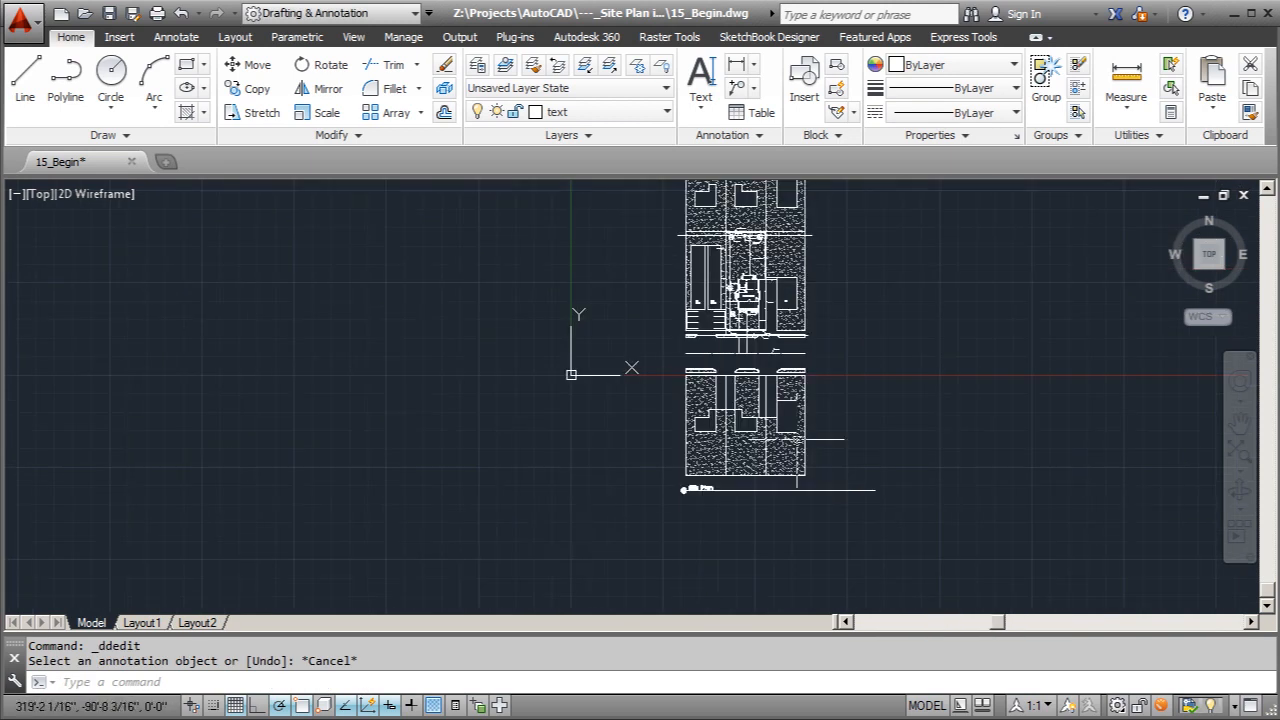
scroll(754, 293, "up", 2)
scroll(734, 242, "down", 2)
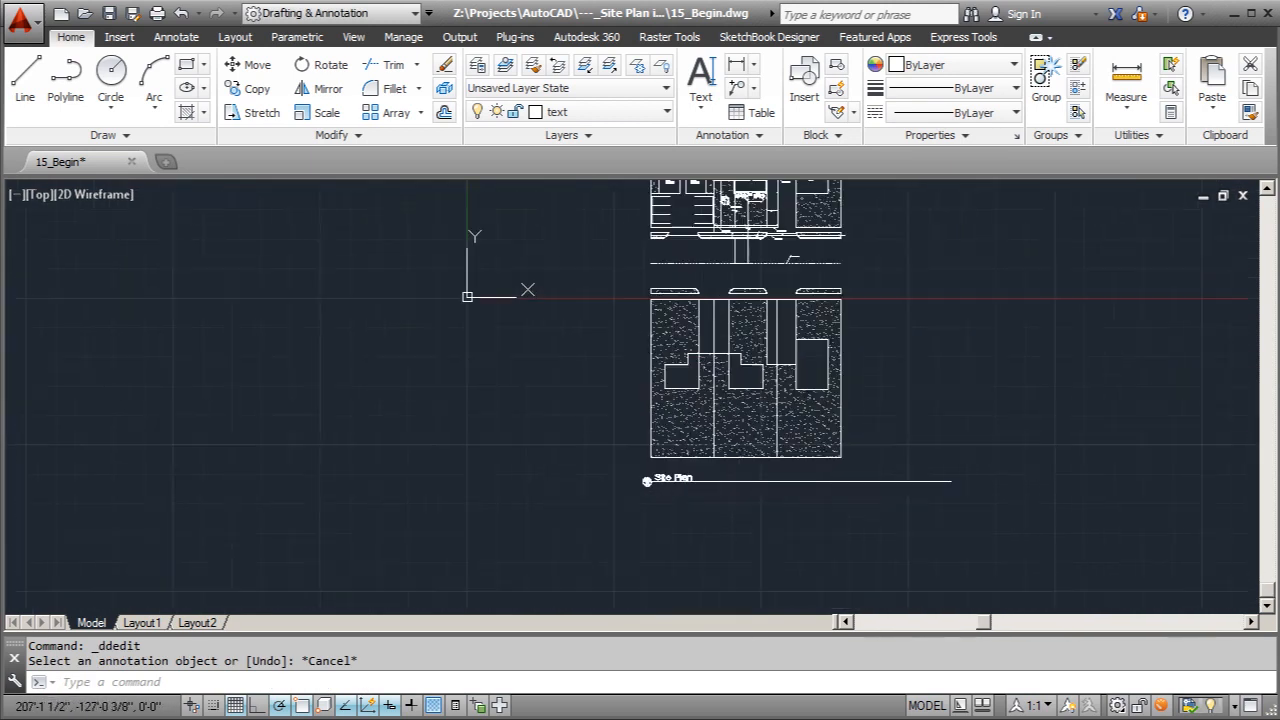
scroll(695, 449, "up", 6)
scroll(643, 510, "down", 2)
scroll(625, 460, "up", 4)
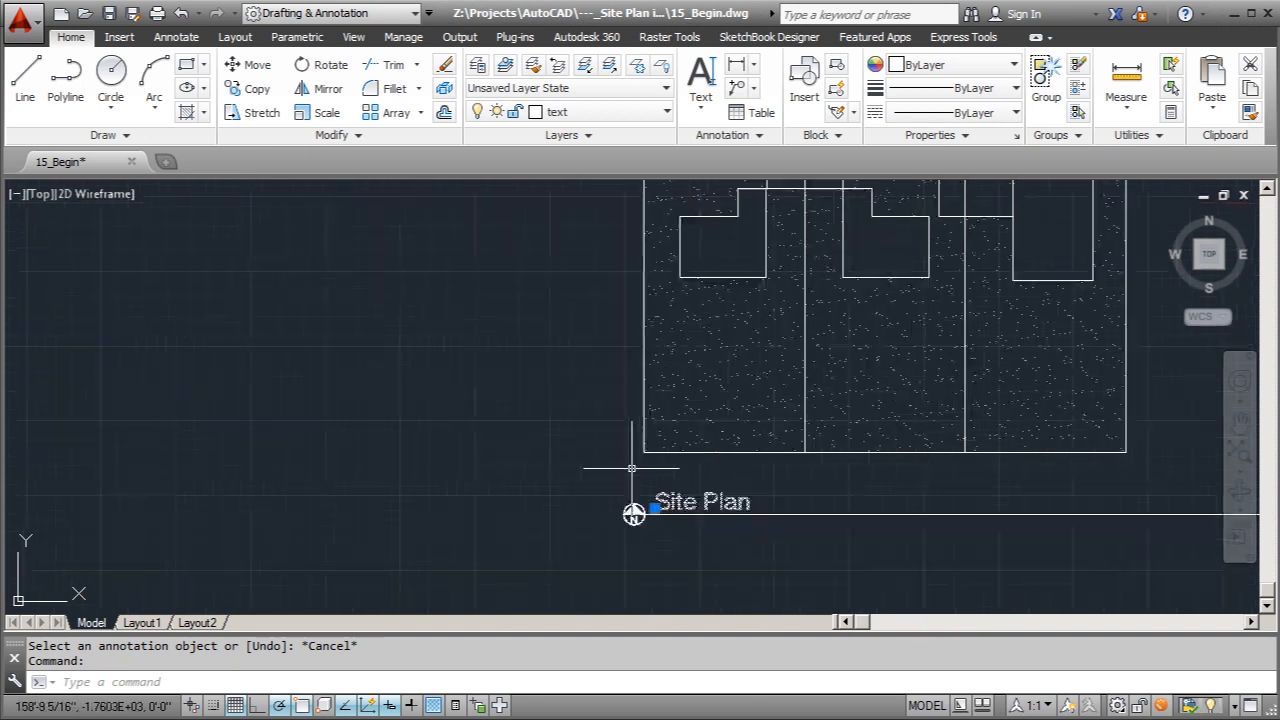
left_click(250, 88)
scroll(635, 405, "up", 3)
left_click(678, 427)
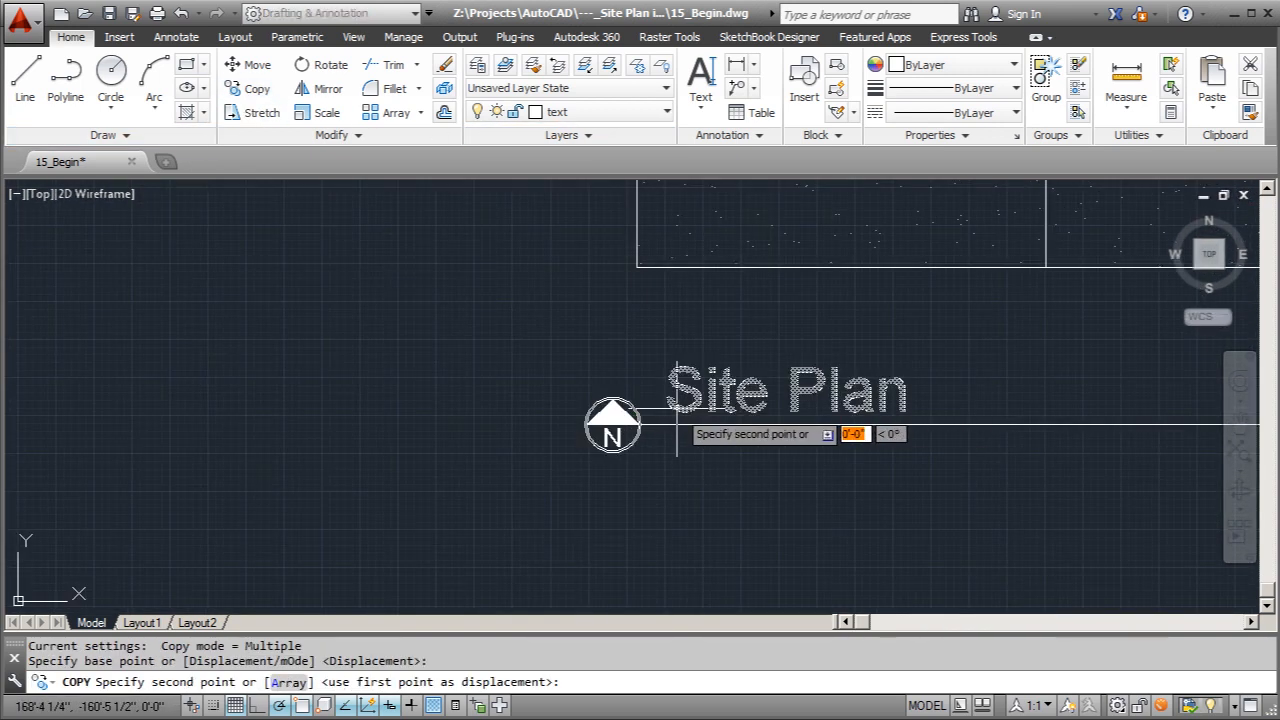
left_click(675, 485)
key("Escape")
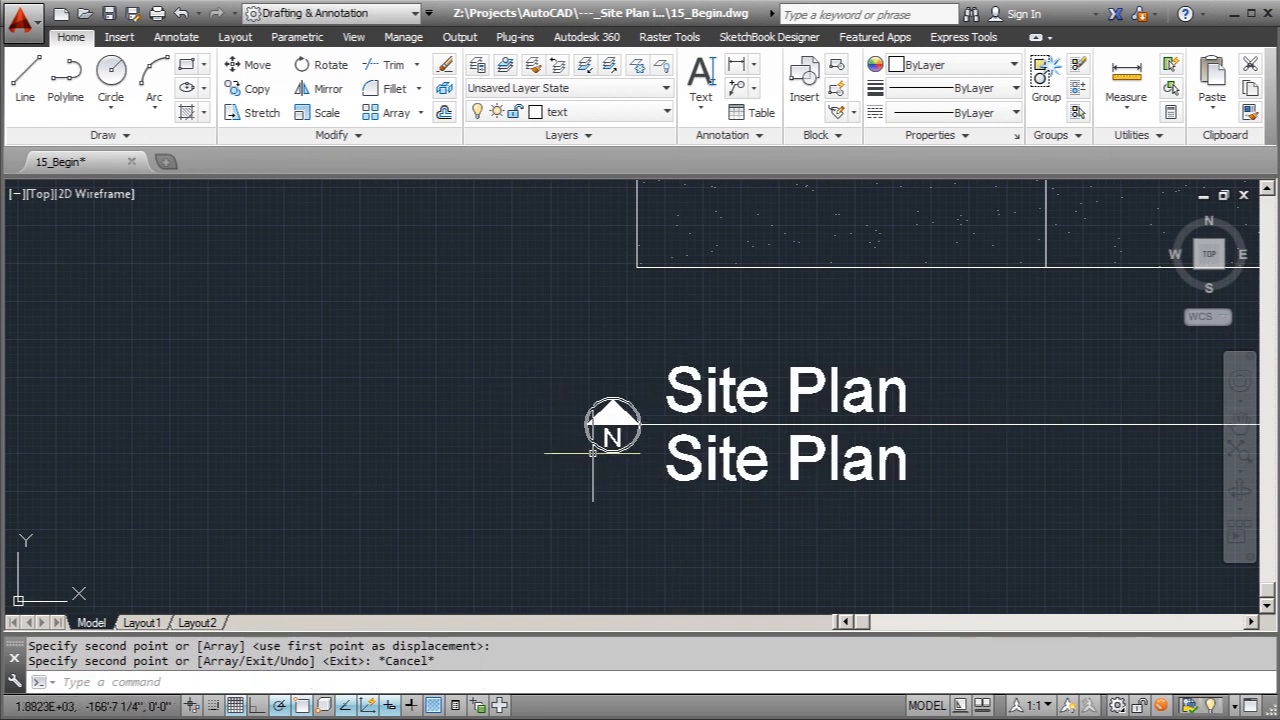
- Scale the "Site Plan" copy below the title line by a factor of .75 about its insertion point
left_click(753, 450)
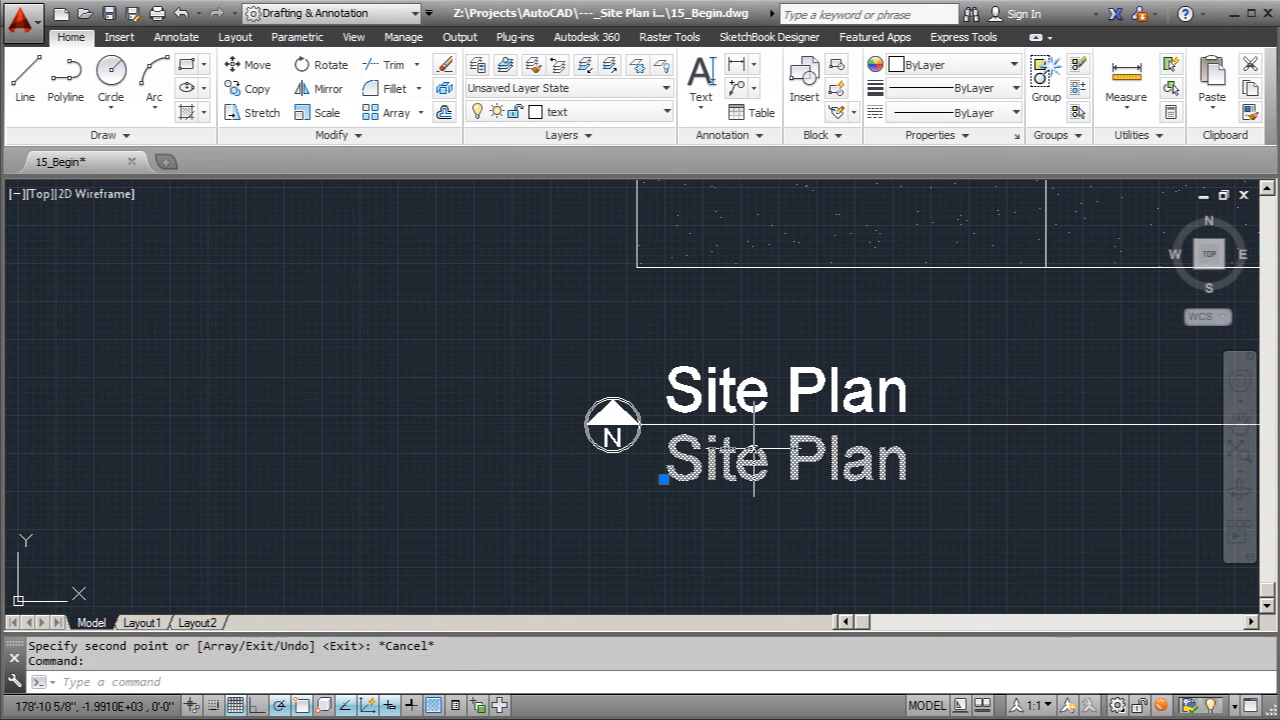
type("scale")
key("Return")
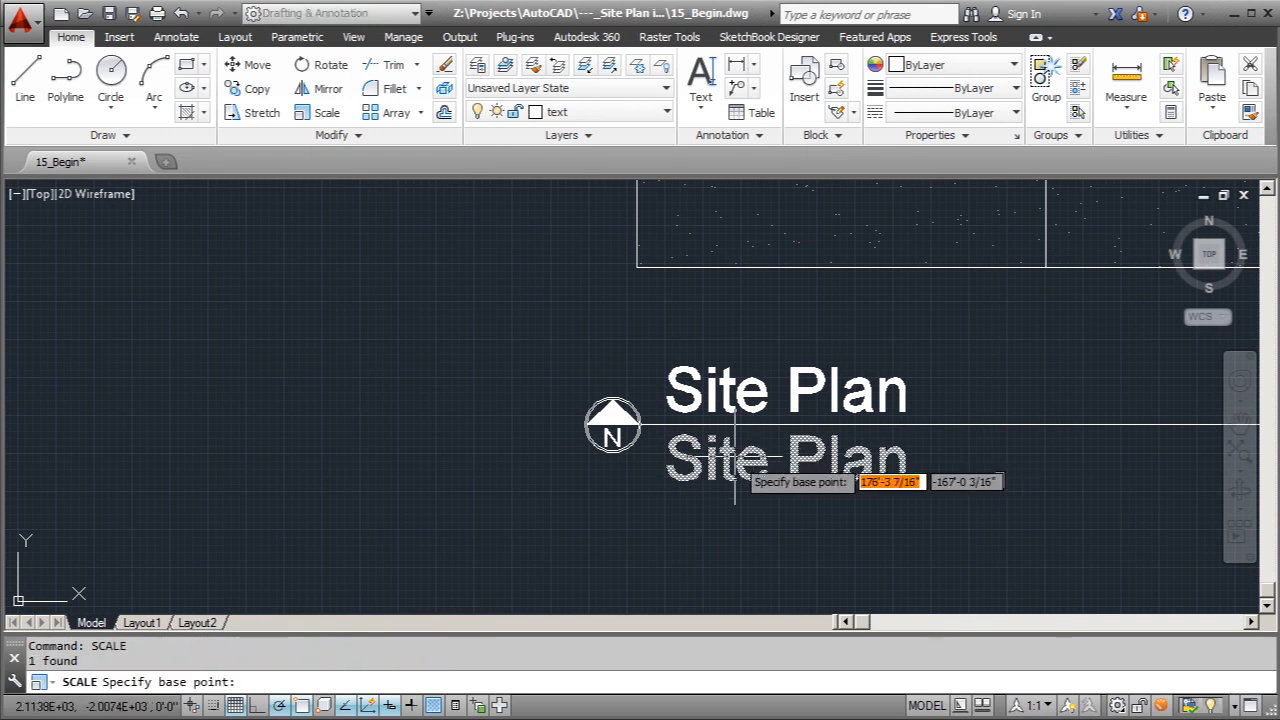
left_click(664, 478)
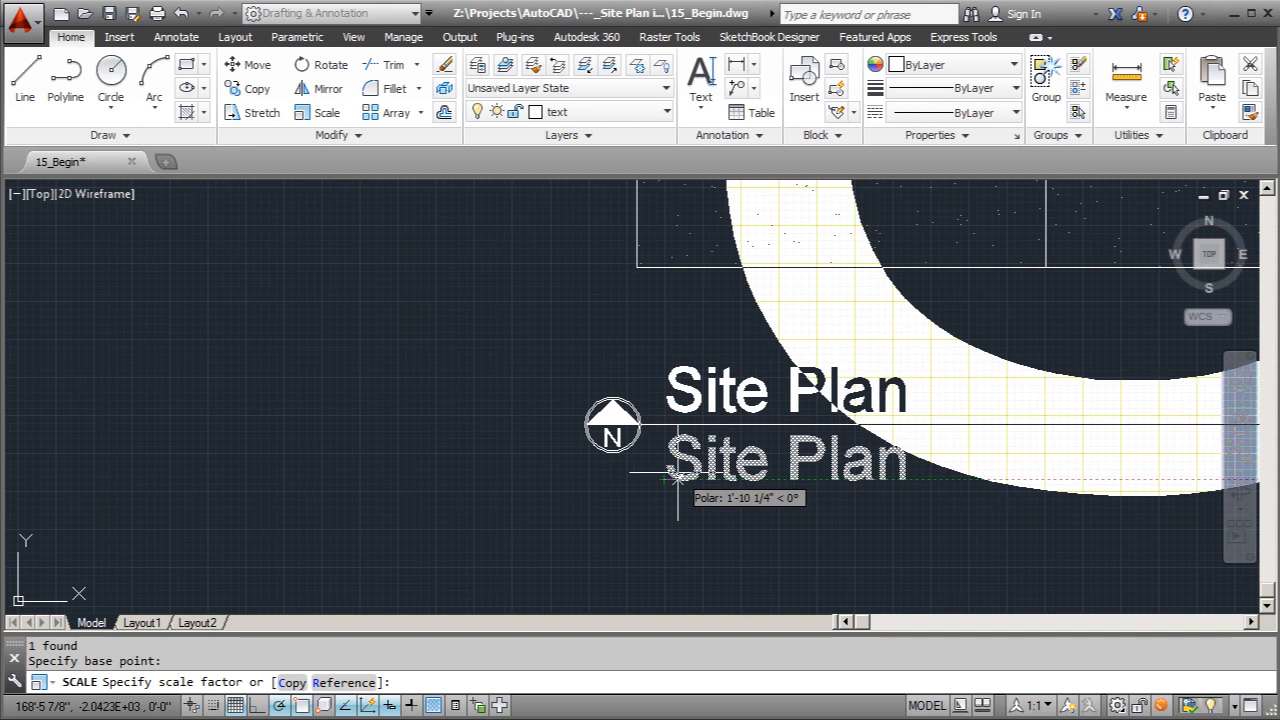
type(".")
key("Return")
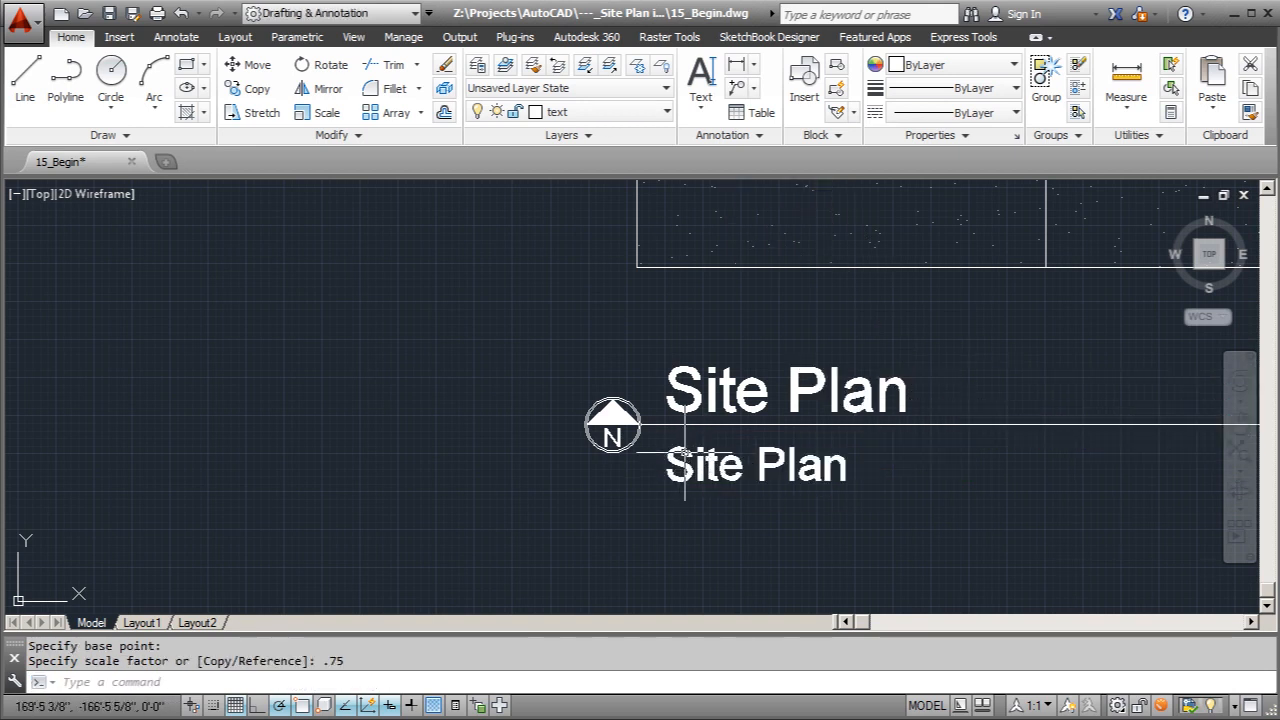
- Change the smaller text below the title line to "Scale : 1"=16'"
left_click(815, 455)
double_click(762, 475)
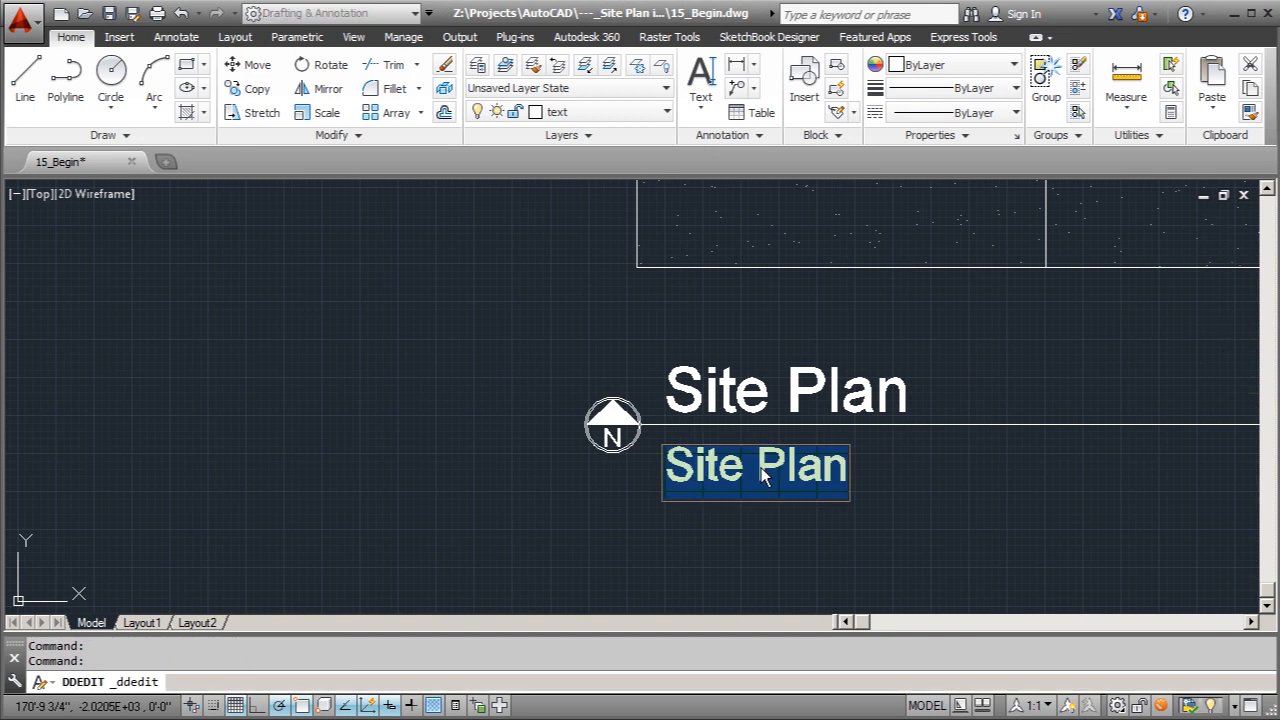
type("Scale")
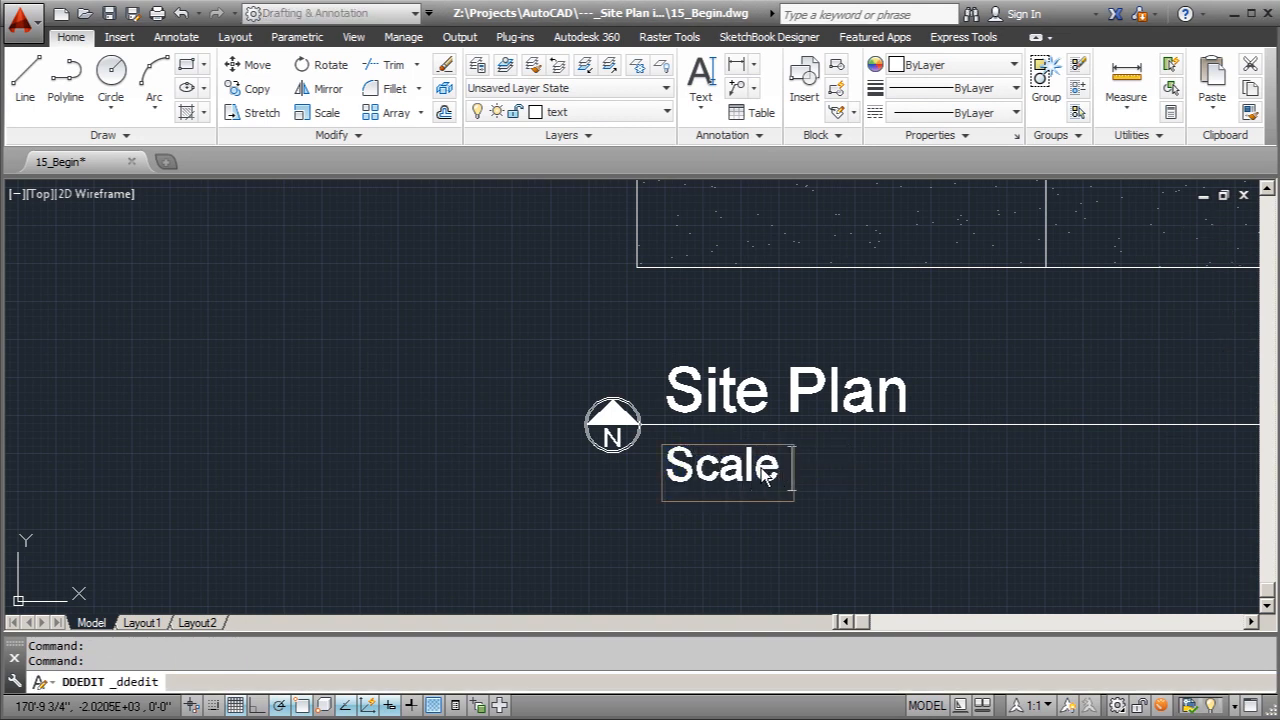
type(" +")
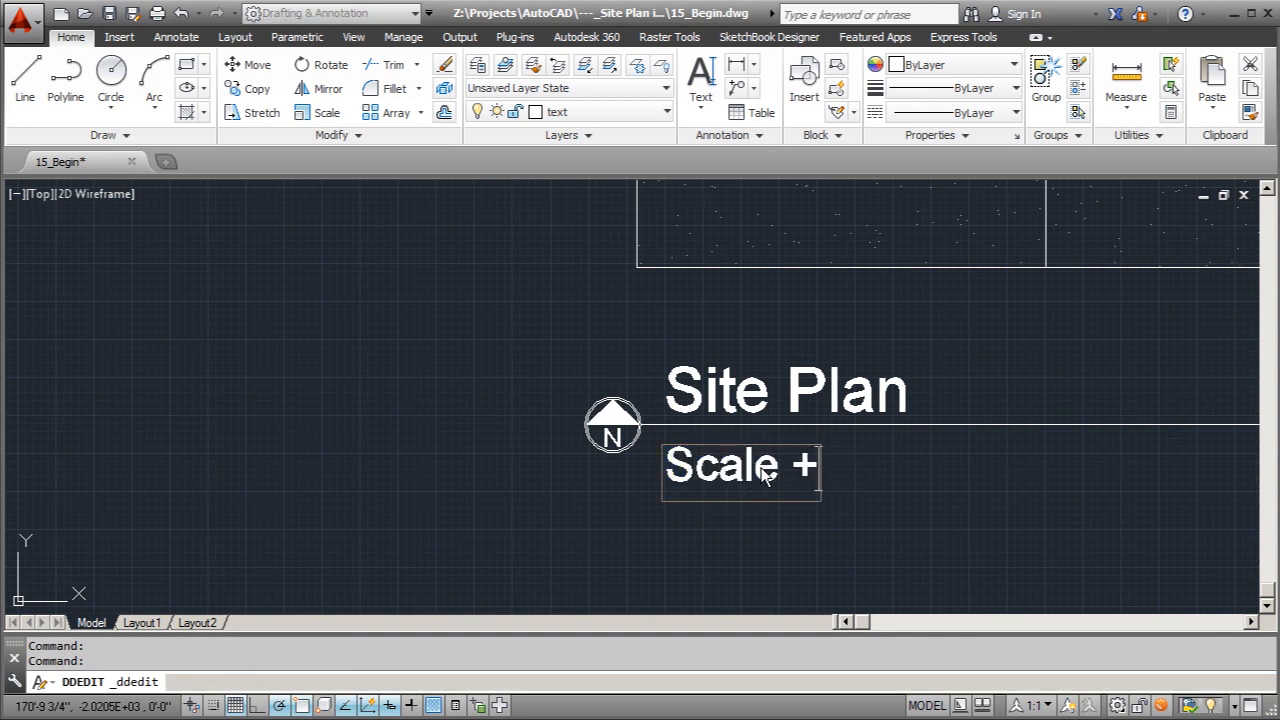
key("BackSpace")
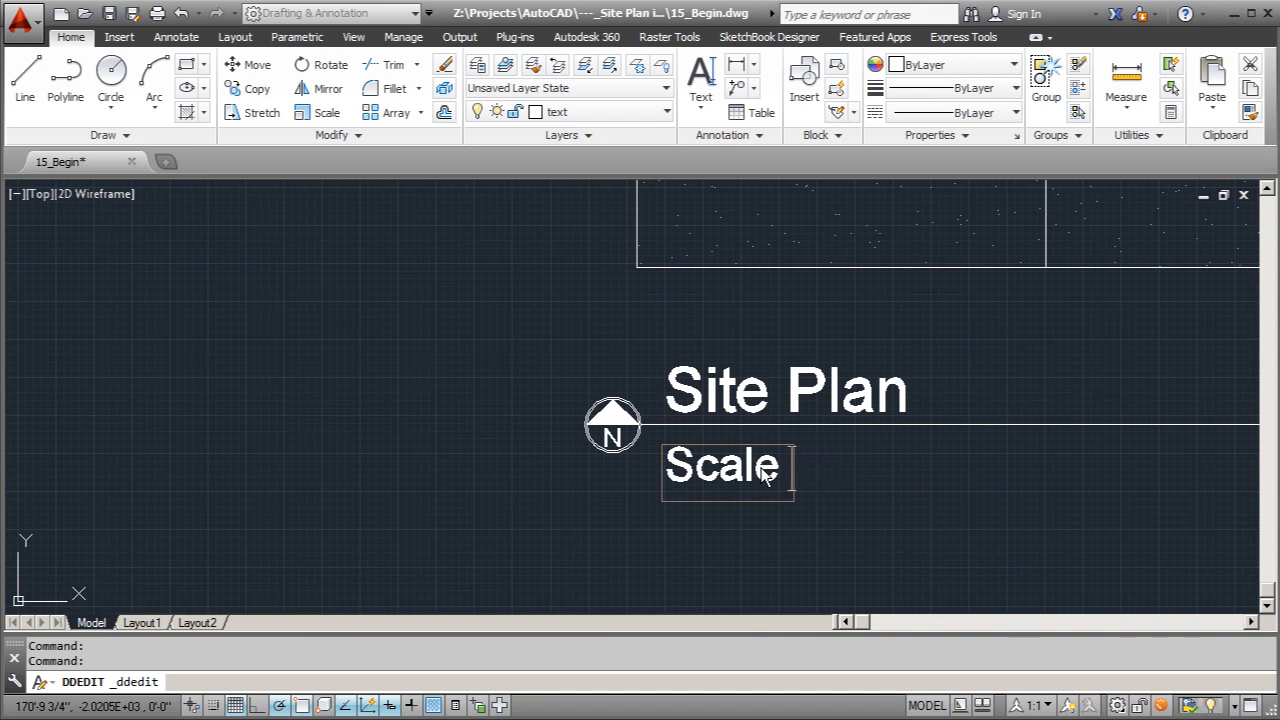
type(":   ")
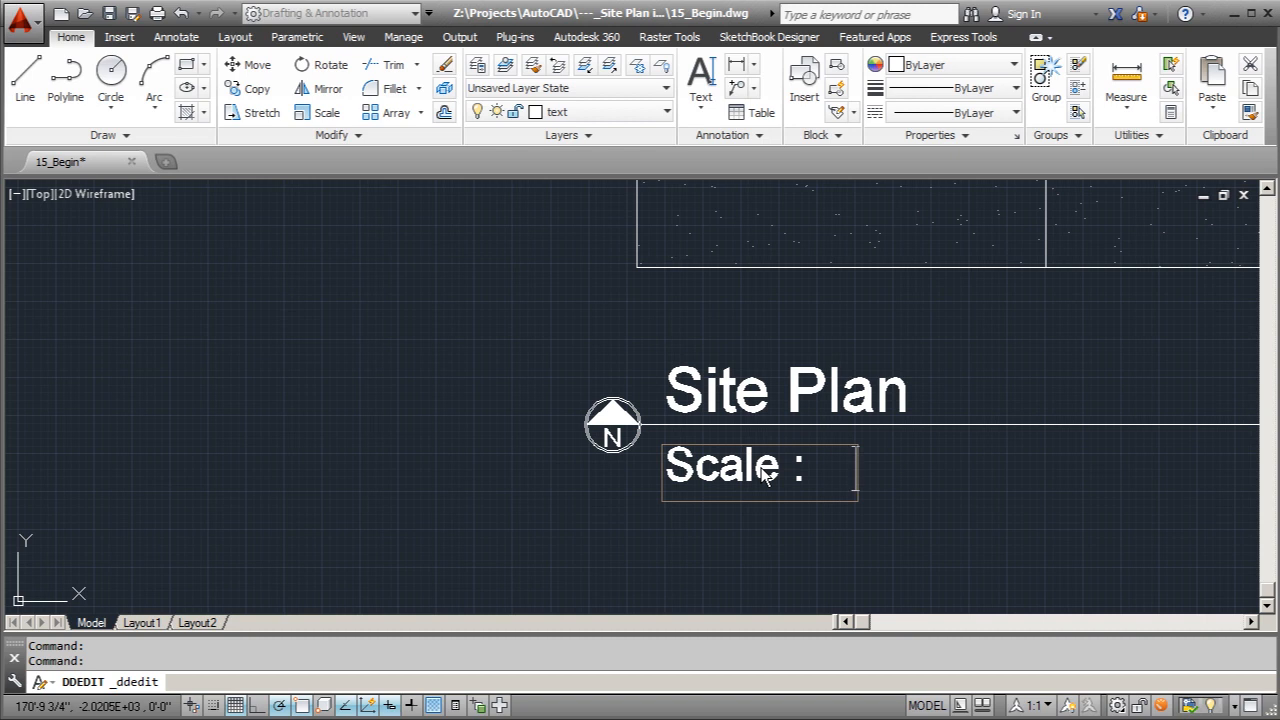
type("1")
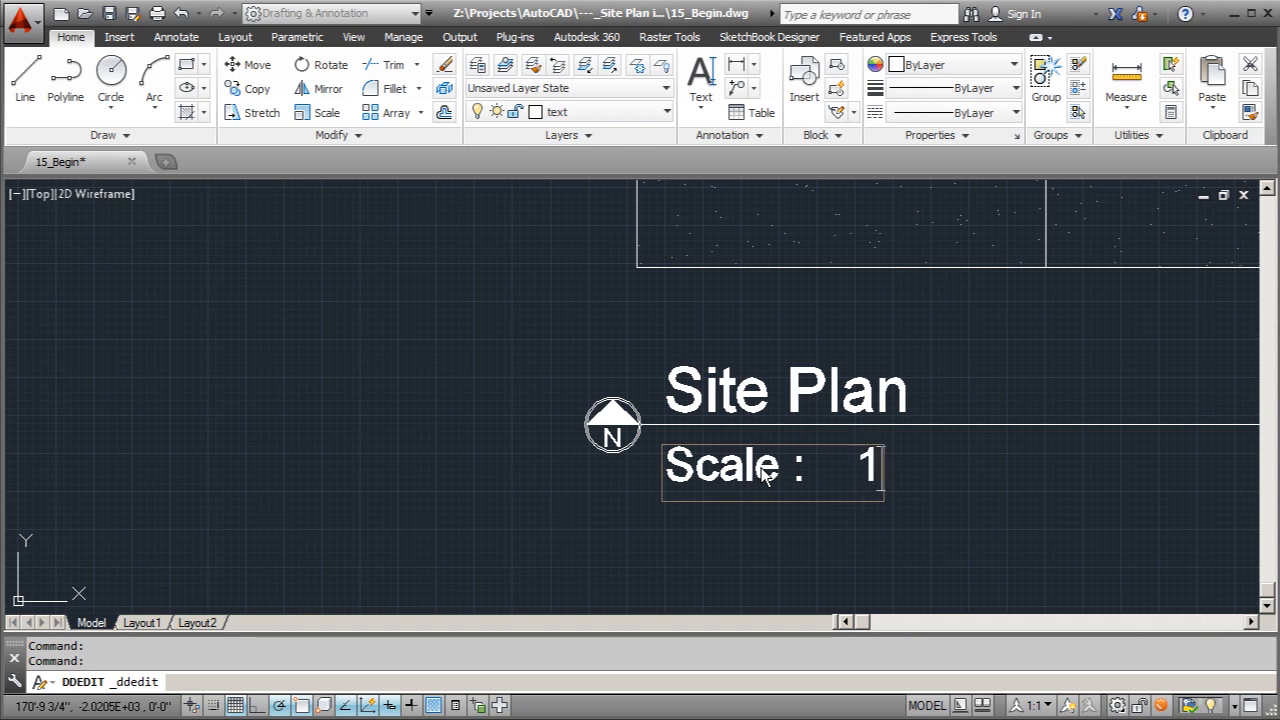
type("\"=")
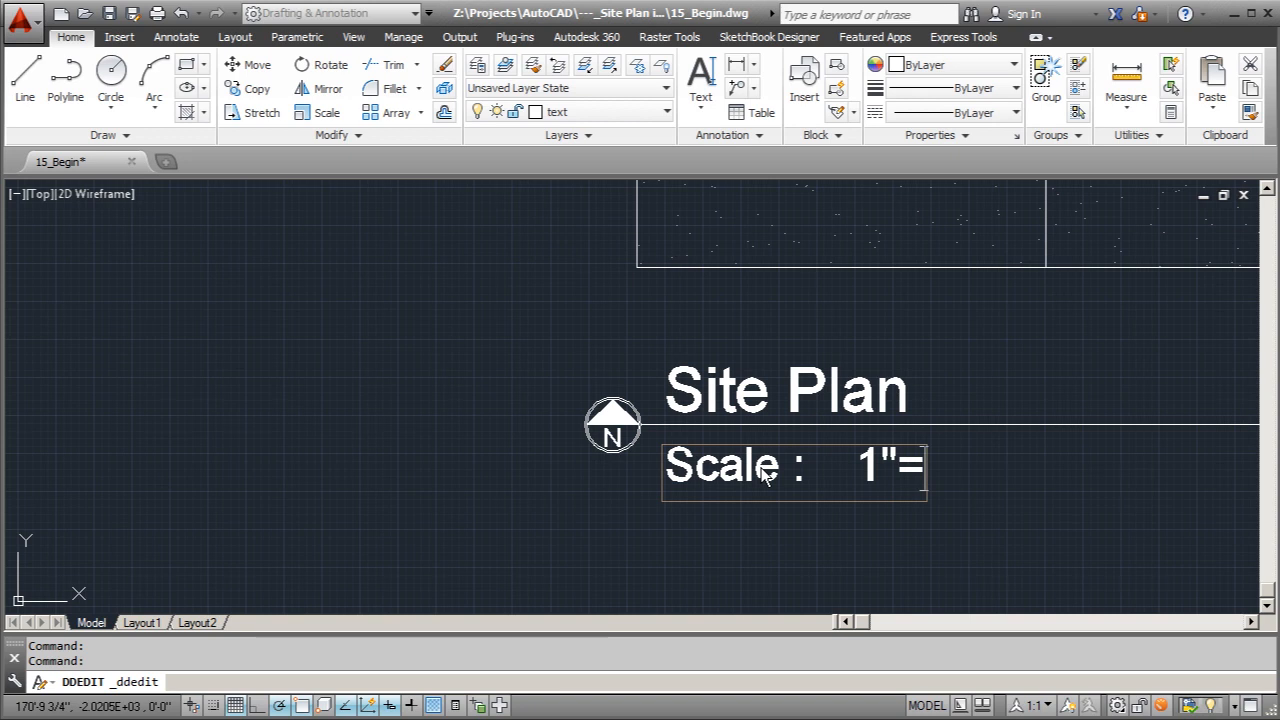
type("16")
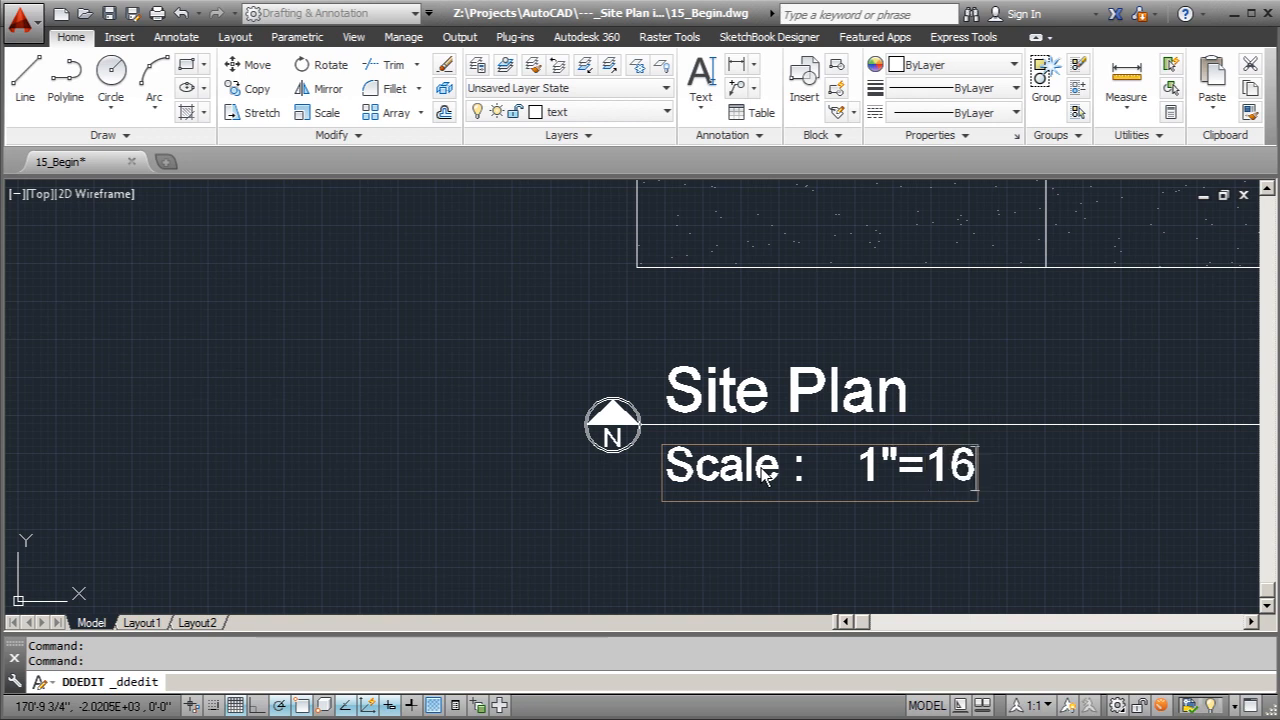
left_click(1022, 533)
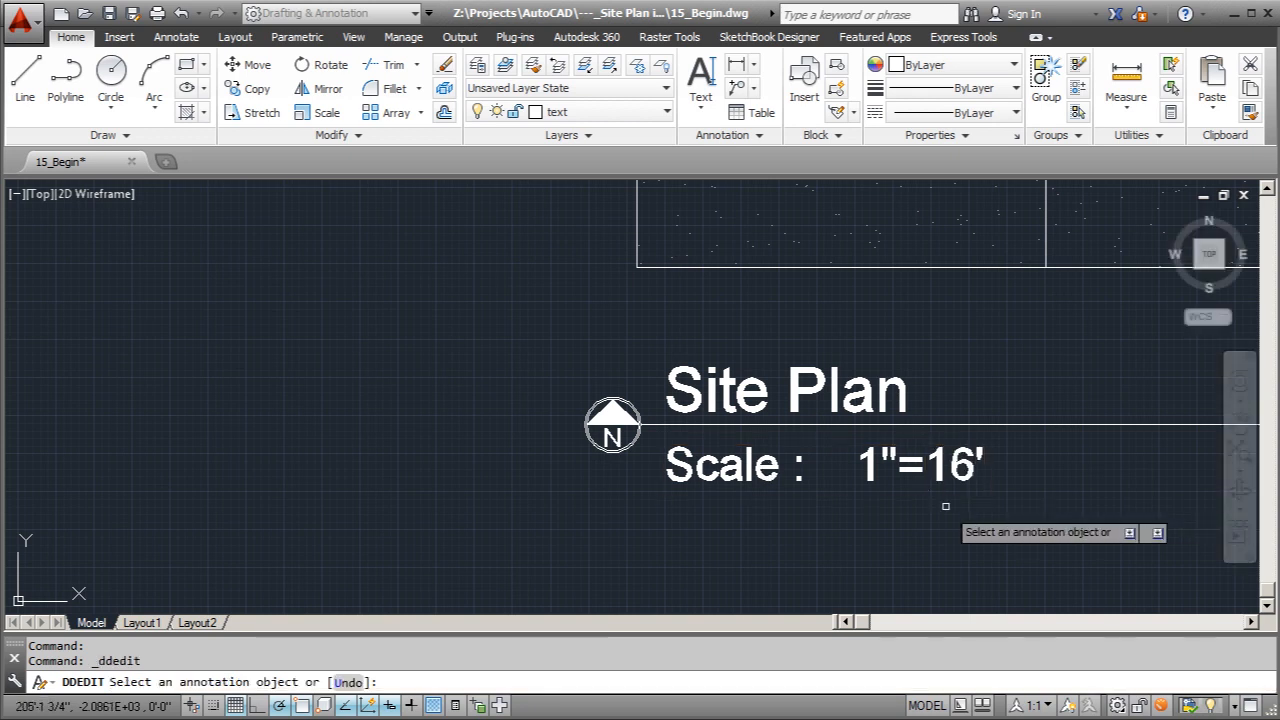
scroll(787, 505, "down", 4)
key("Escape")
- Examine the overall site plan, from the title below it up to the lots, buildings and street
scroll(634, 511, "down", 5)
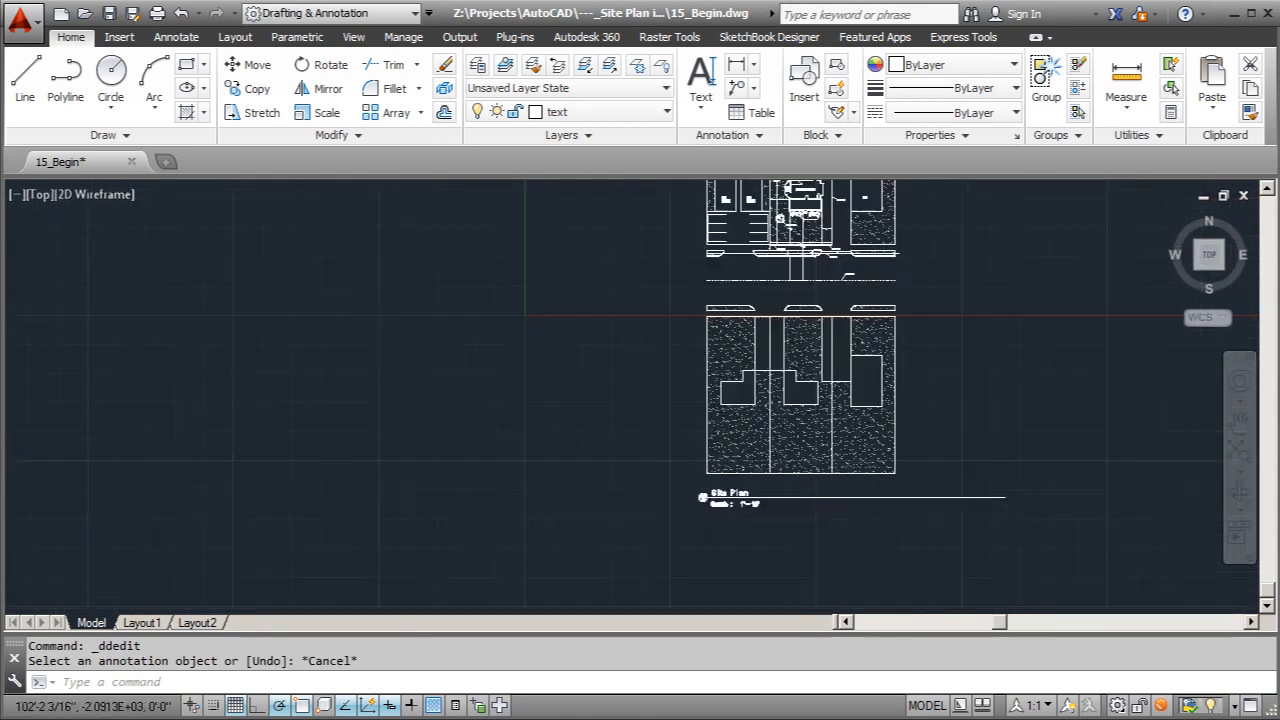
scroll(657, 537, "down", 1)
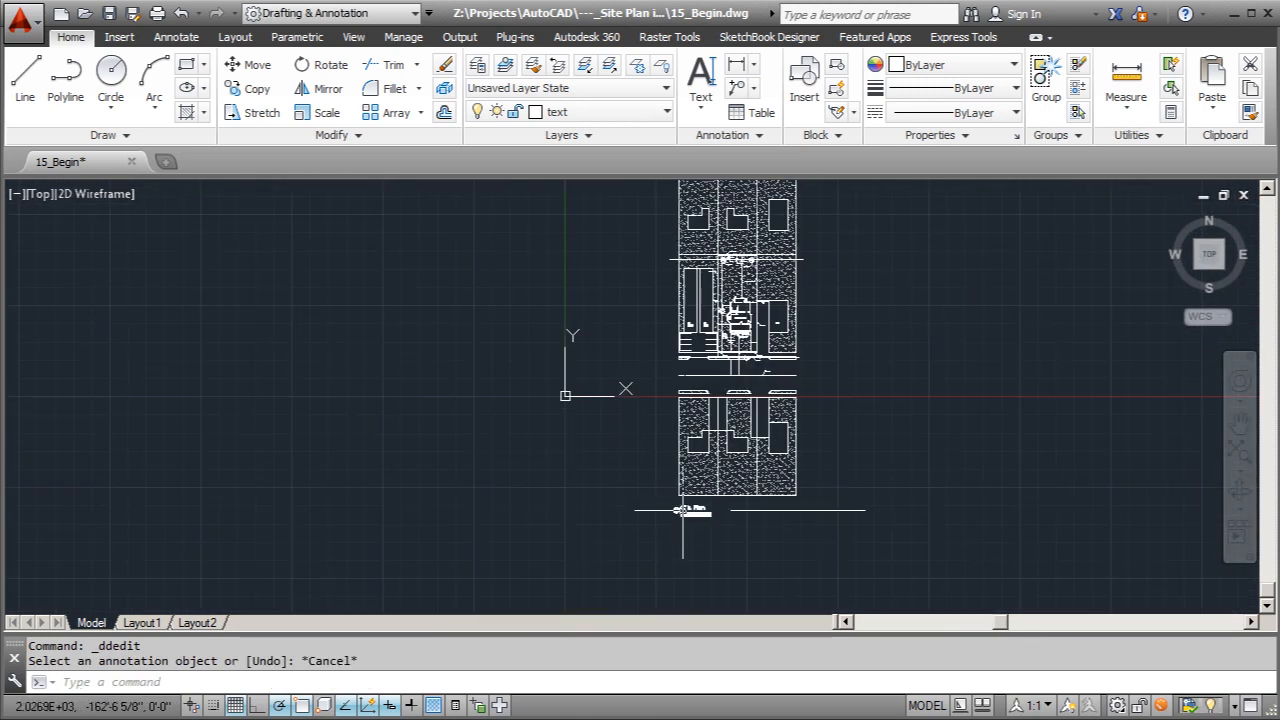
scroll(710, 515, "down", 2)
scroll(790, 395, "up", 2)
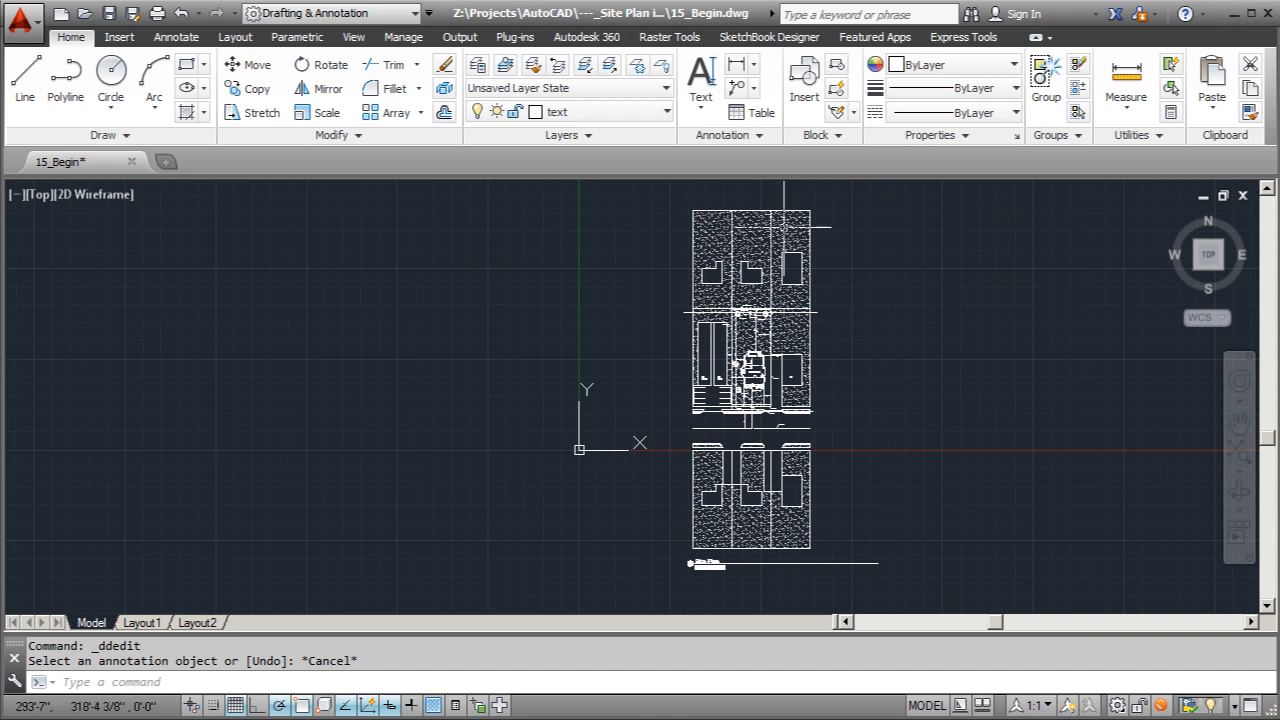
scroll(800, 380, "up", 4)
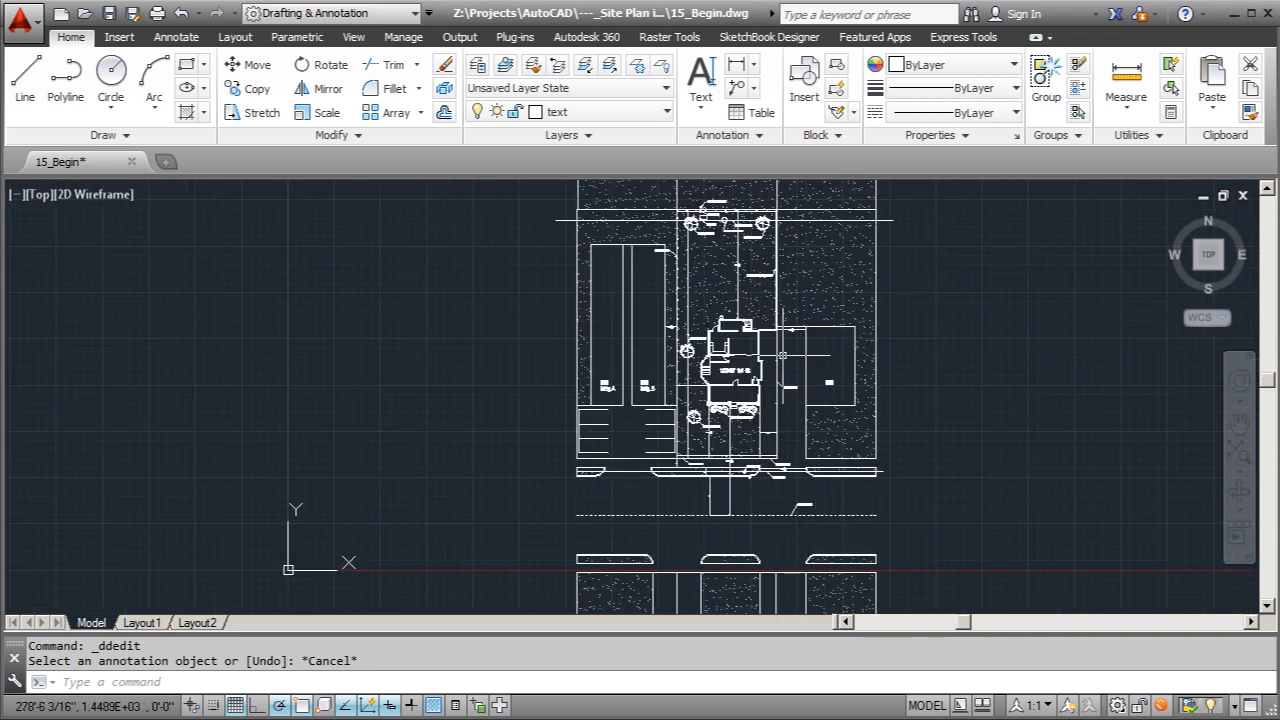
scroll(770, 362, "down", 2)
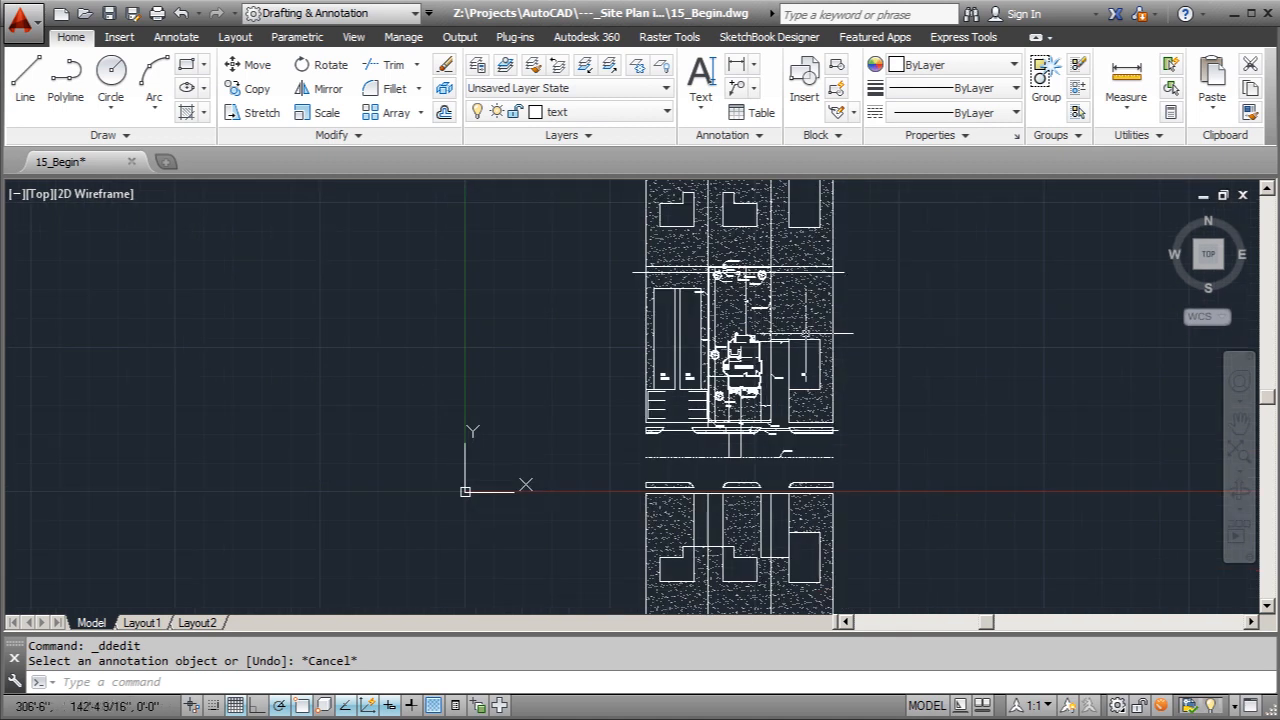
scroll(790, 278, "up", 2)
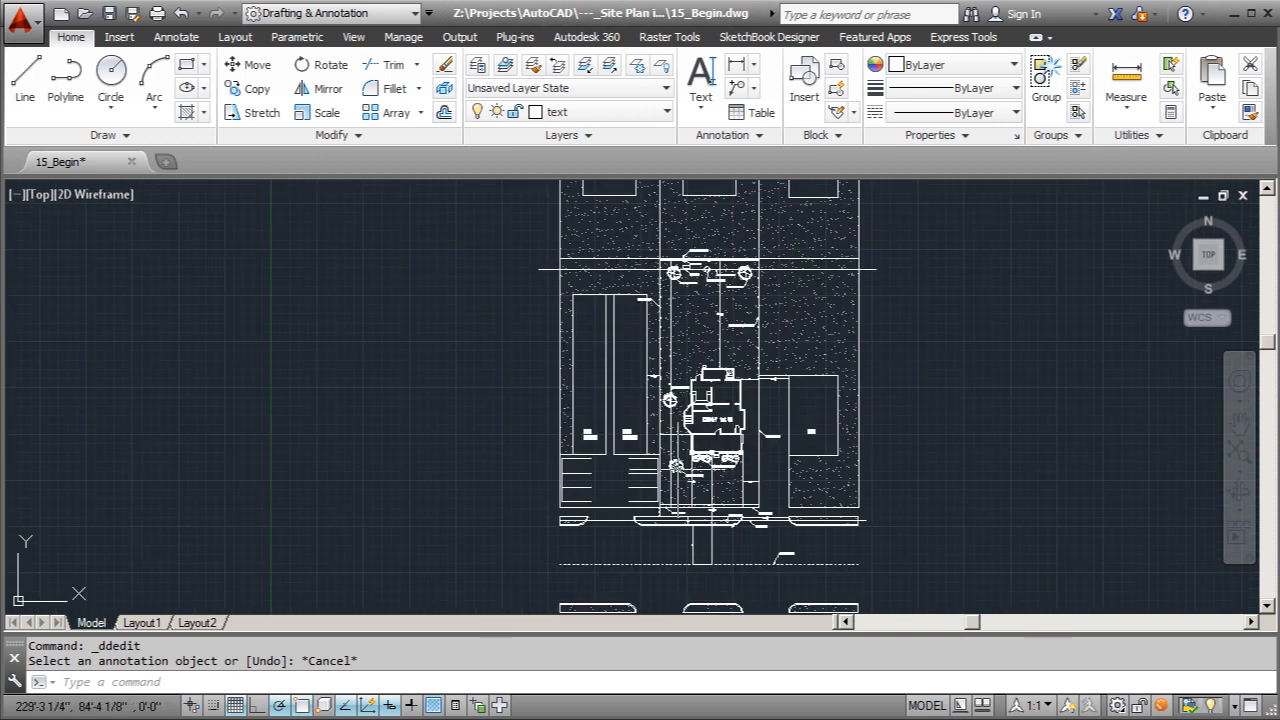
scroll(630, 470, "down", 2)
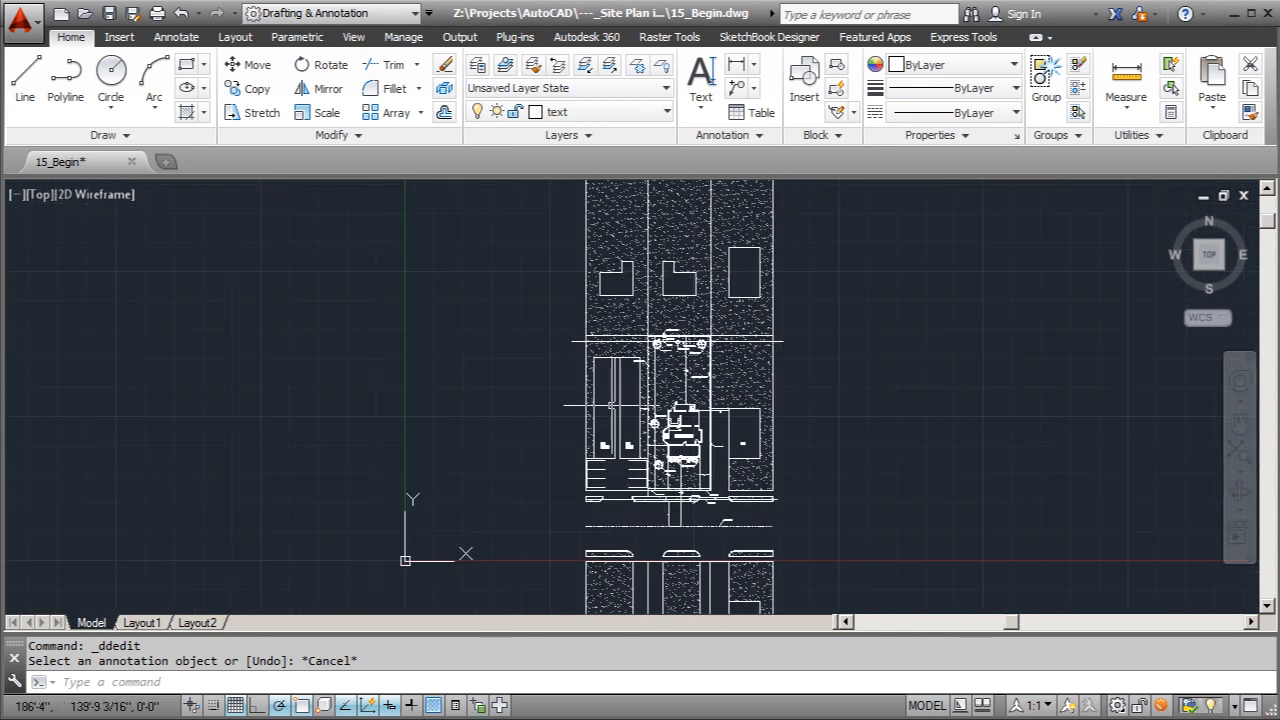
scroll(737, 368, "up", 3)
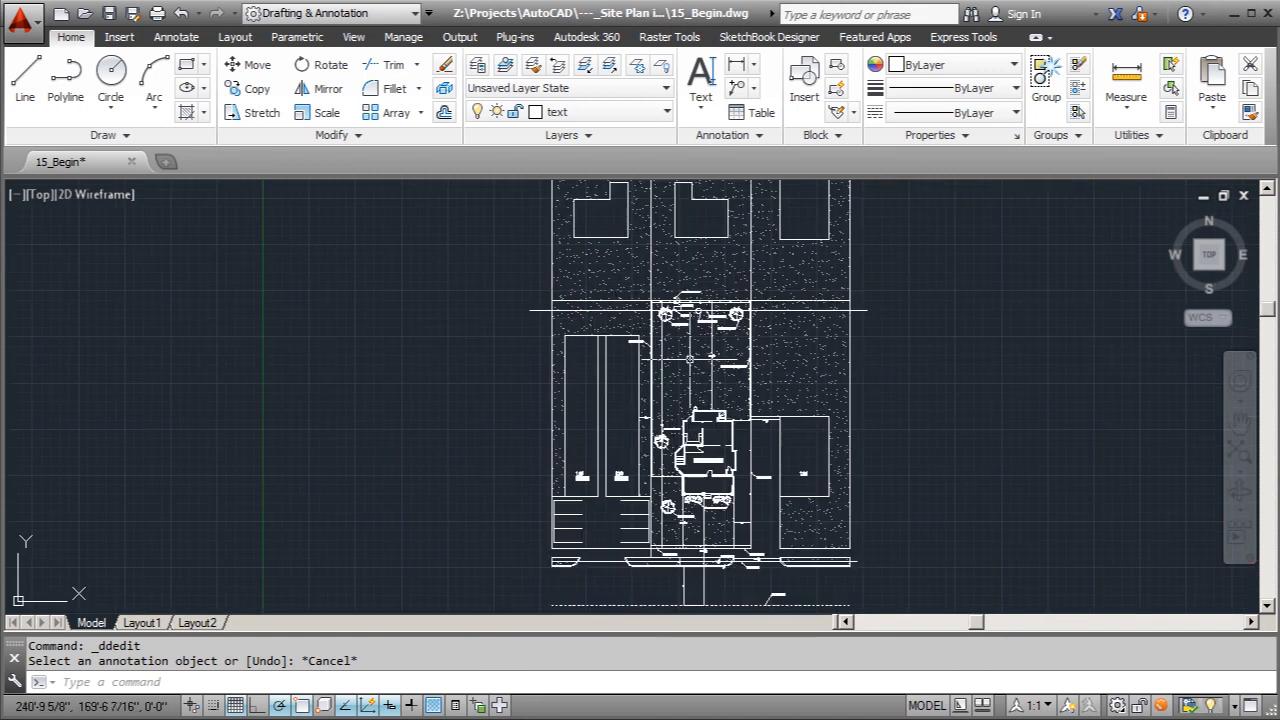
scroll(705, 320, "down", 1)
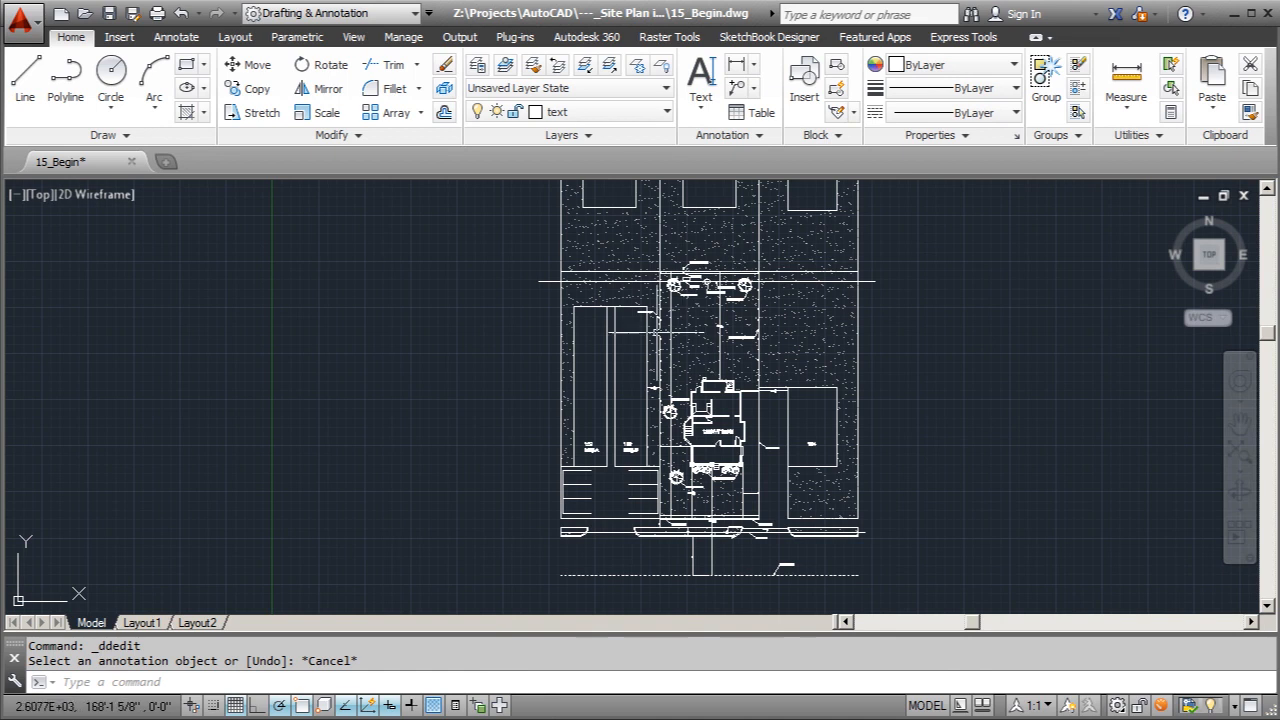
mouse_move(725, 524)
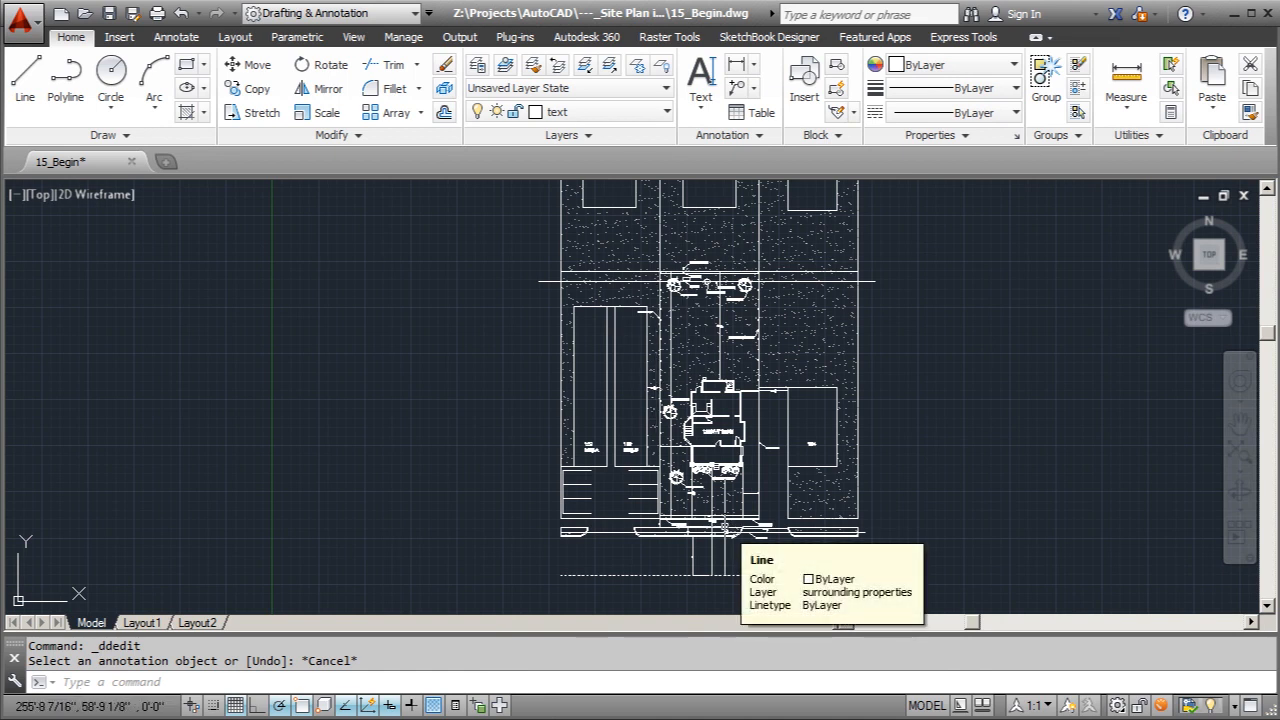
- Examine the building labels around the central house and the tree and utility notes along the north property line
scroll(718, 500, "up", 4)
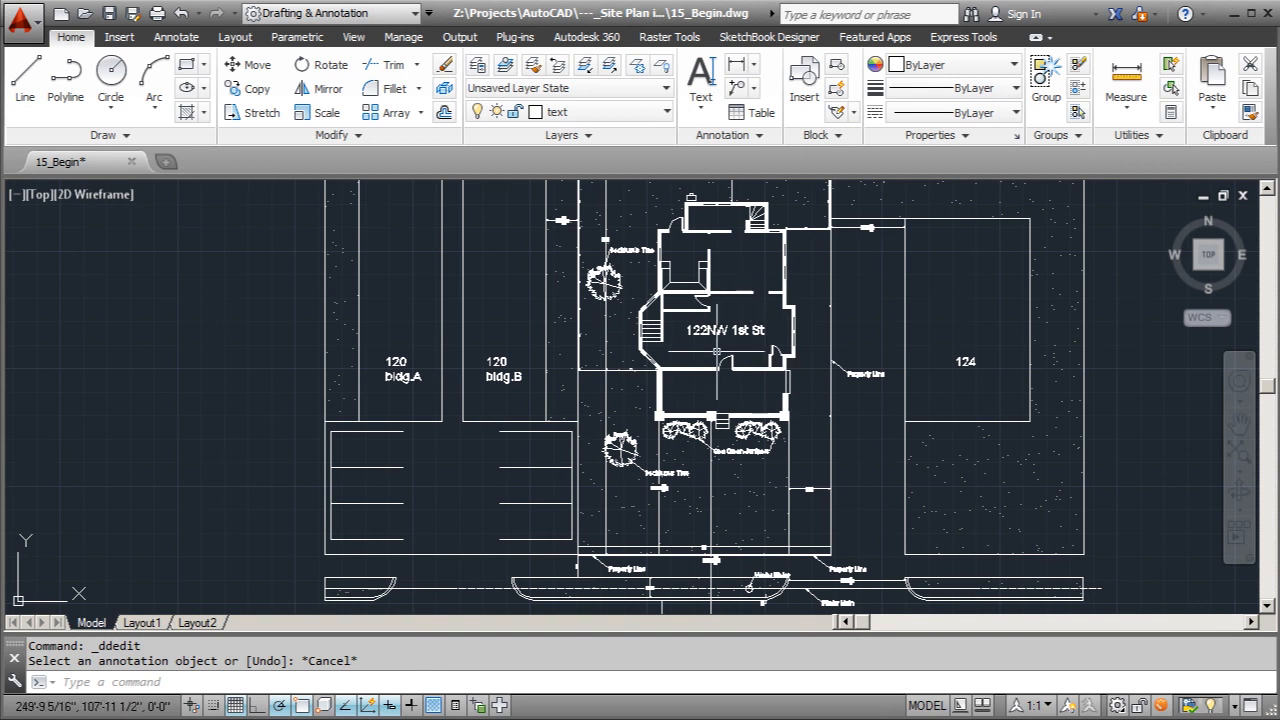
scroll(711, 438, "up", 2)
scroll(614, 433, "down", 2)
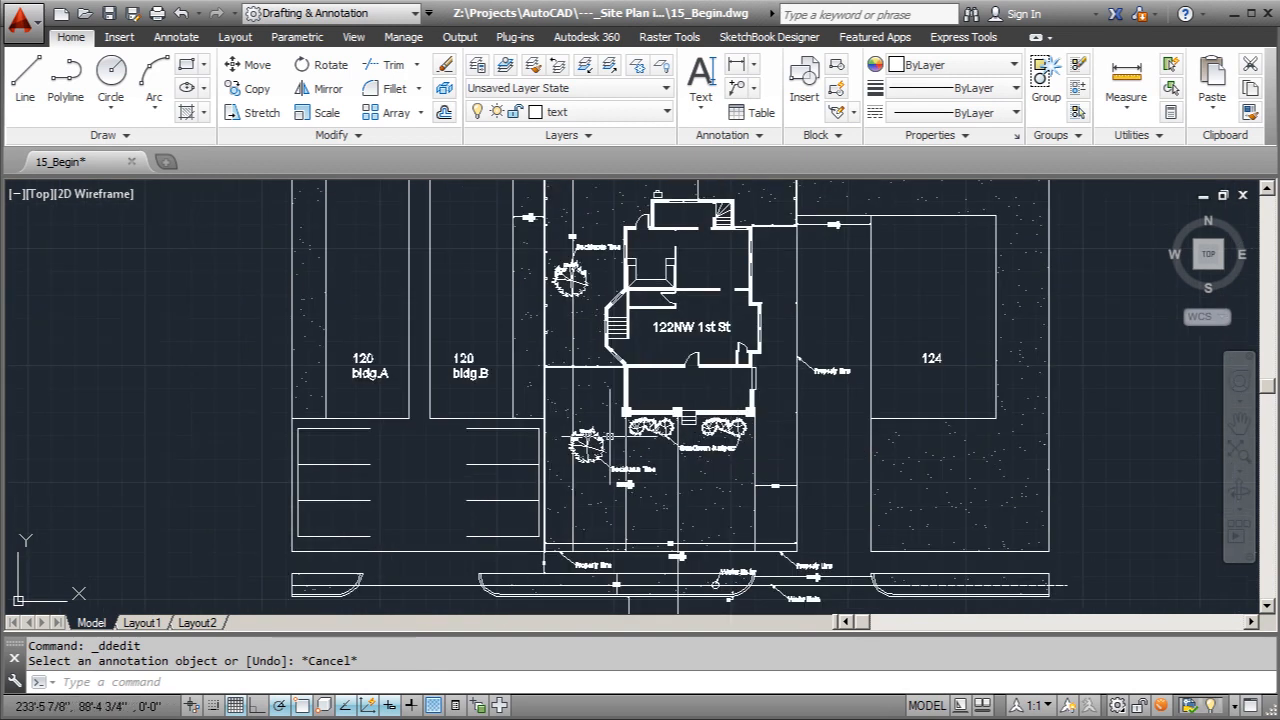
scroll(618, 440, "down", 2)
scroll(722, 539, "up", 2)
scroll(540, 508, "down", 2)
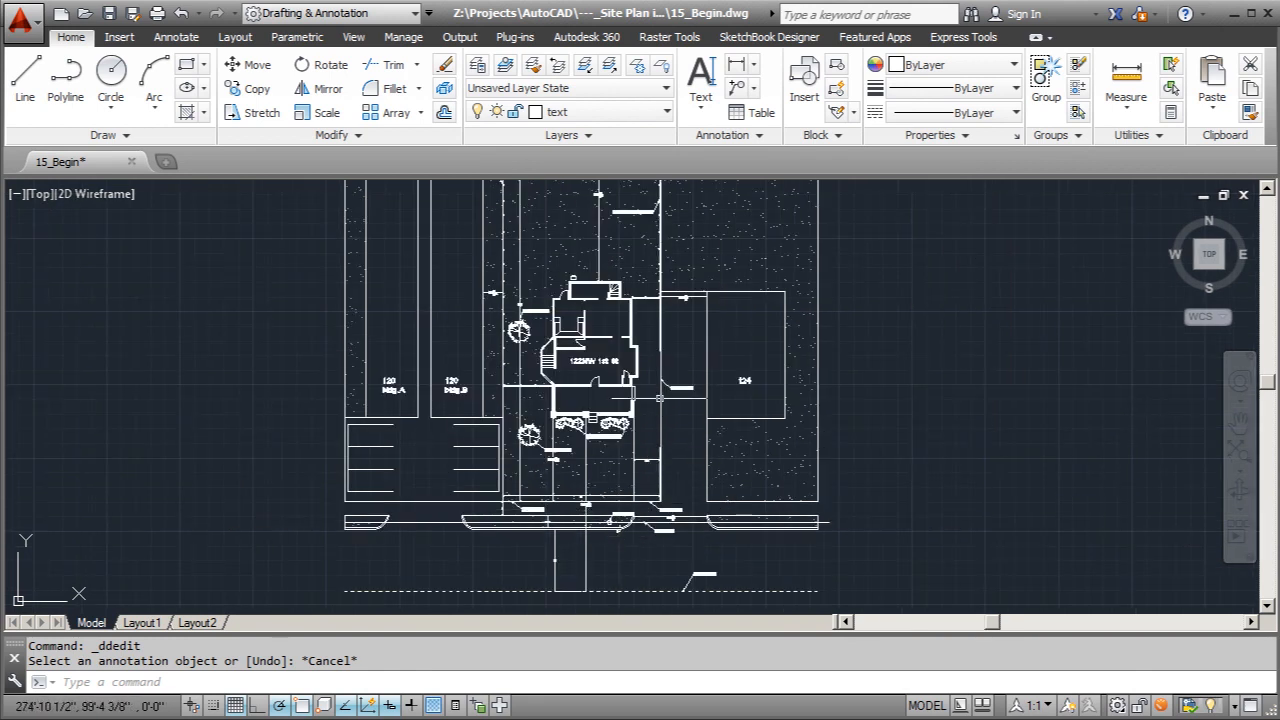
scroll(620, 515, "down", 2)
scroll(592, 255, "up", 4)
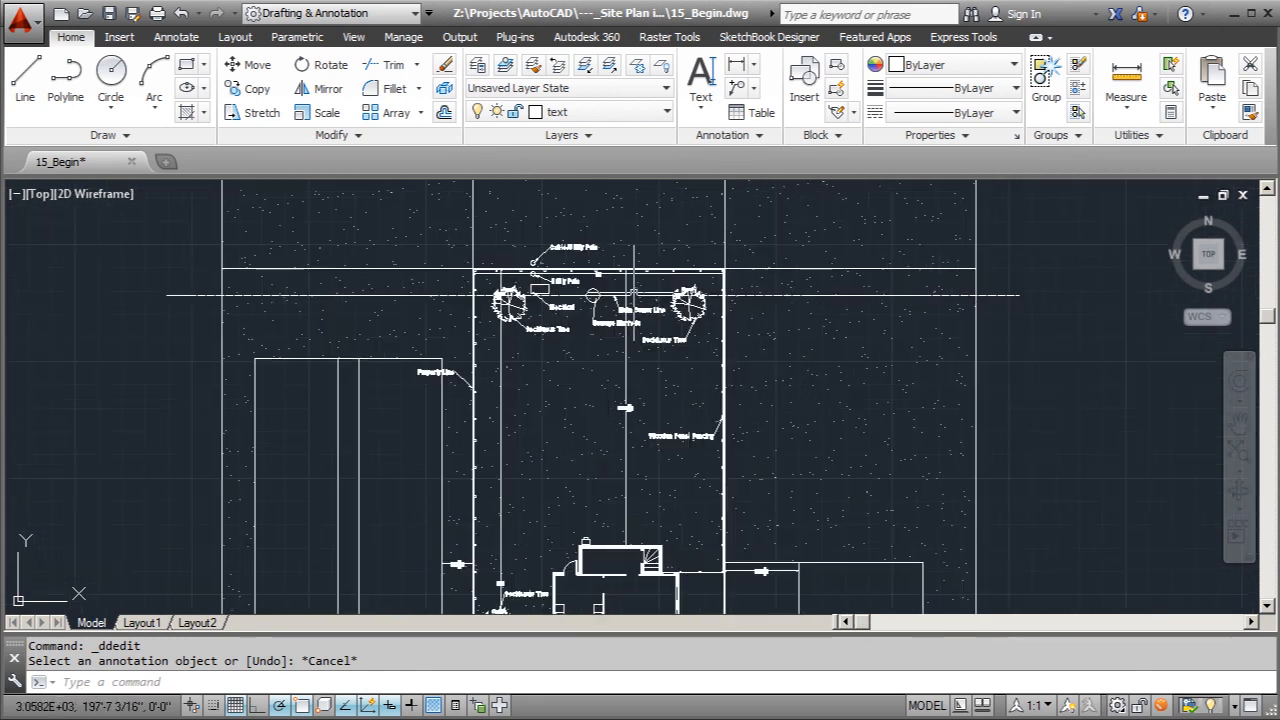
scroll(533, 272, "up", 4)
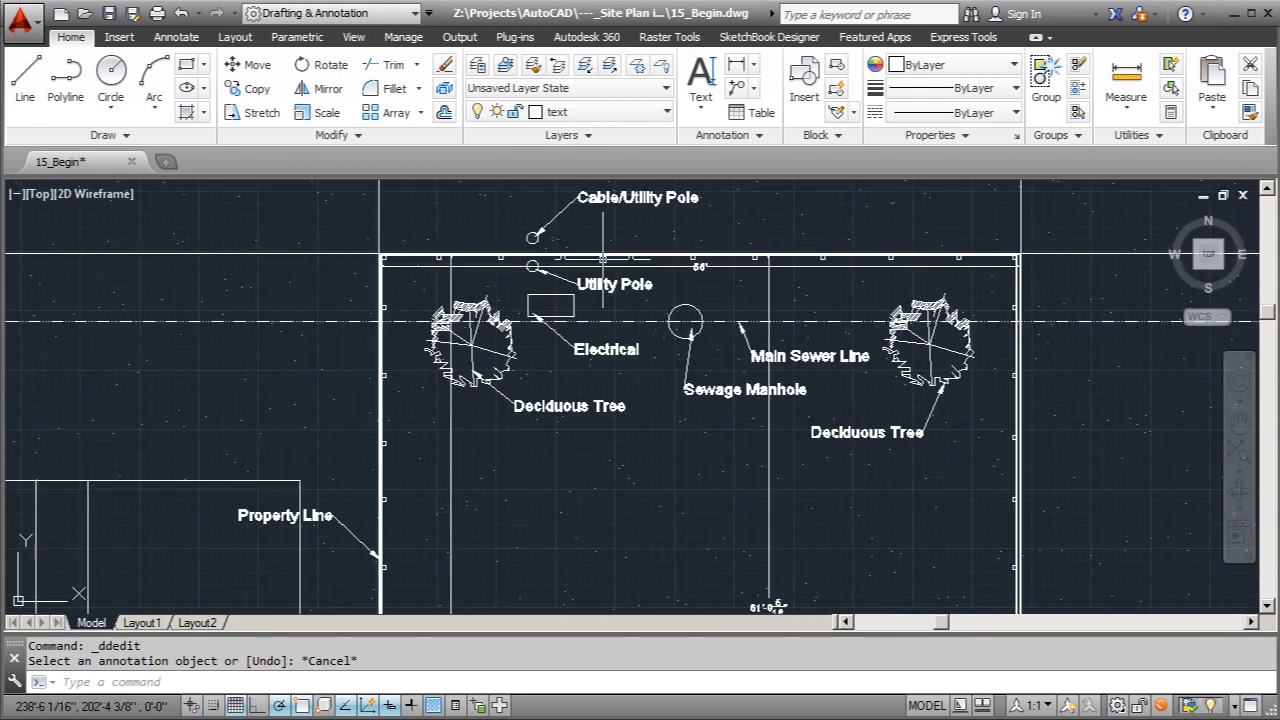
scroll(514, 235, "down", 1)
scroll(600, 271, "down", 4)
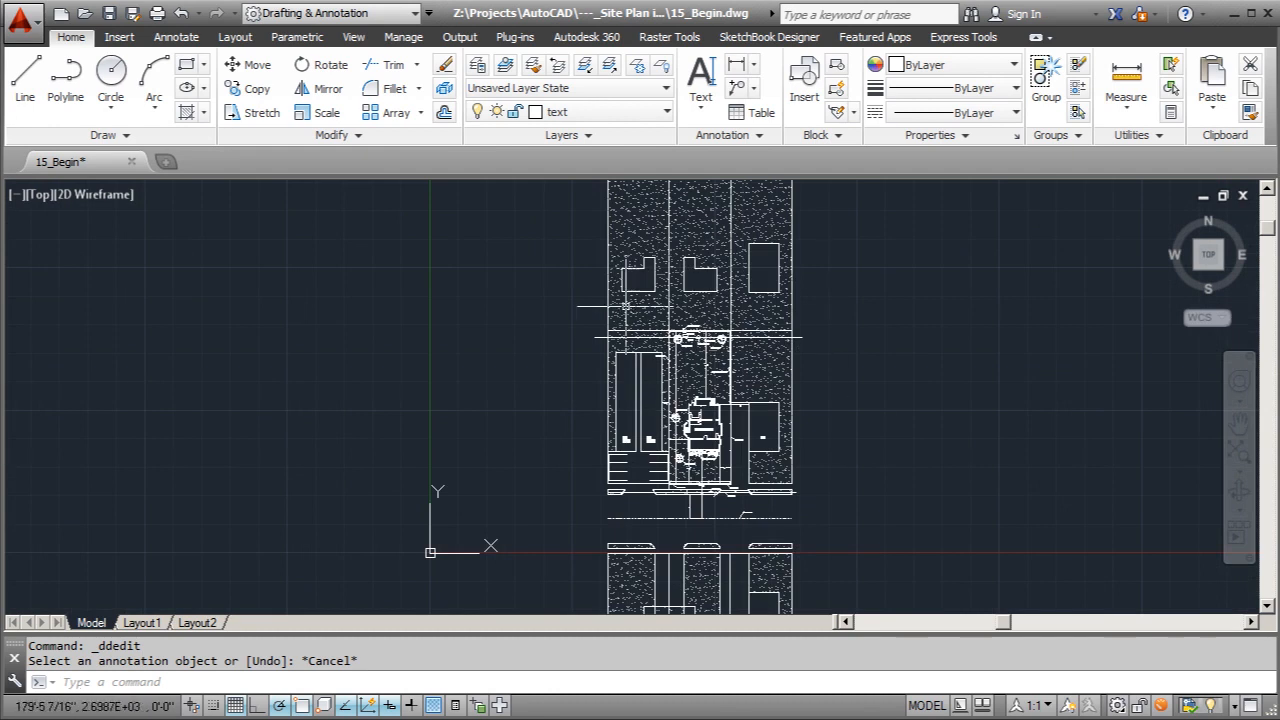
scroll(700, 440, "up", 2)
scroll(700, 450, "down", 1)
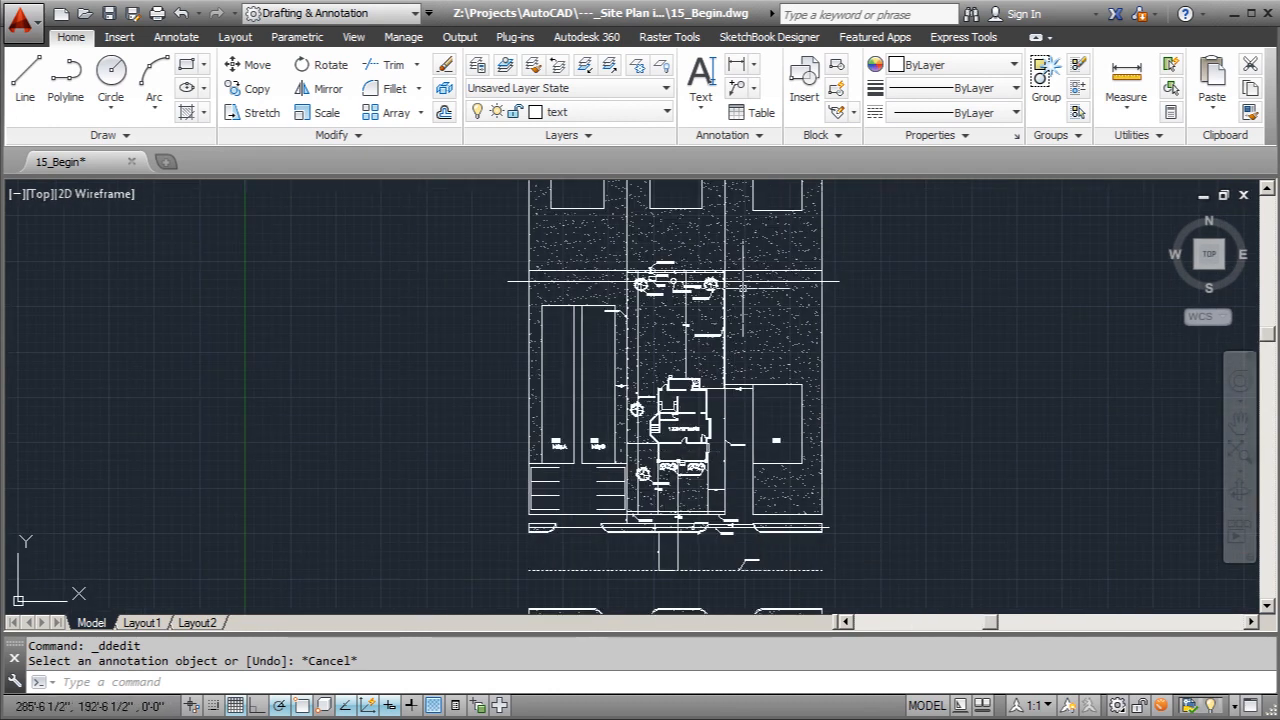